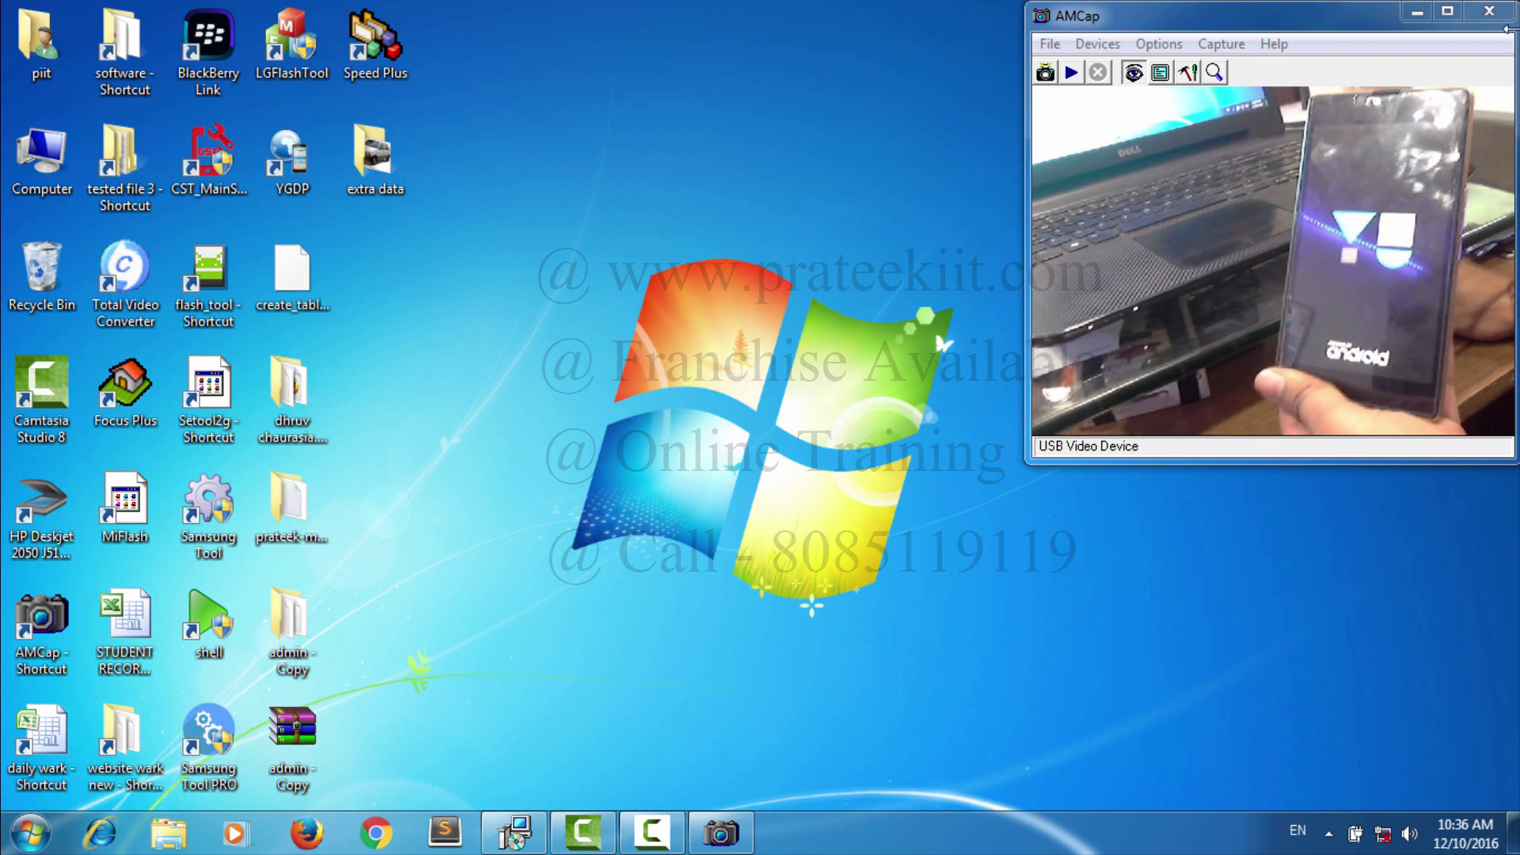
Step: Minimize the camera preview and run setup from the QPST.WIN.2.7_Installer-00430.1 folder inside tested file 3\yu5010a
left_click(1419, 12)
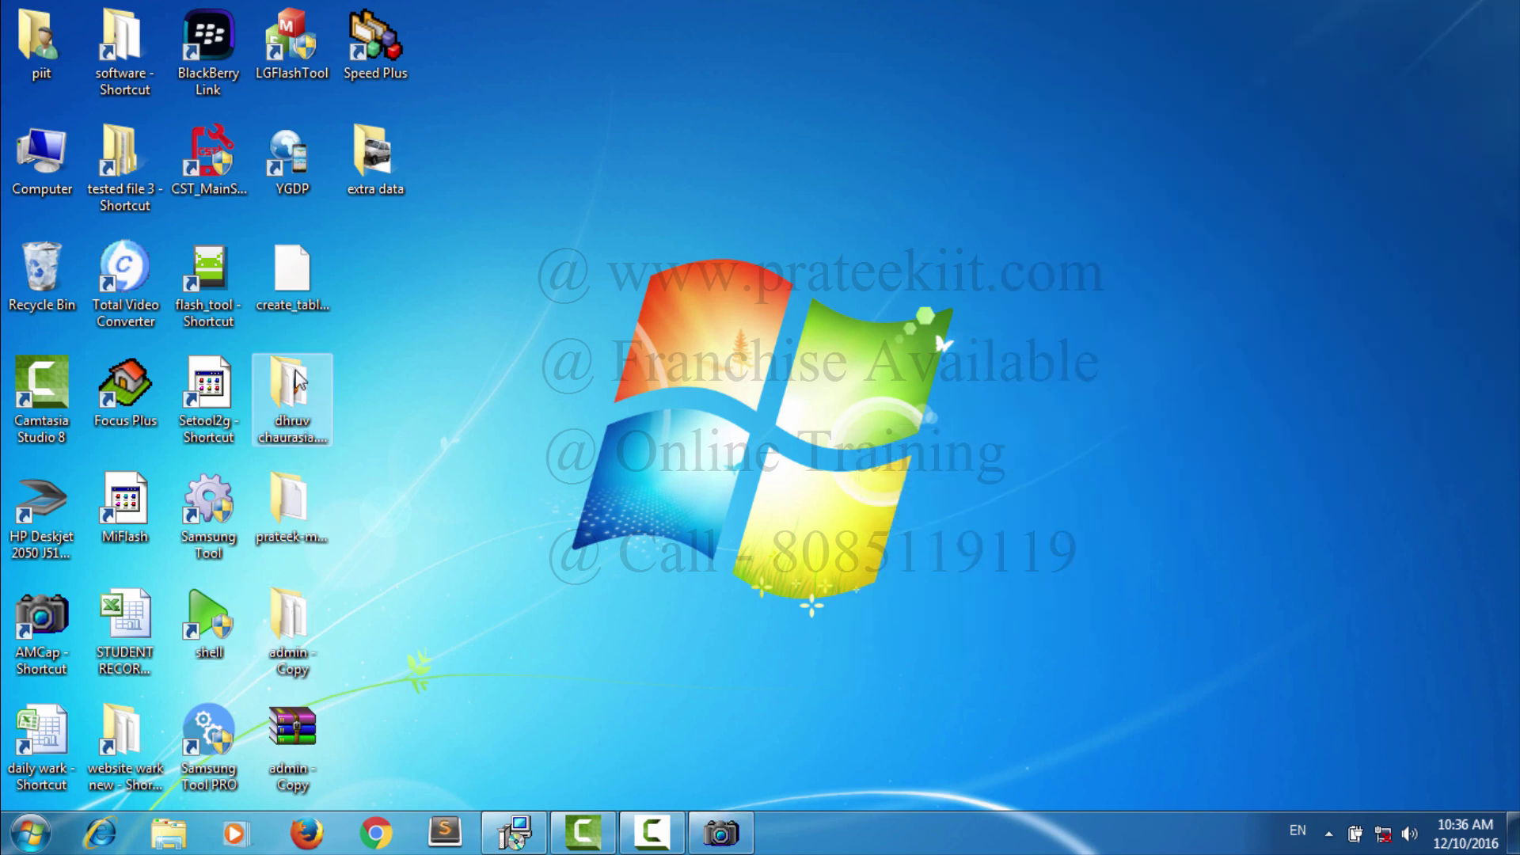
double_click(120, 162)
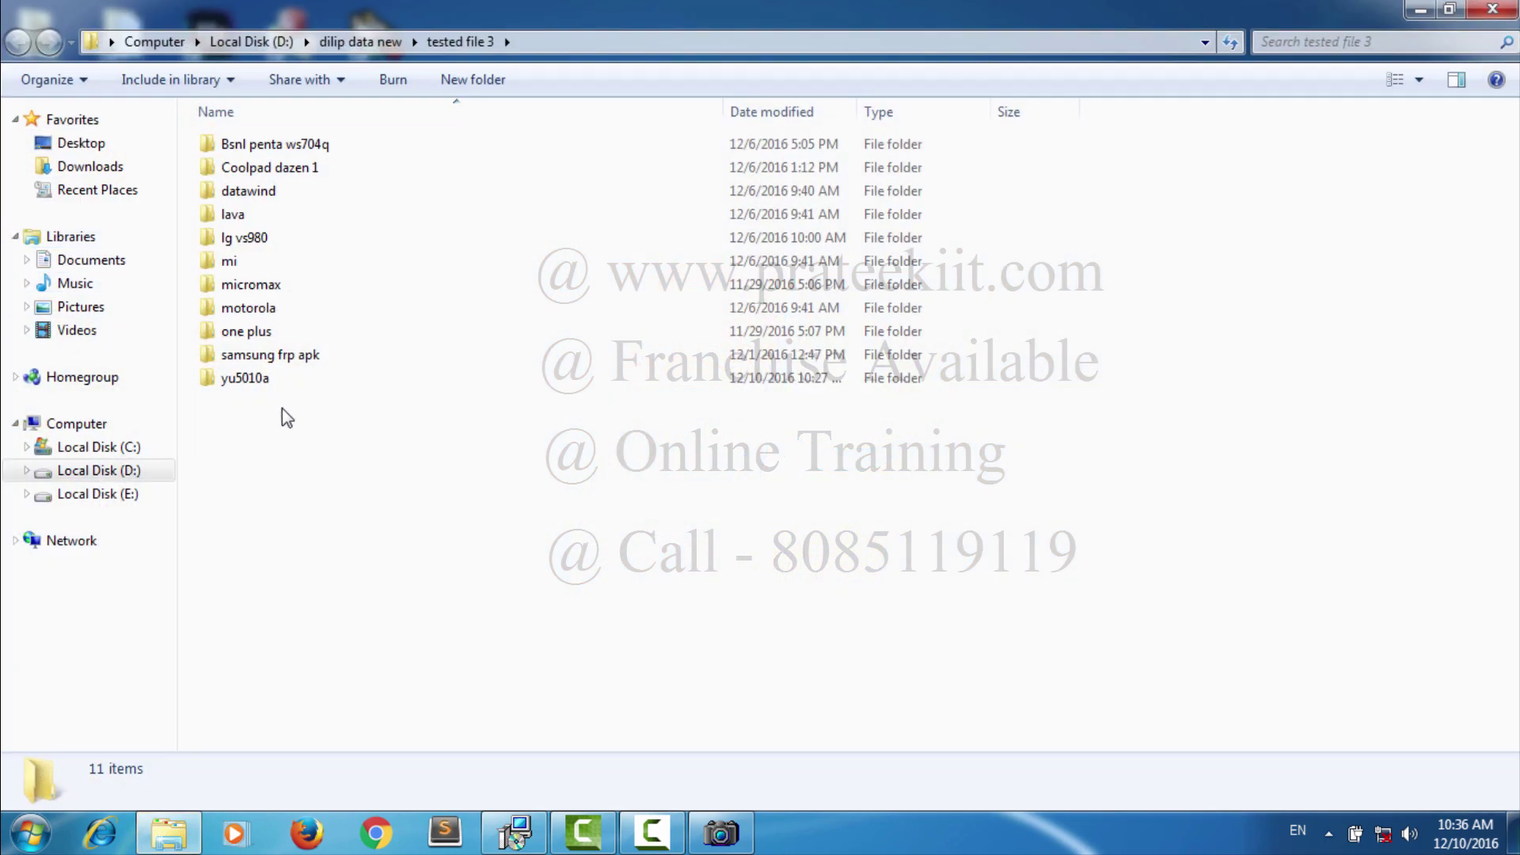
double_click(254, 379)
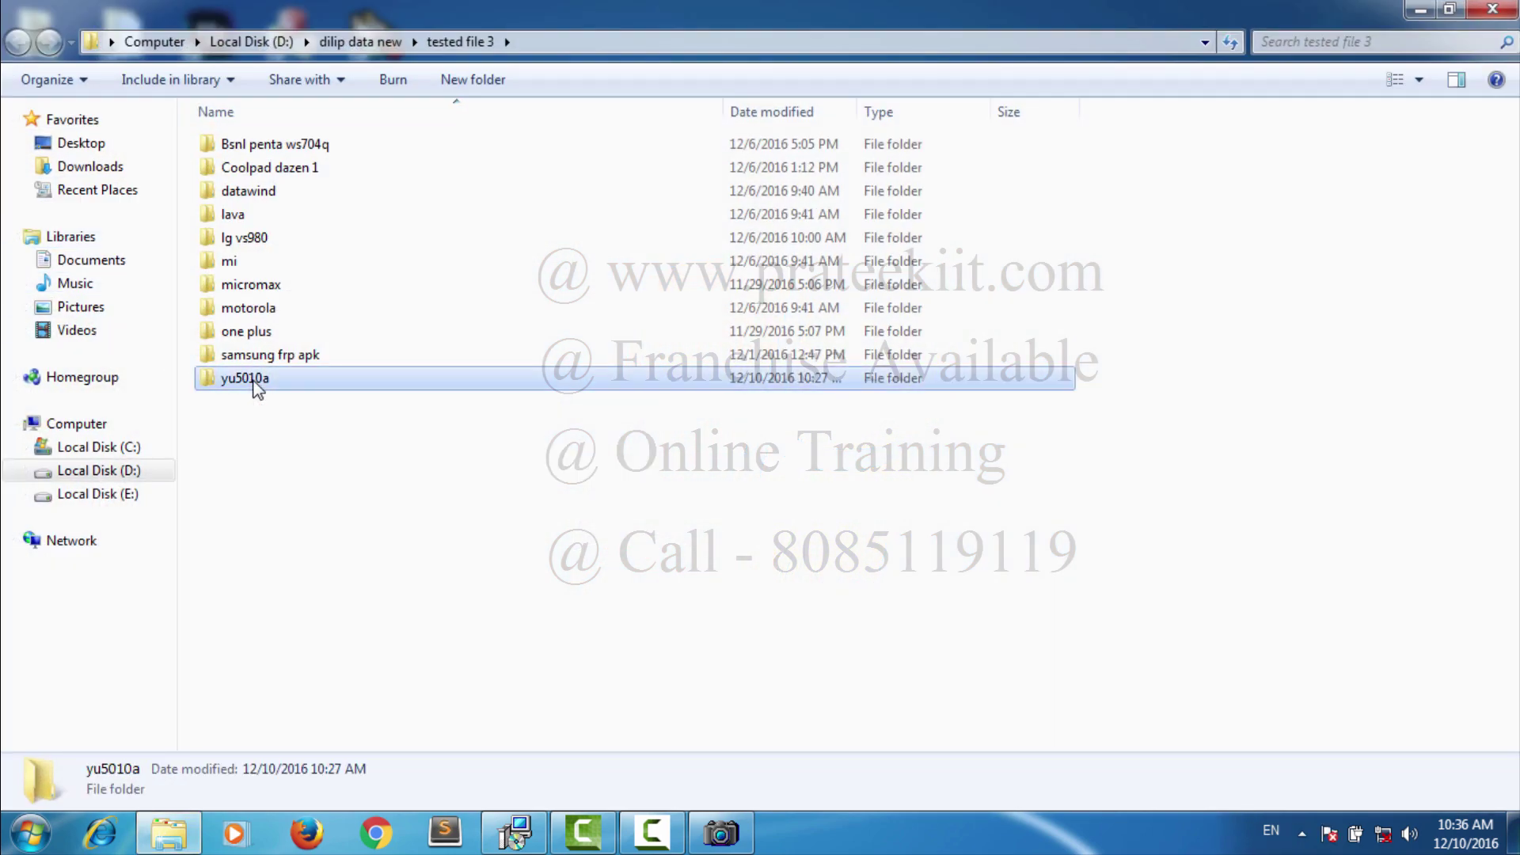
left_click(266, 192)
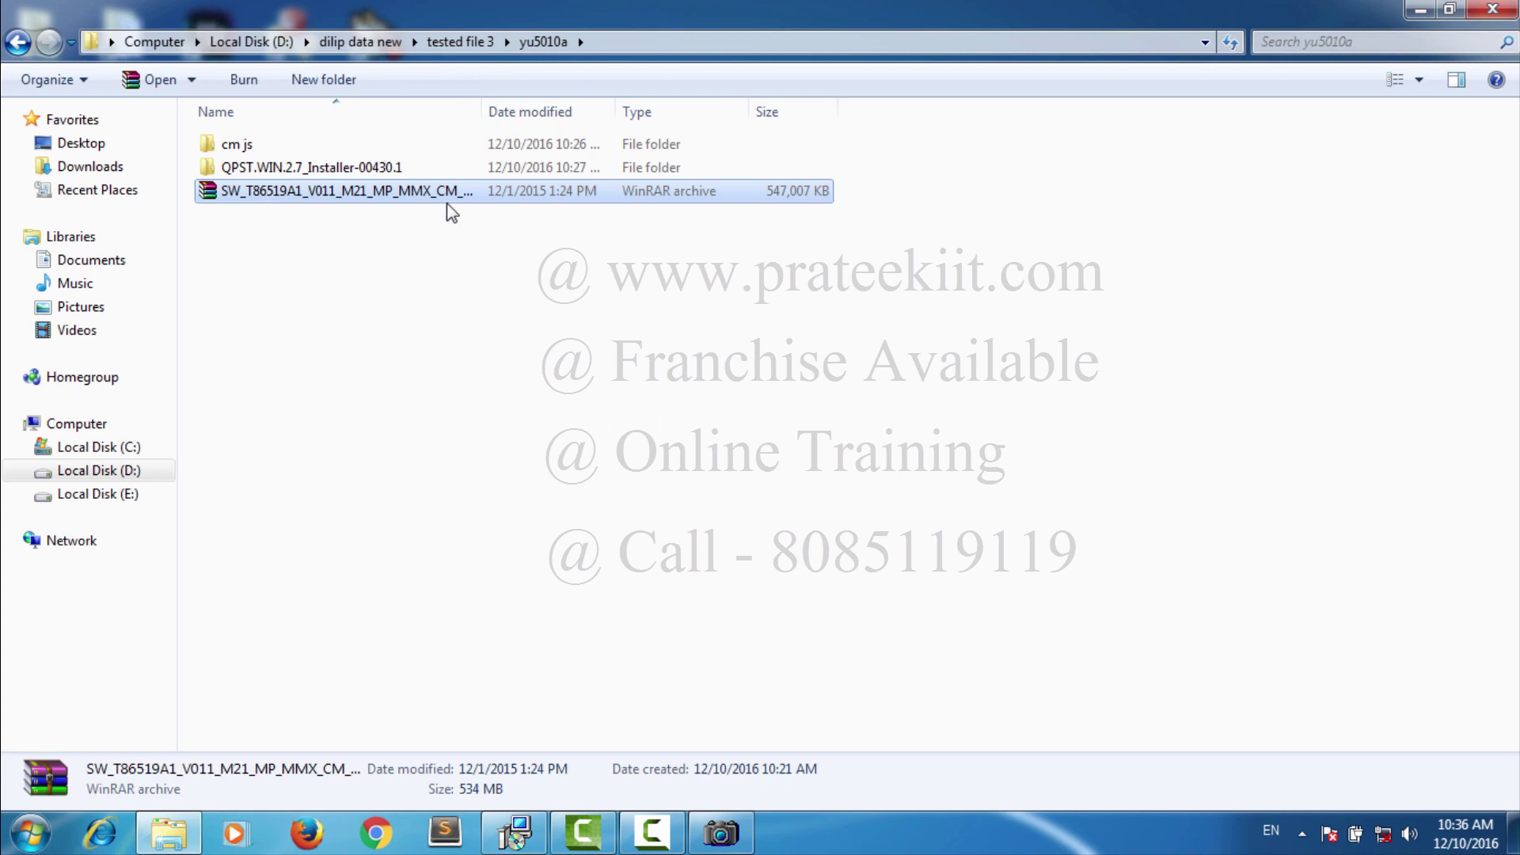
left_click(349, 170)
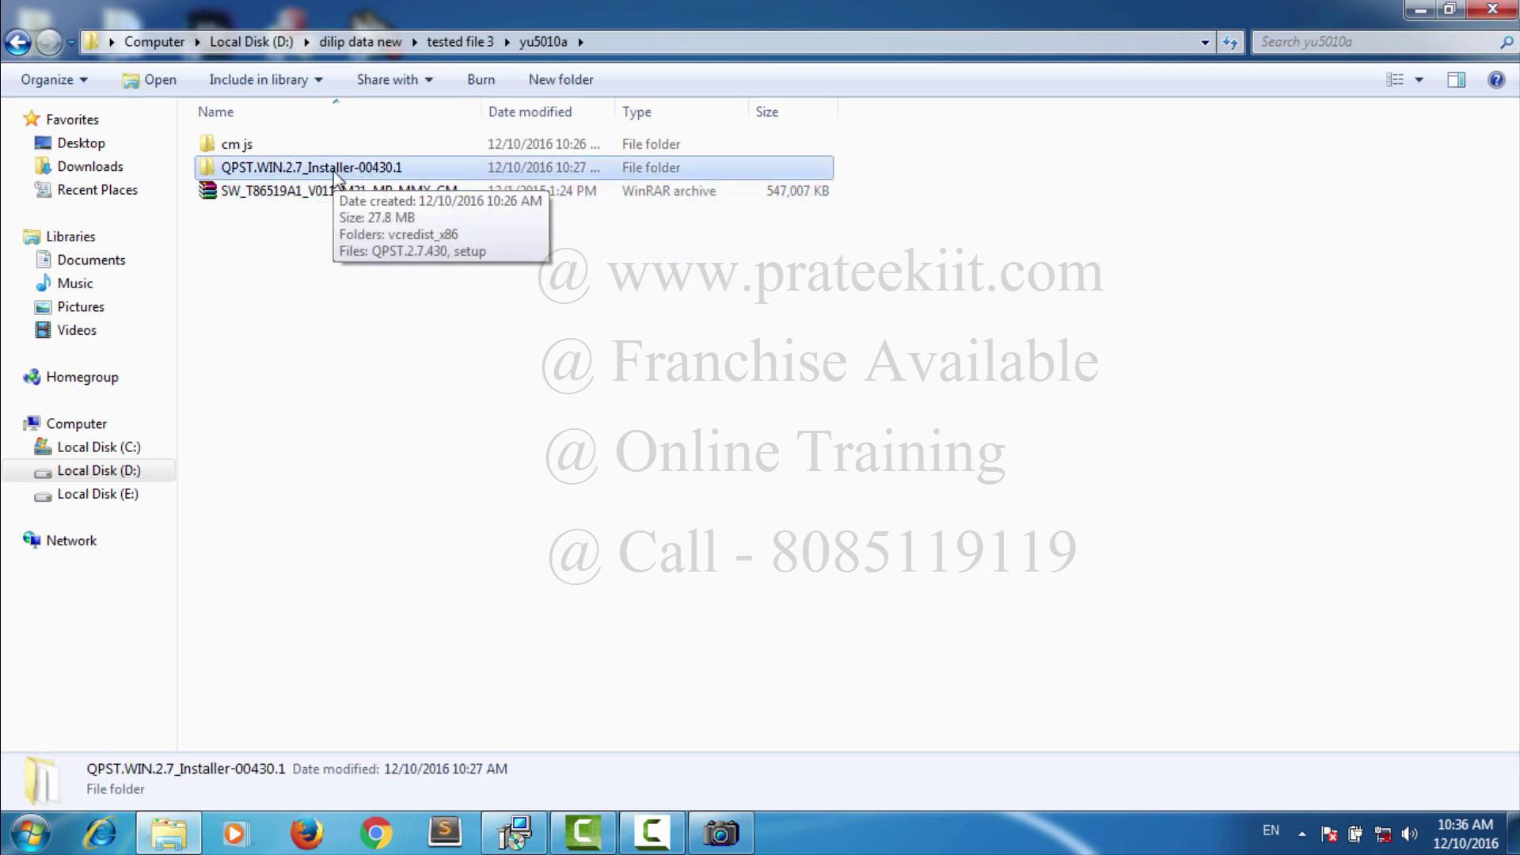
double_click(334, 170)
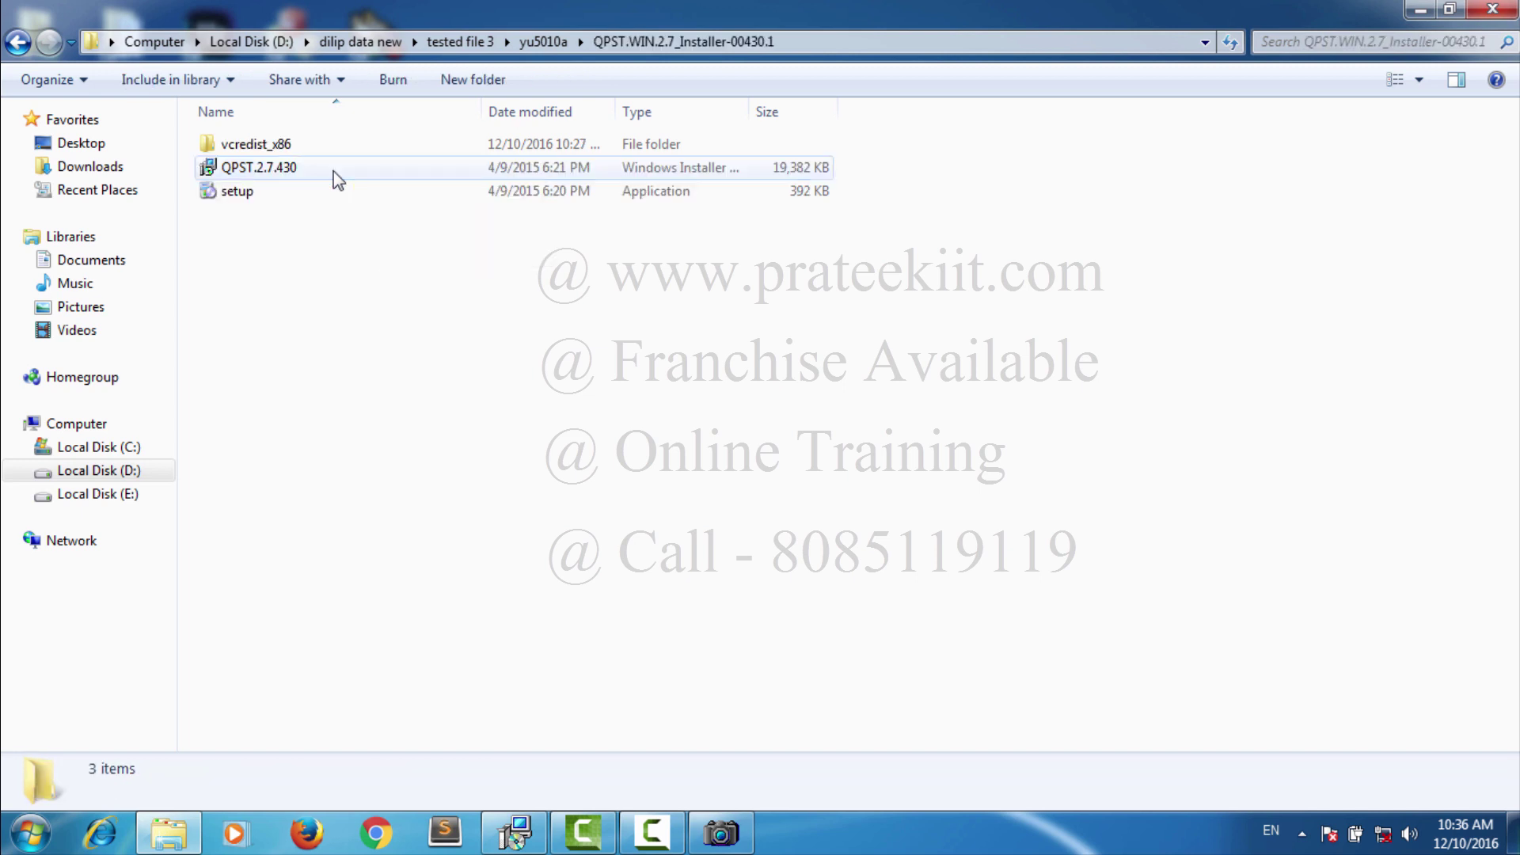
left_click(245, 198)
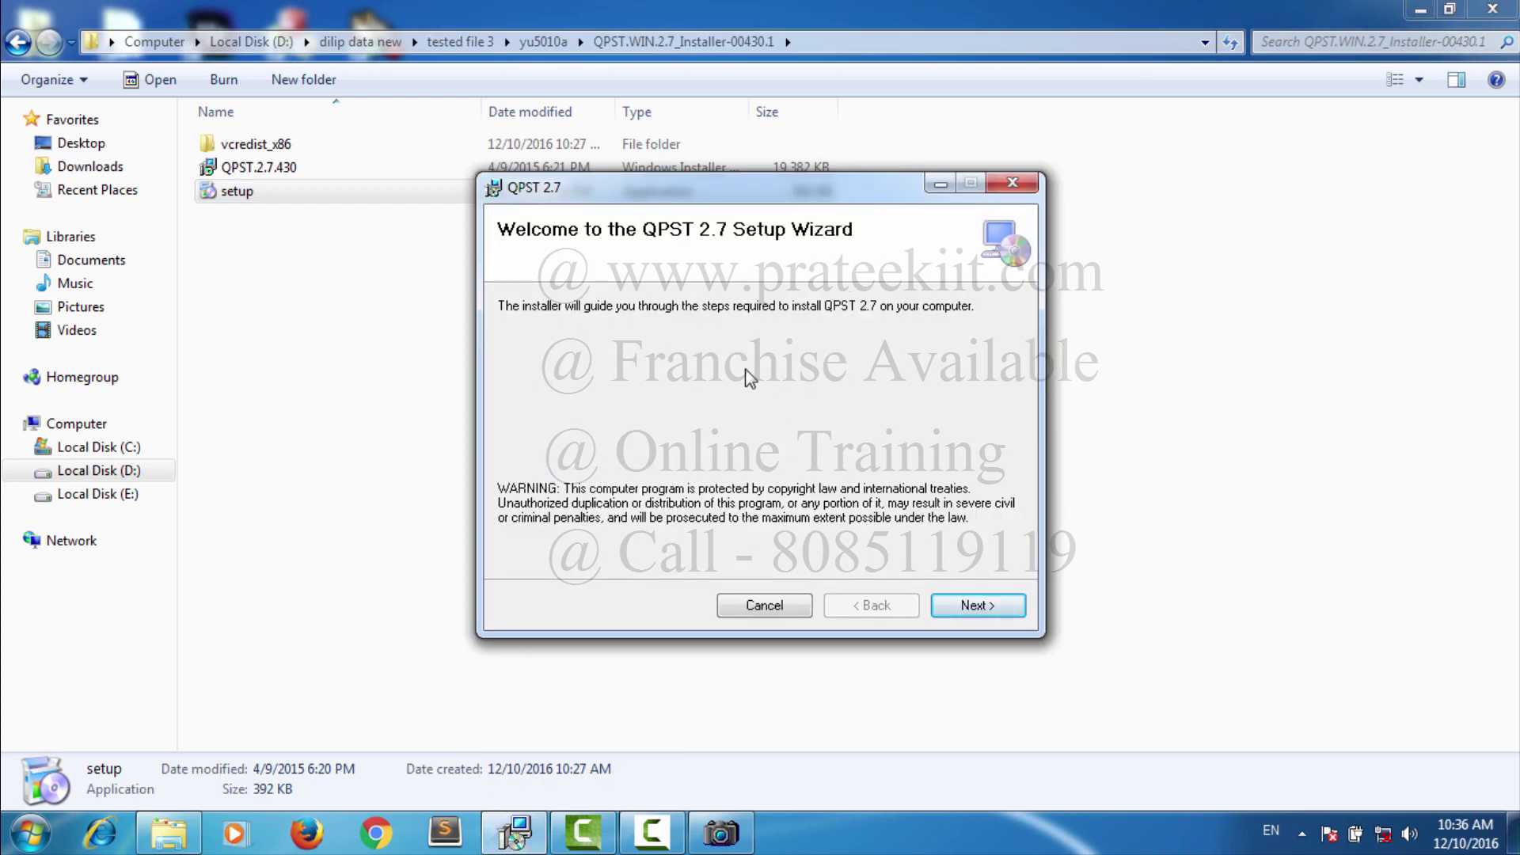
Step: Accept the QPST 2.7 license agreement and install it for everyone in C:\Program Files (x86)\Qualcomm\QPST\, then close the wizard
left_click(965, 617)
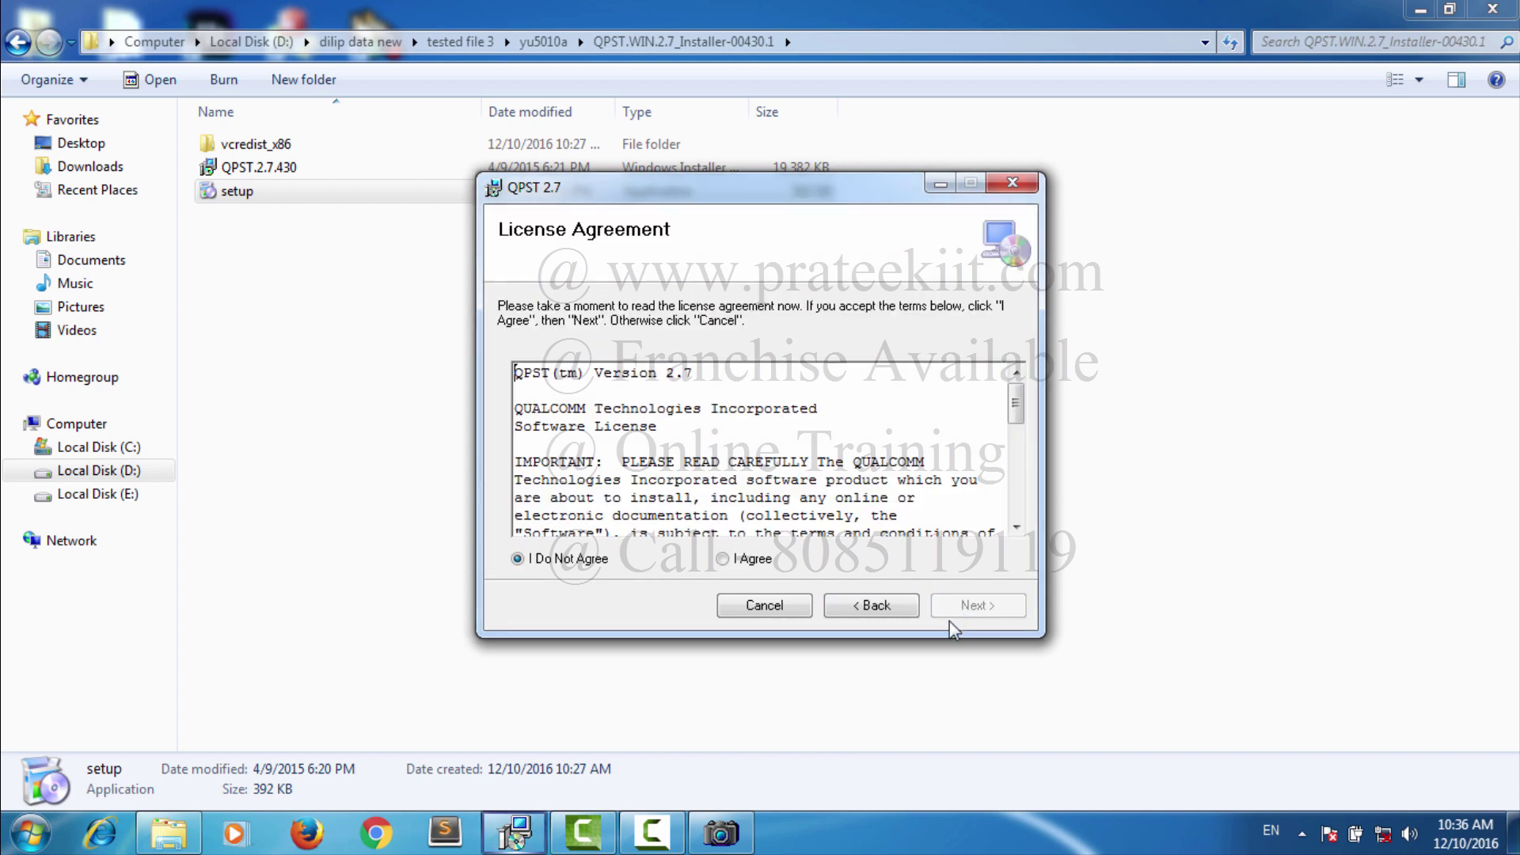
left_click(723, 559)
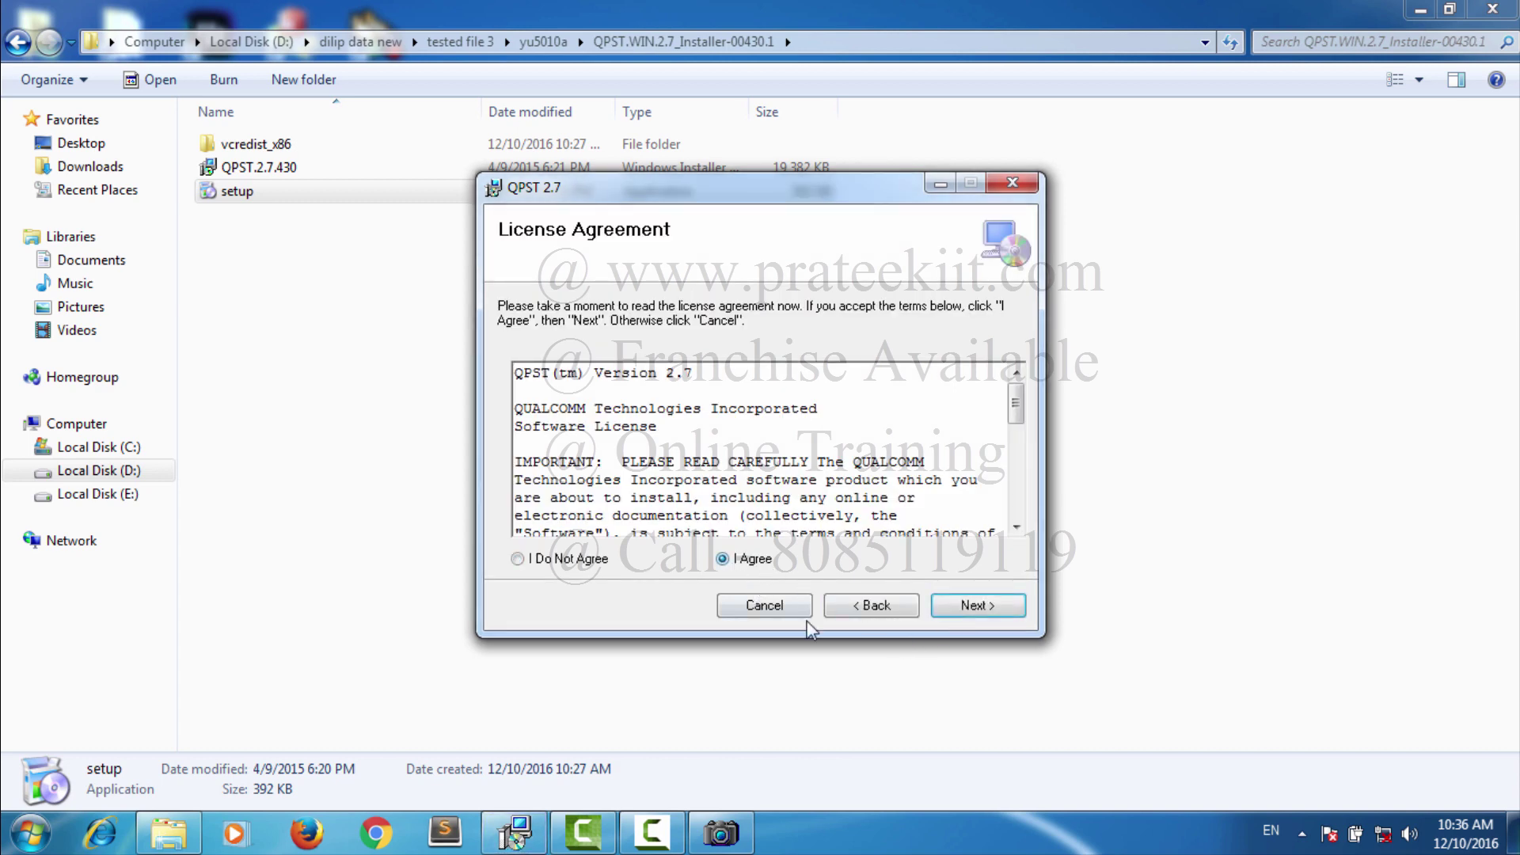
left_click(970, 612)
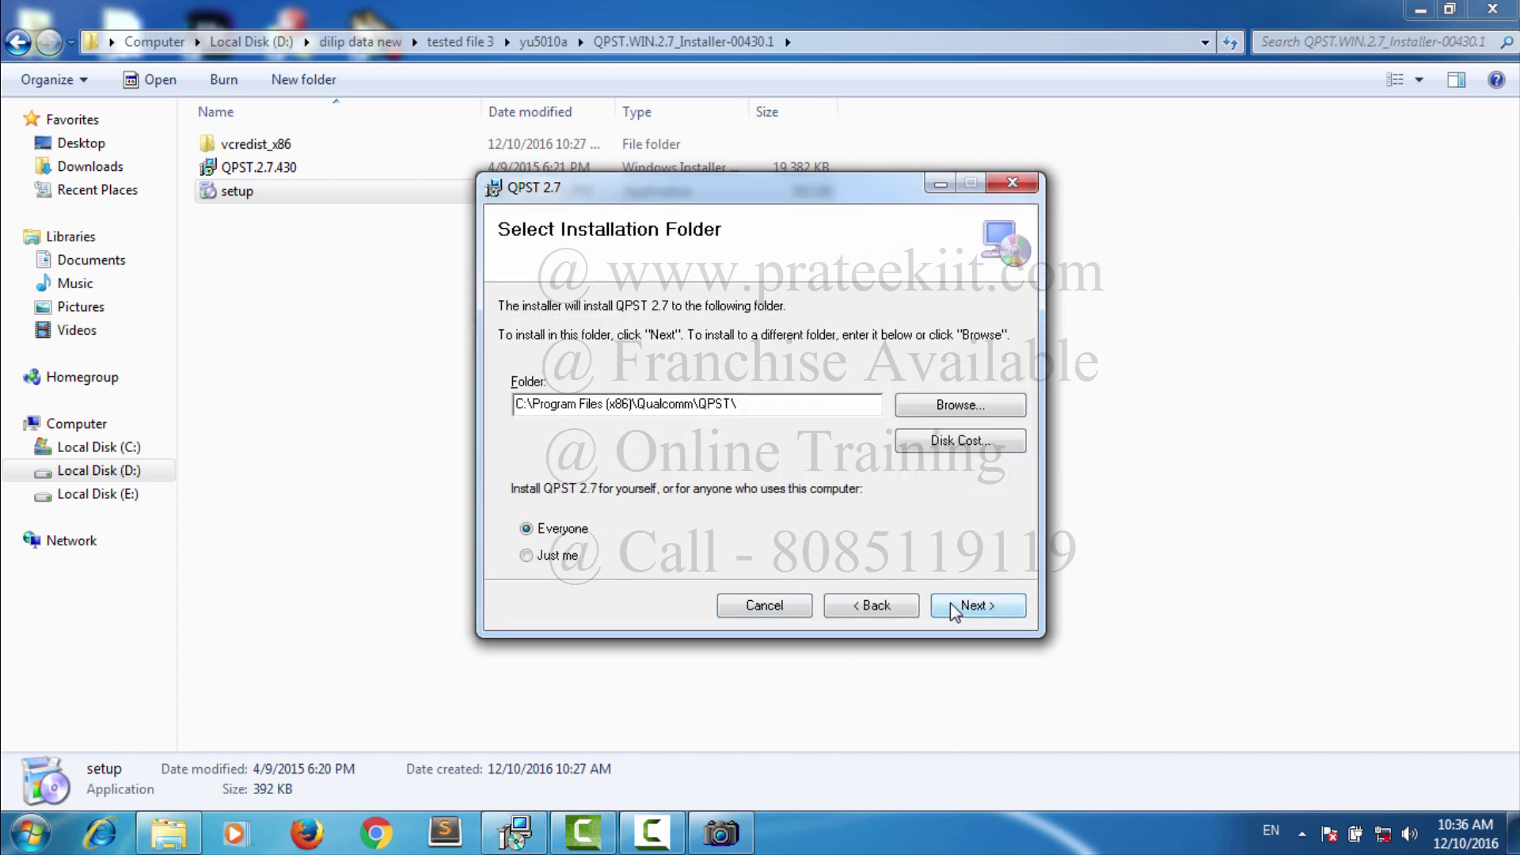
left_click(973, 608)
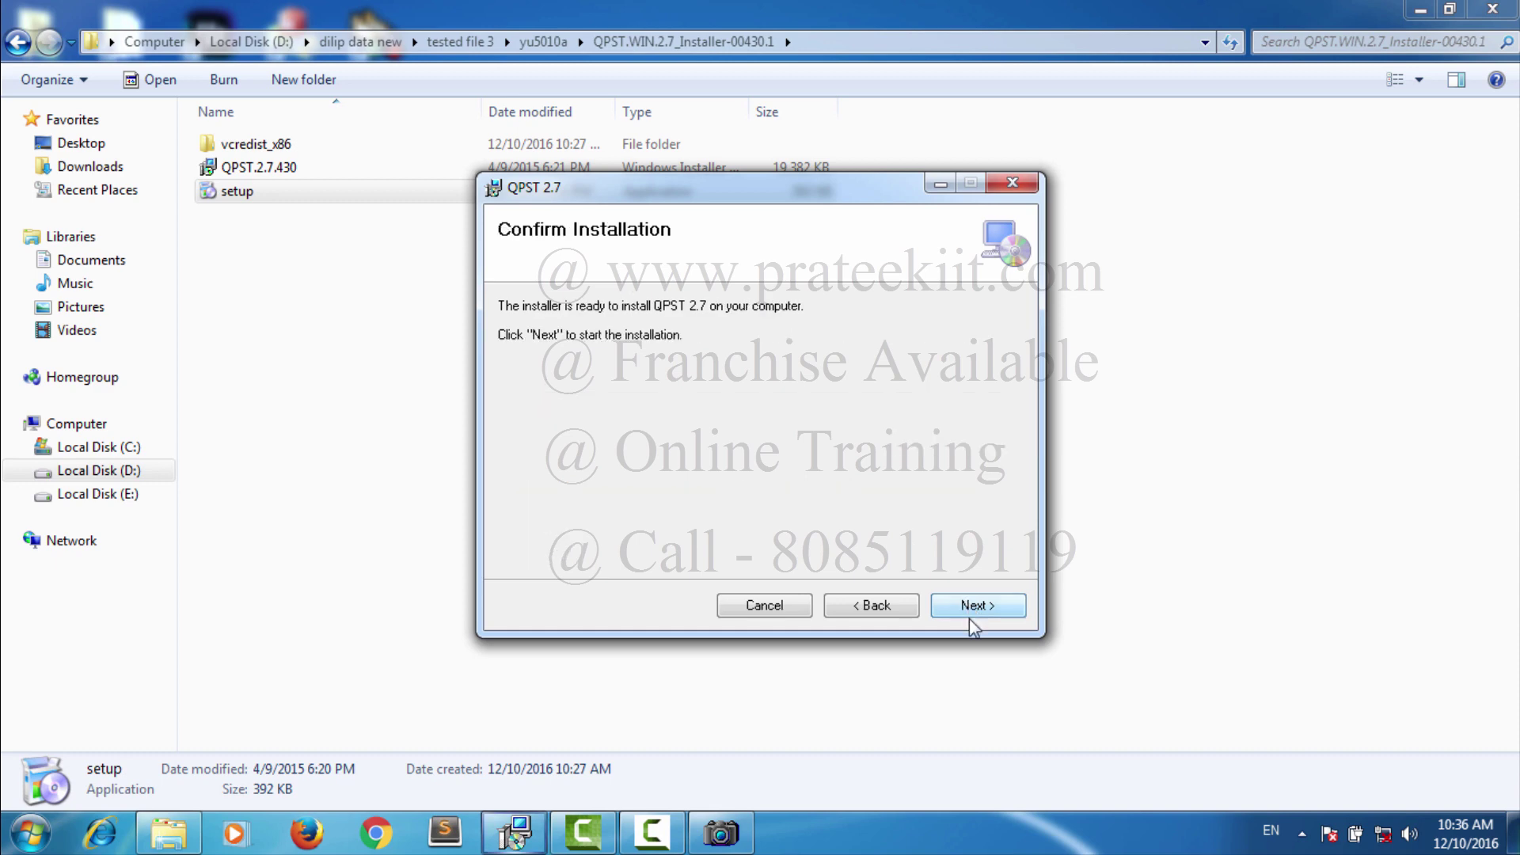
left_click(968, 607)
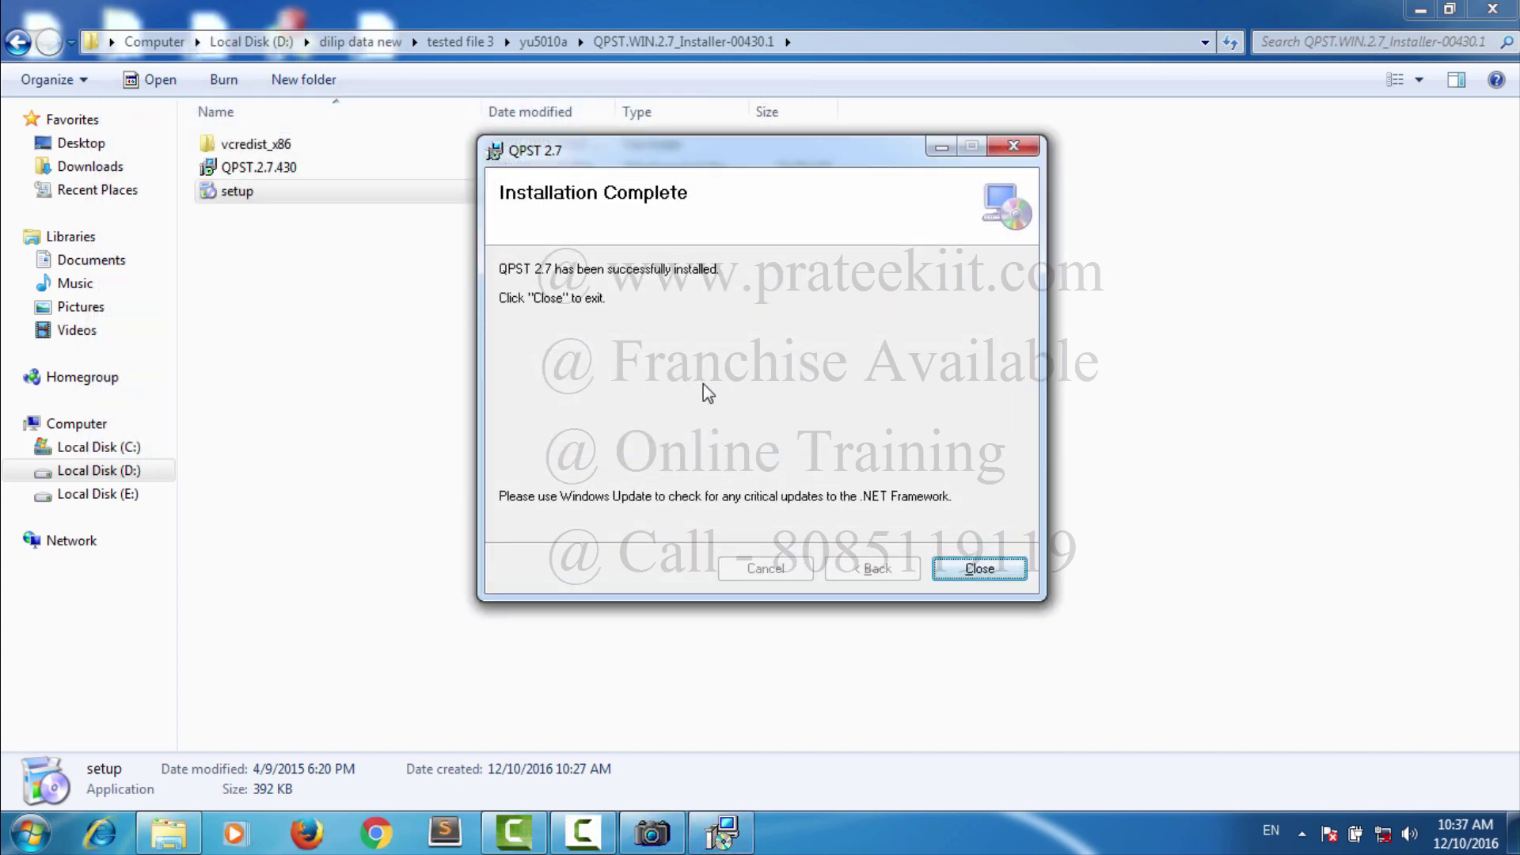
left_click(980, 570)
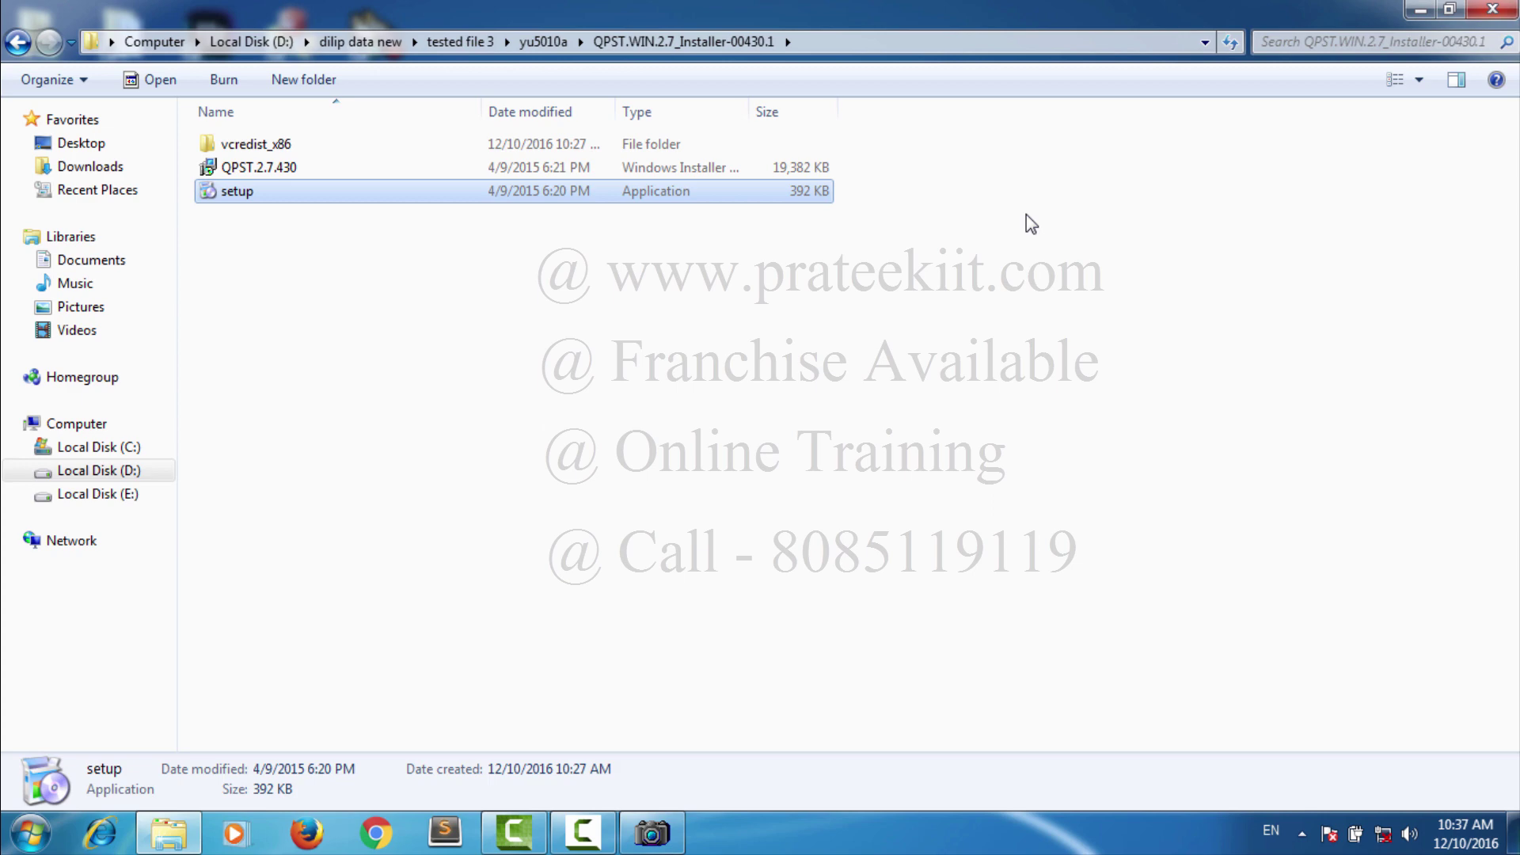
Step: Open Device Manager in Computer Management, select the Android entry under Other devices, and dismiss the driver installation report
left_click(652, 833)
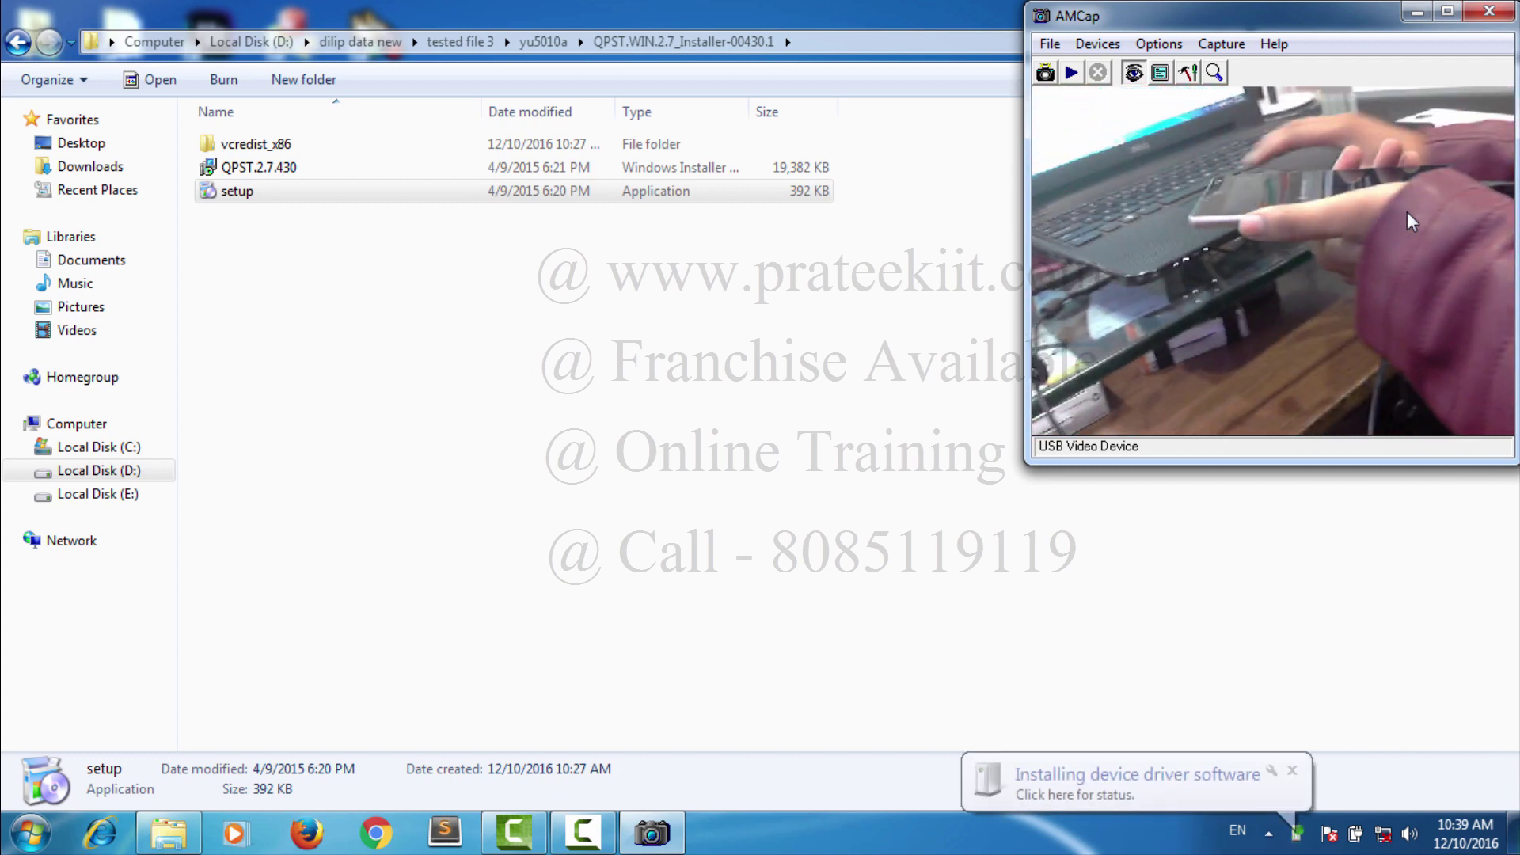
left_click(1418, 11)
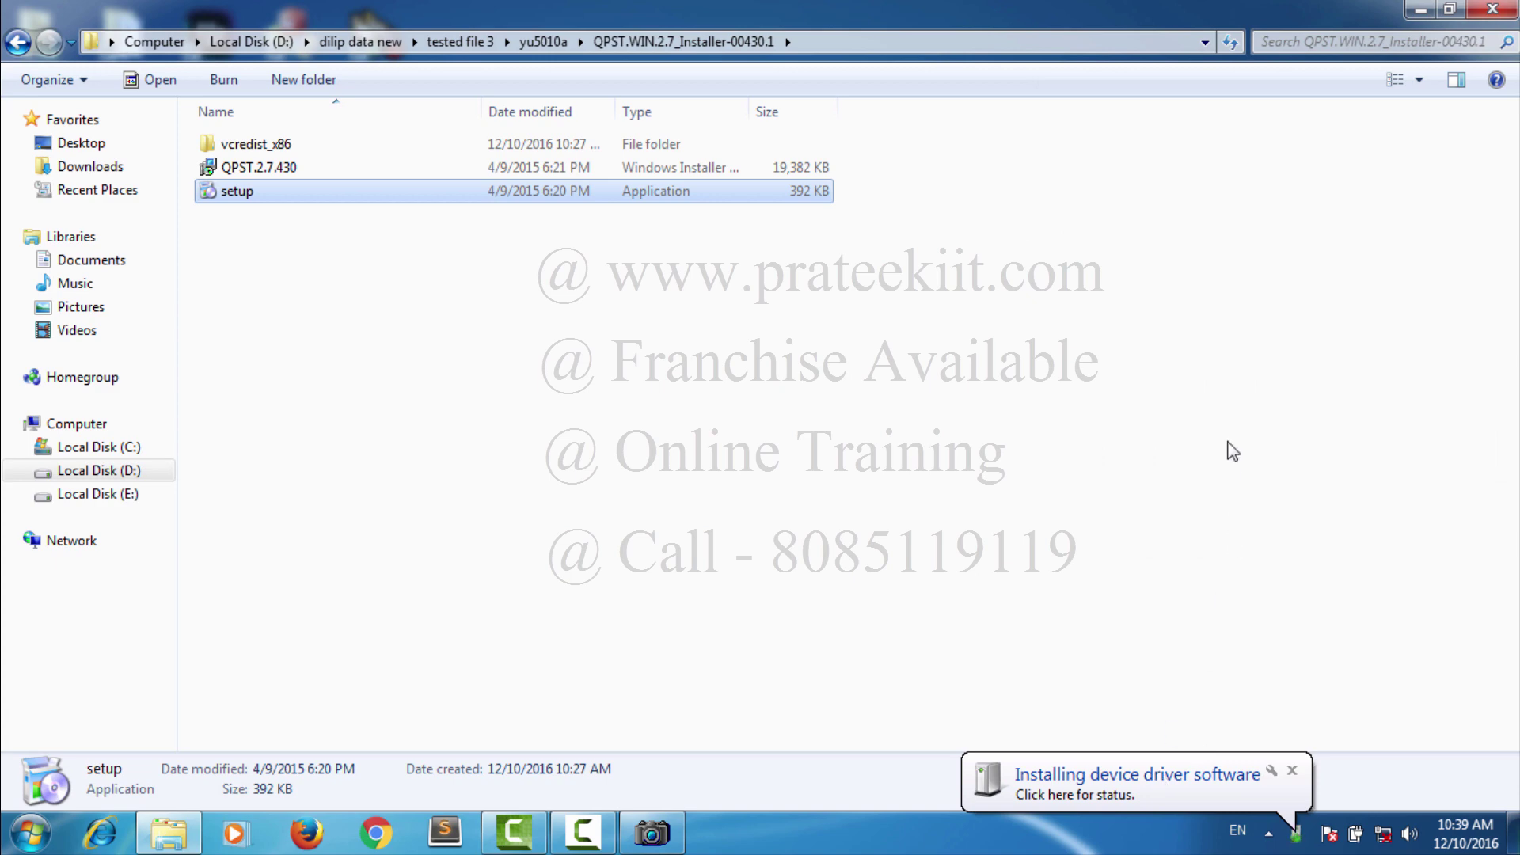
left_click(1419, 11)
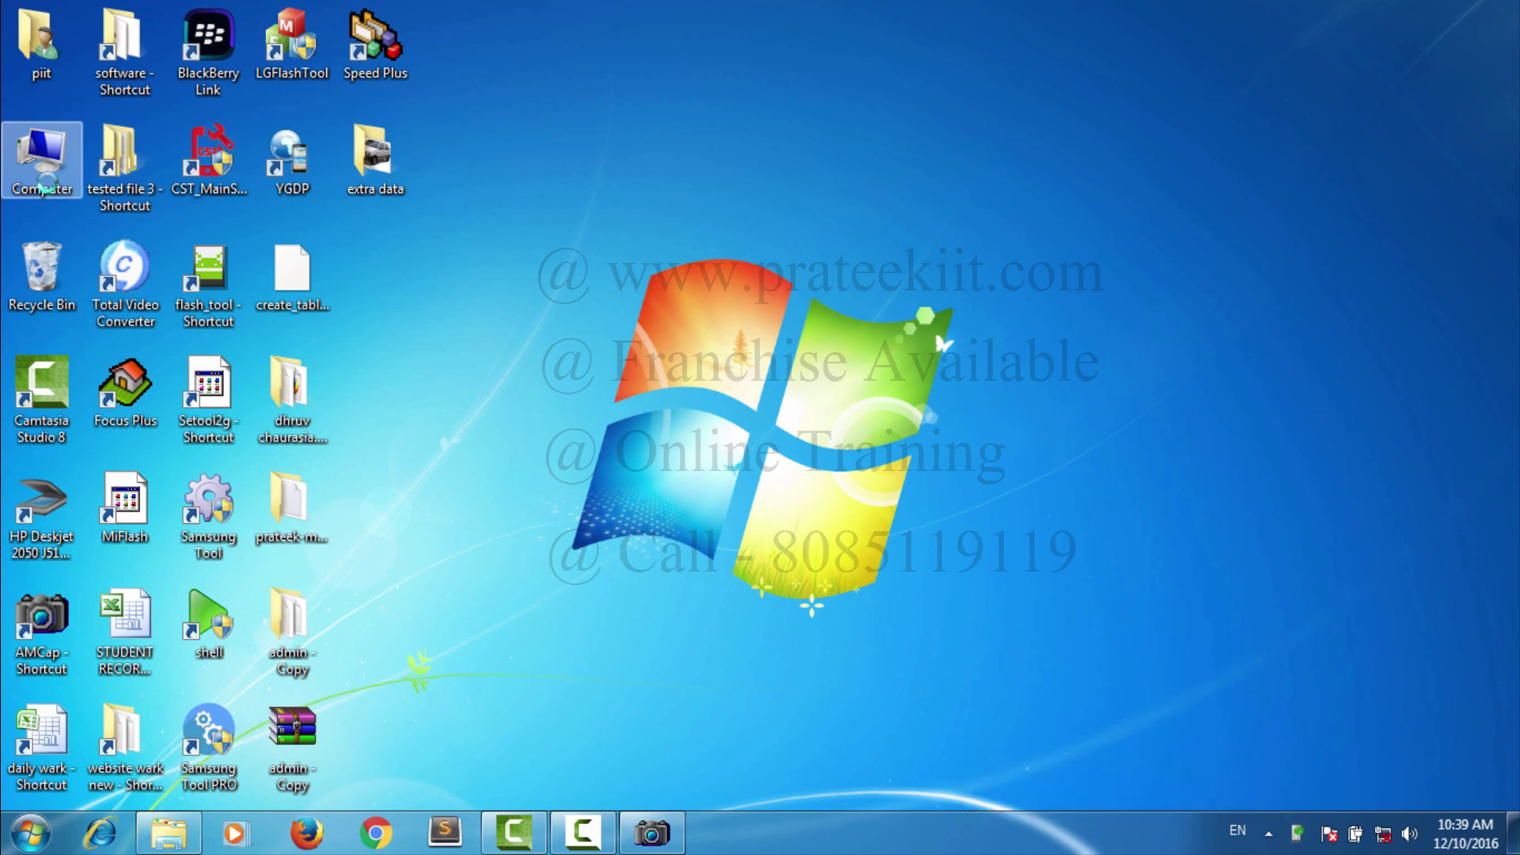
right_click(49, 190)
left_click(118, 224)
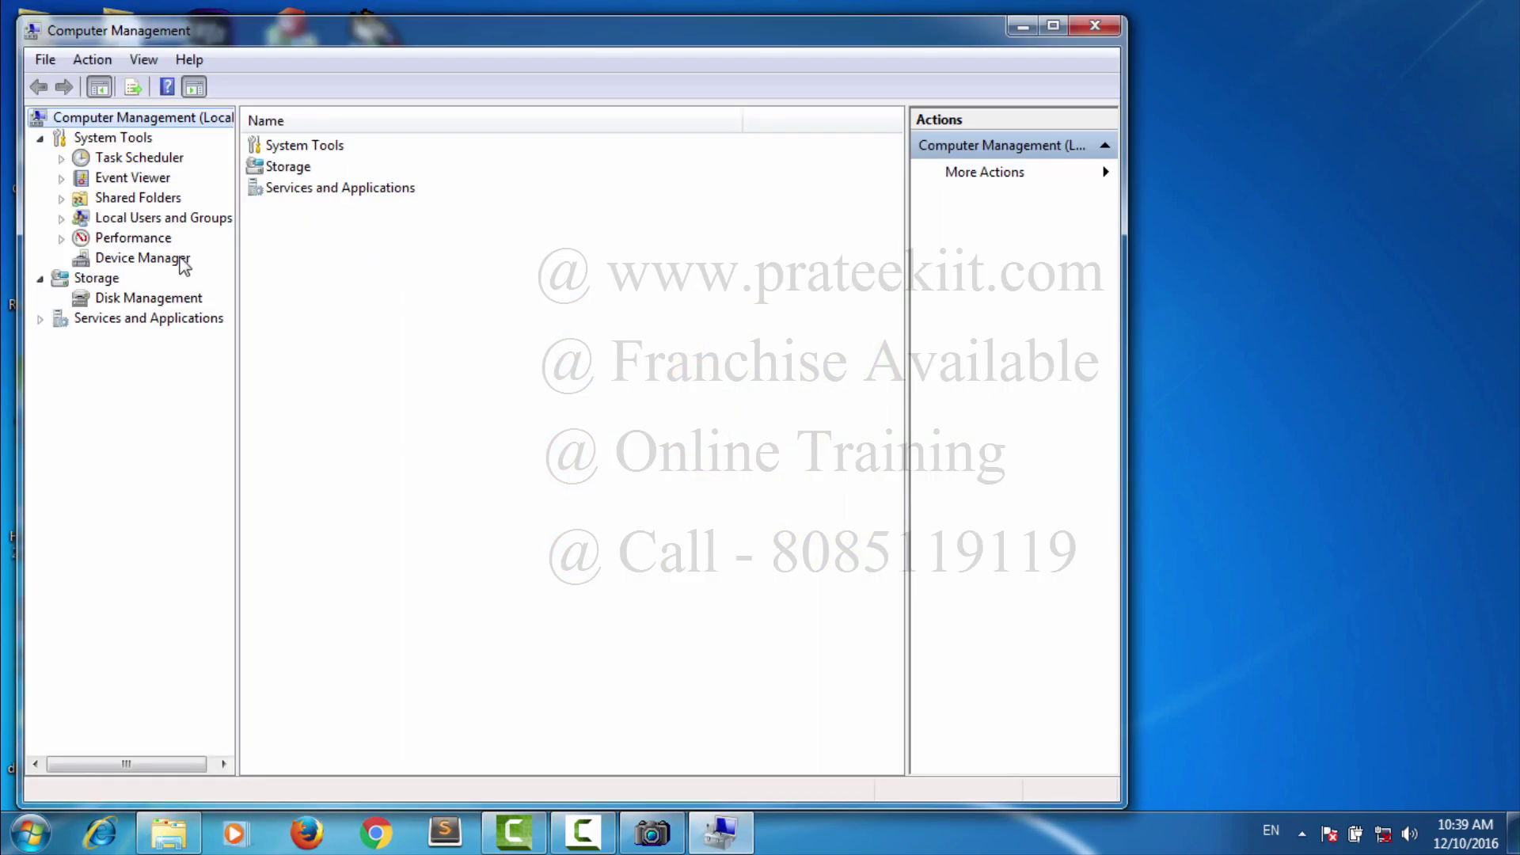
left_click(179, 256)
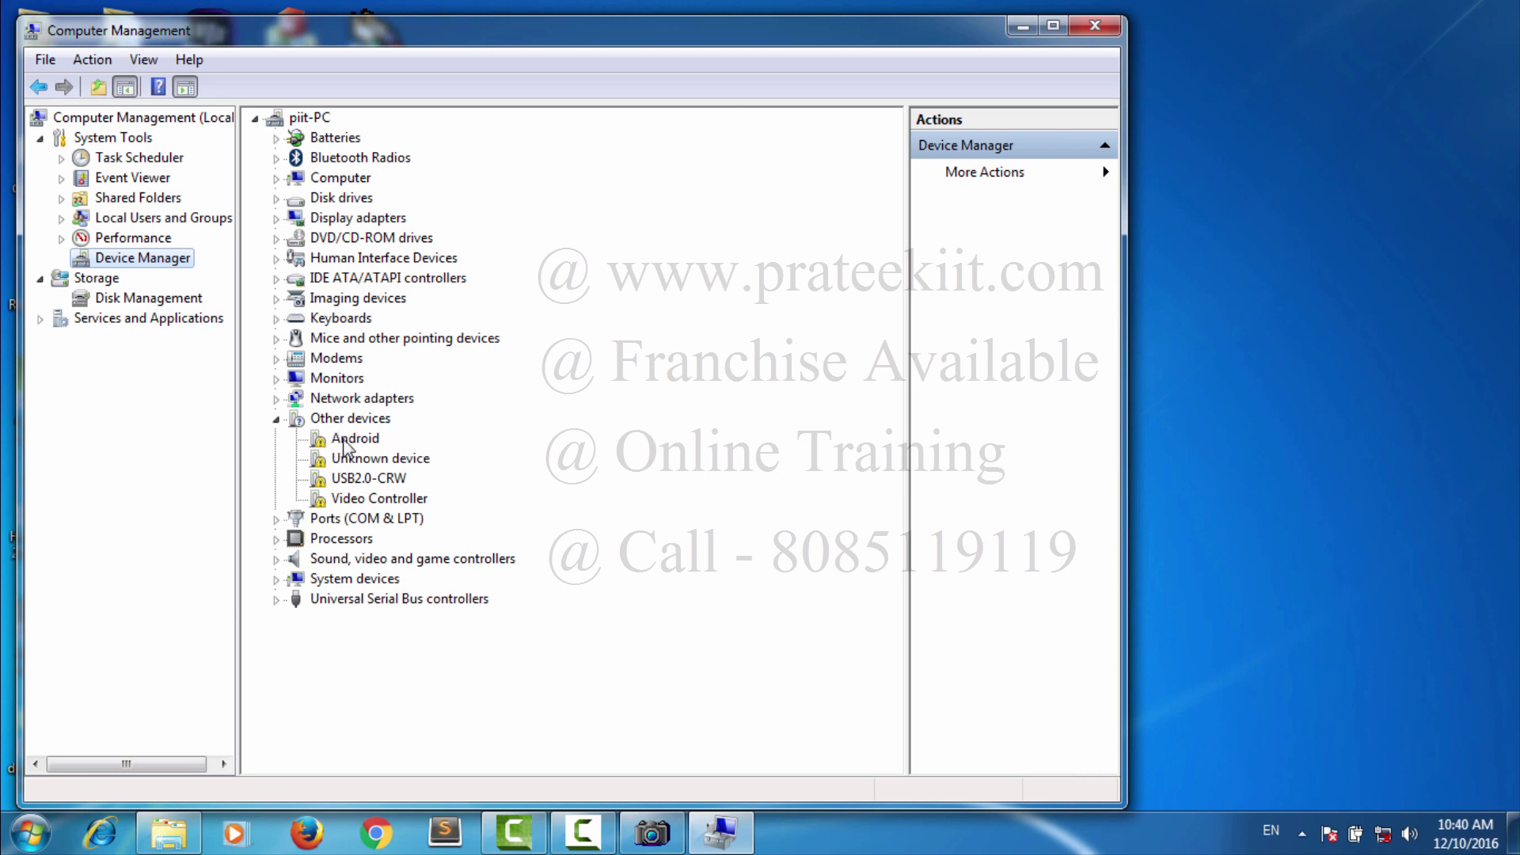
left_click(344, 440)
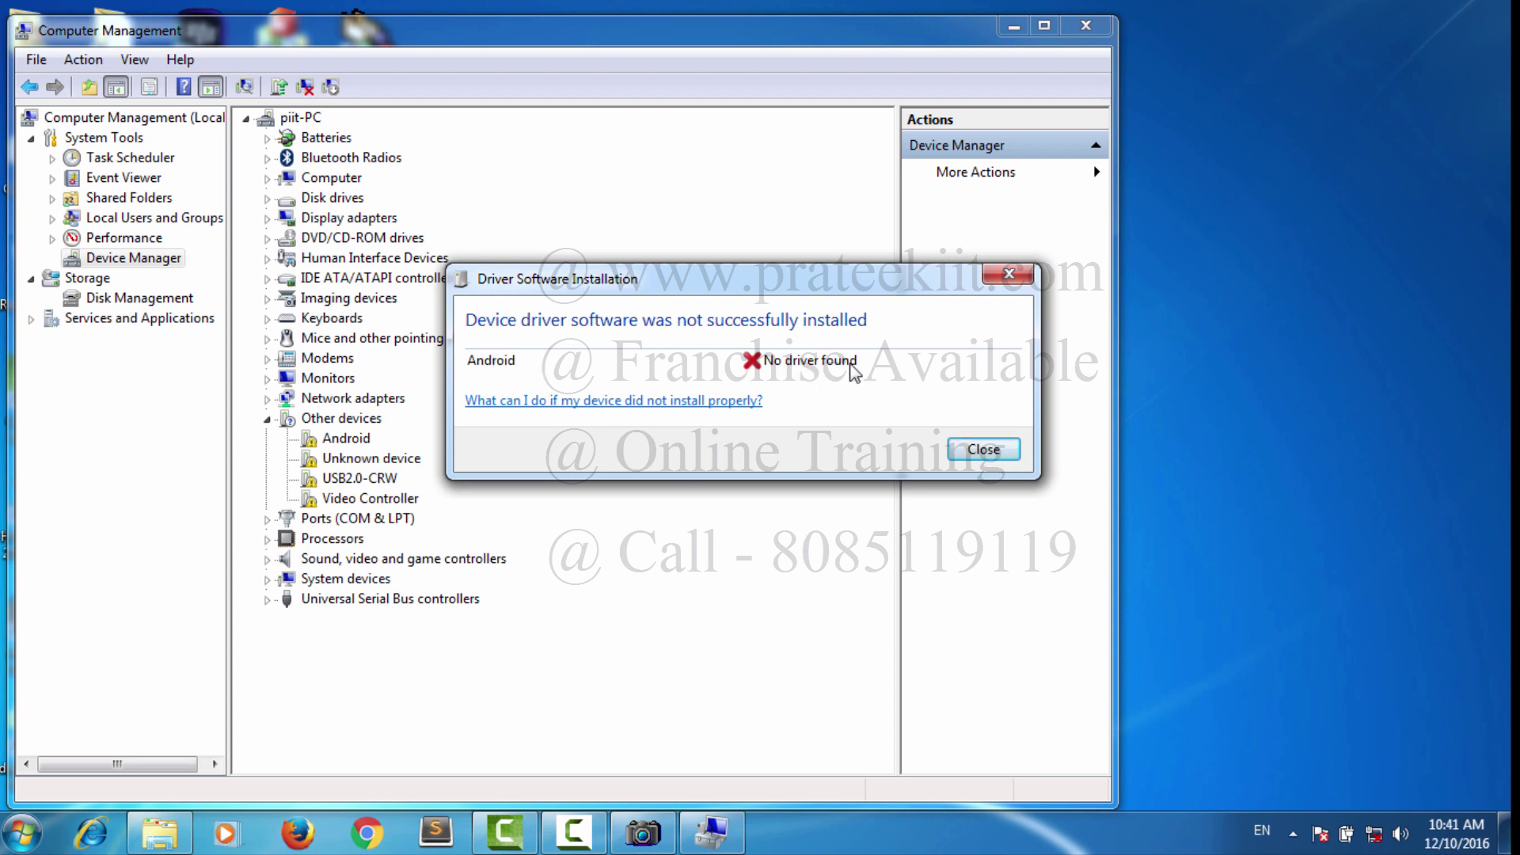
left_click(973, 451)
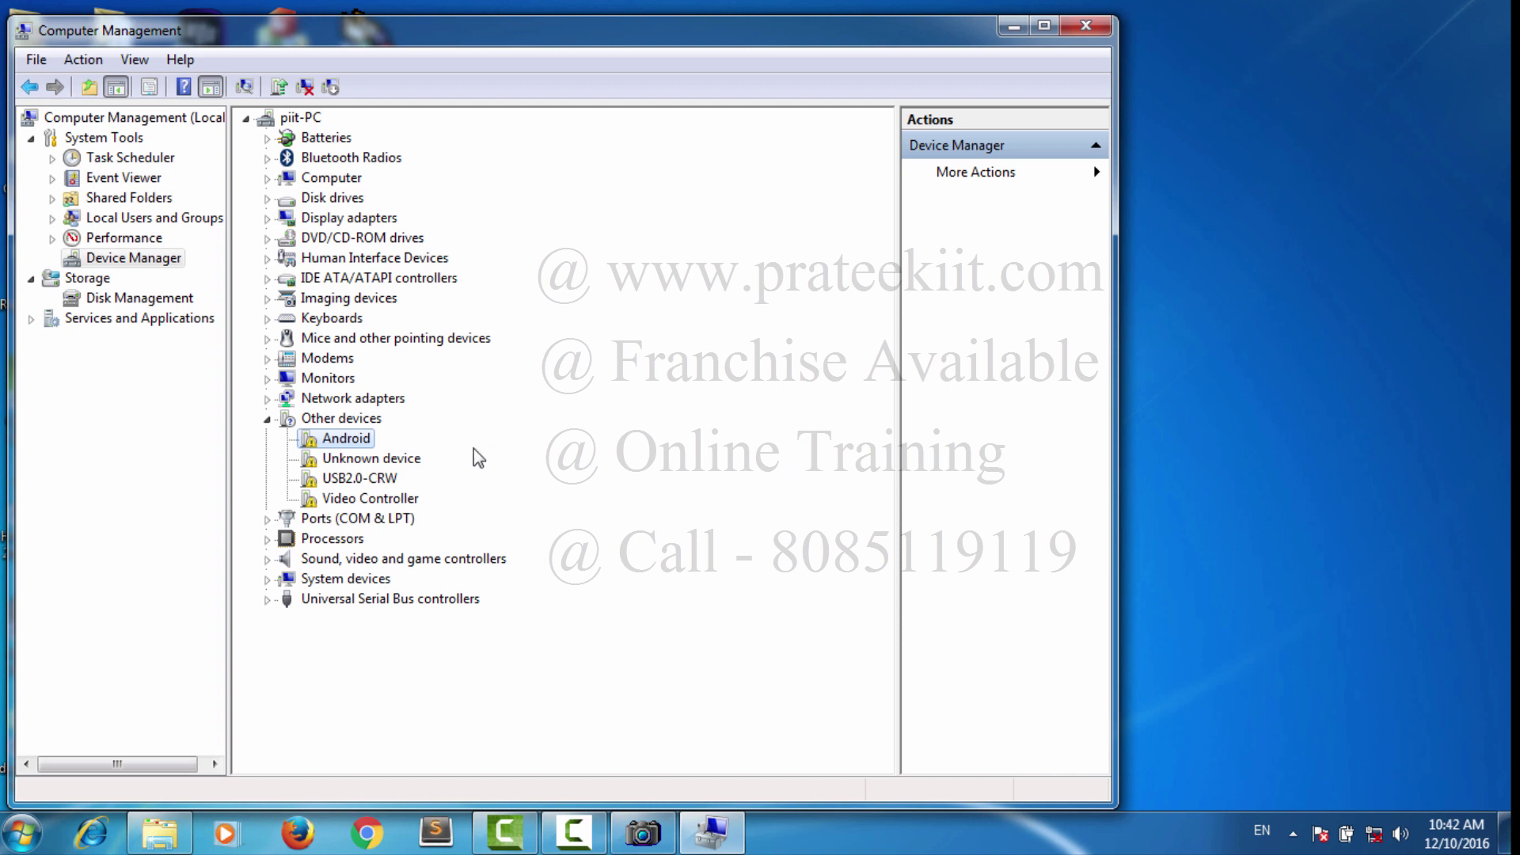
Step: Start a manual driver update for the Android device with the Have Disk option and browse to Local Disk (C:)
right_click(346, 447)
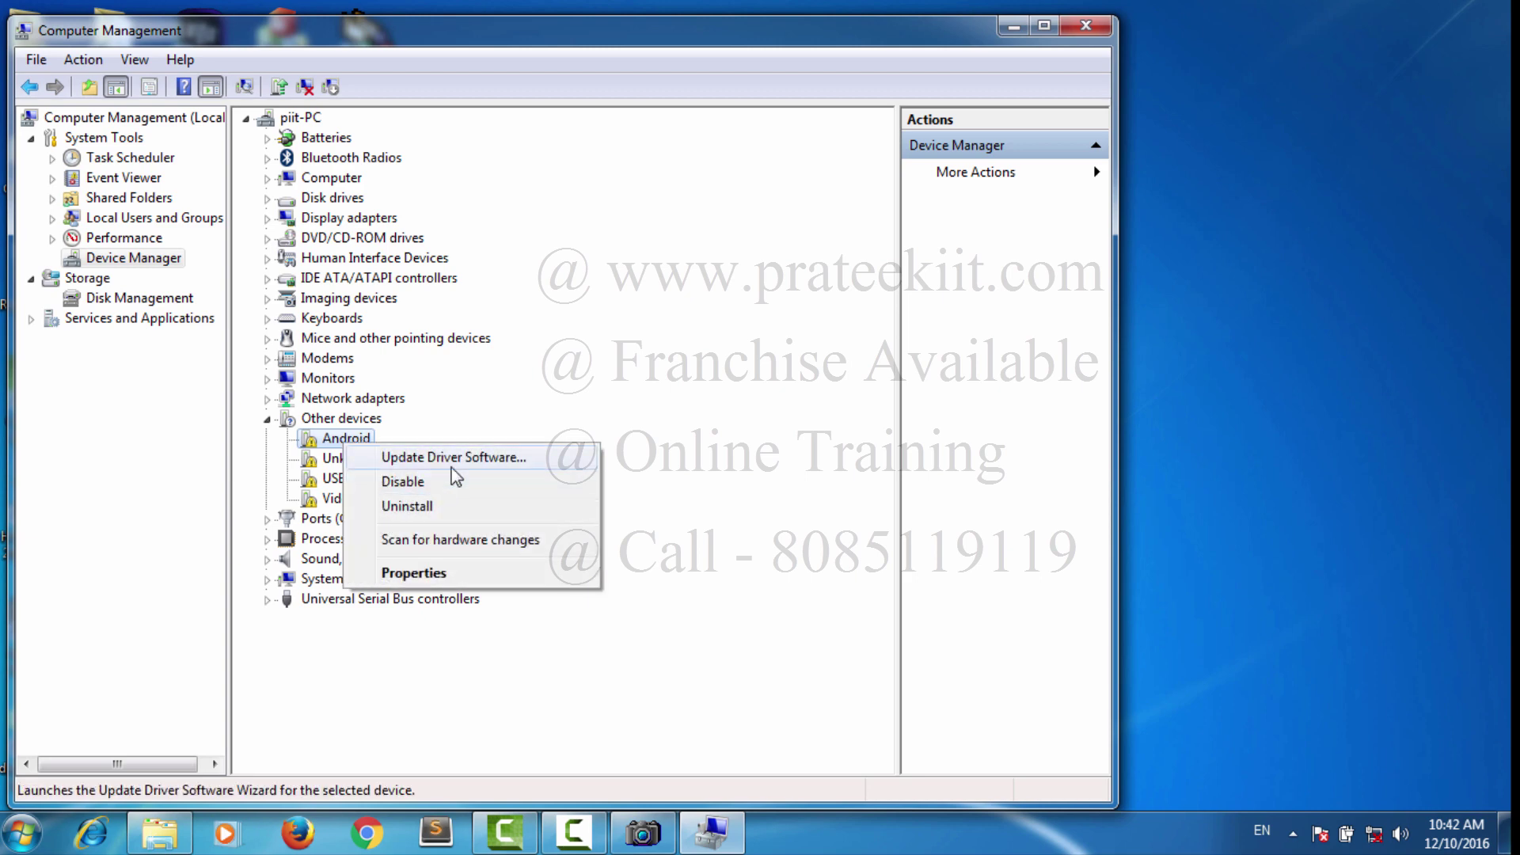
left_click(491, 459)
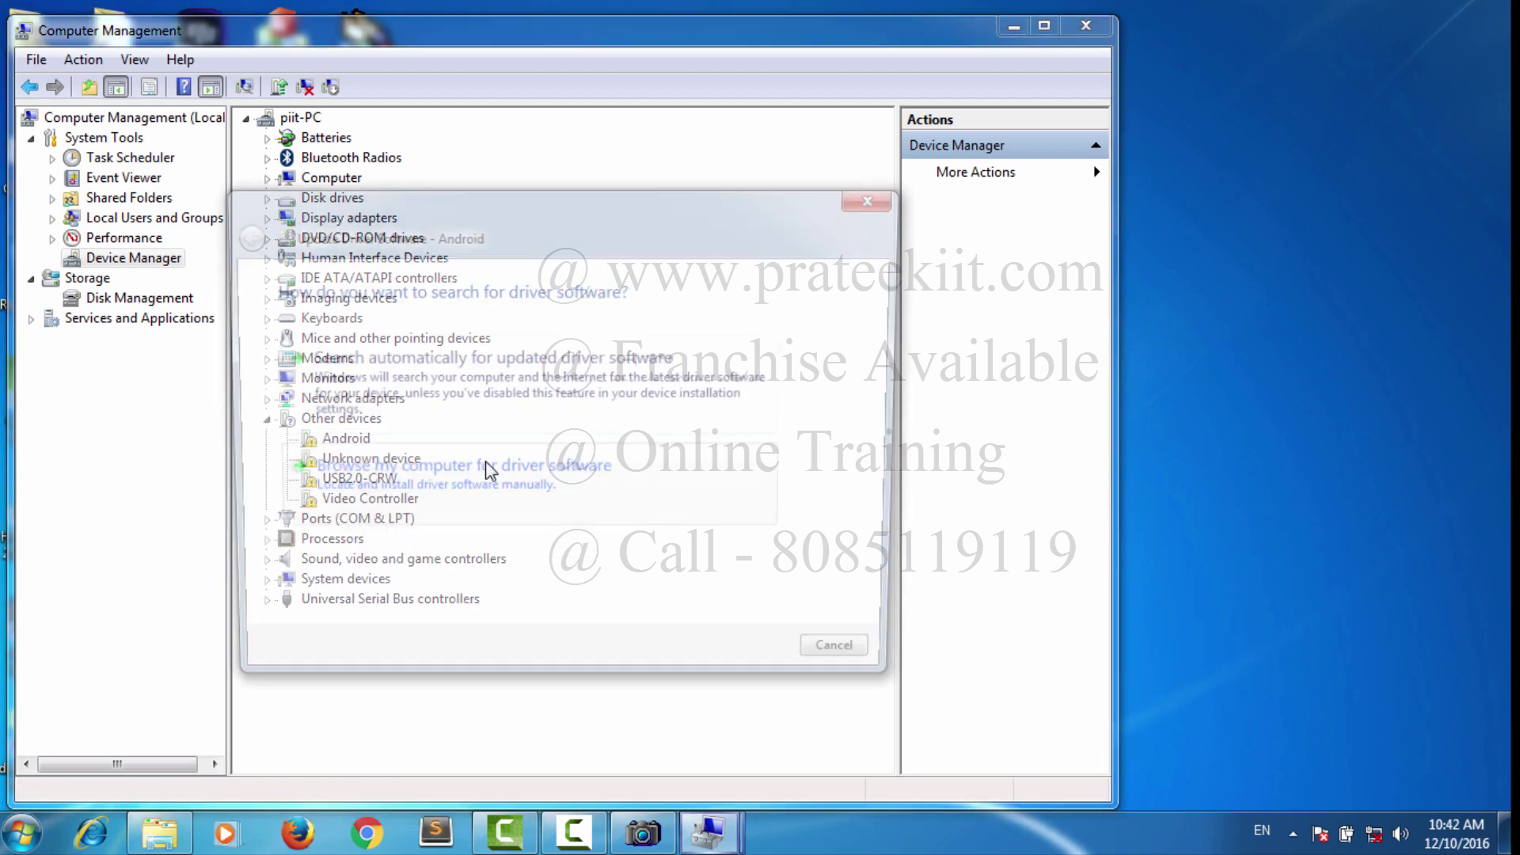
left_click(490, 497)
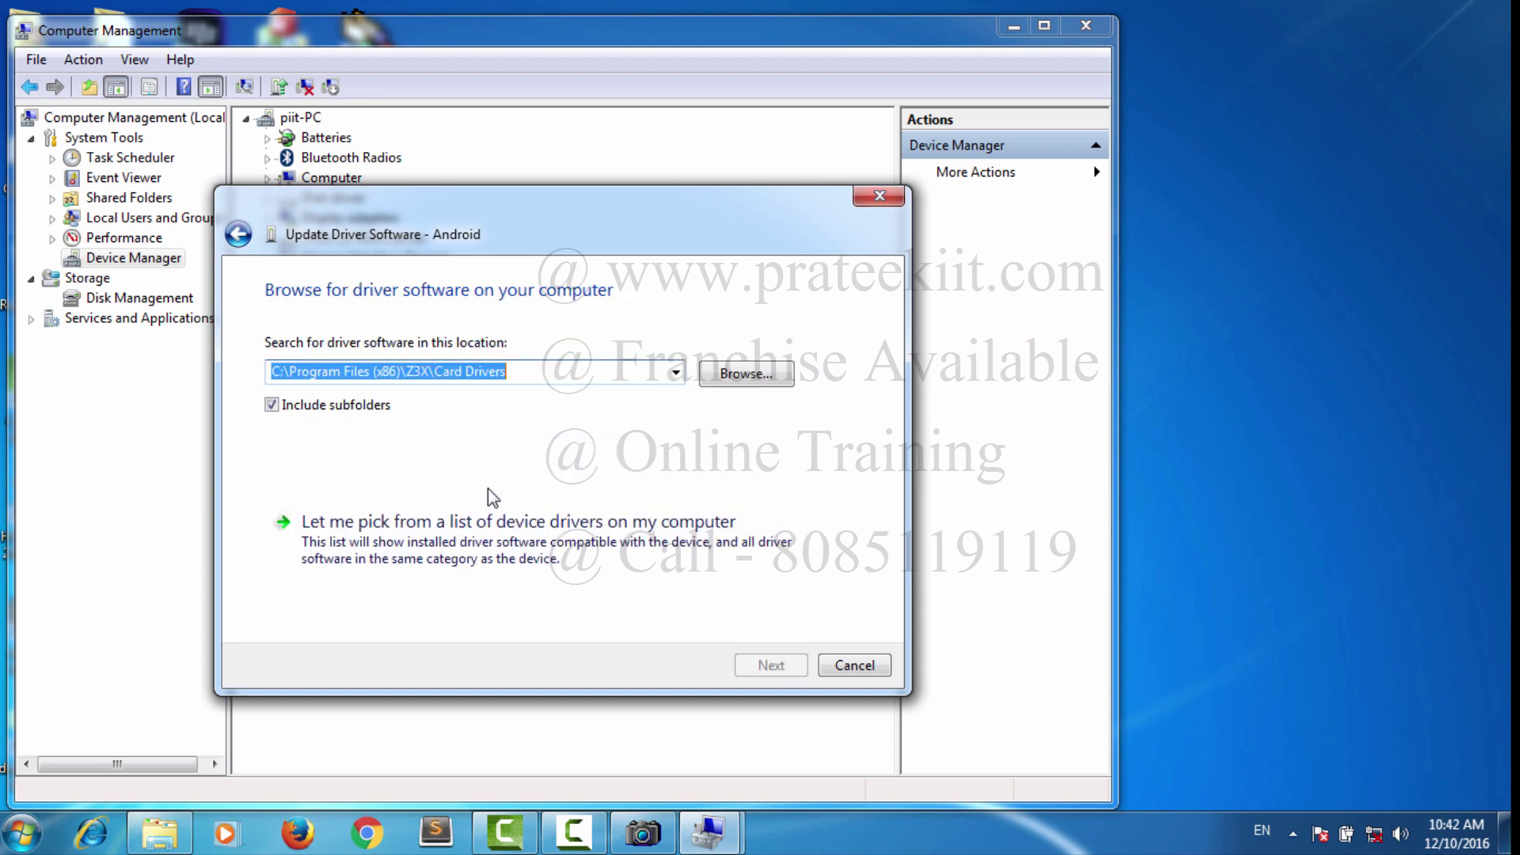
left_click(505, 543)
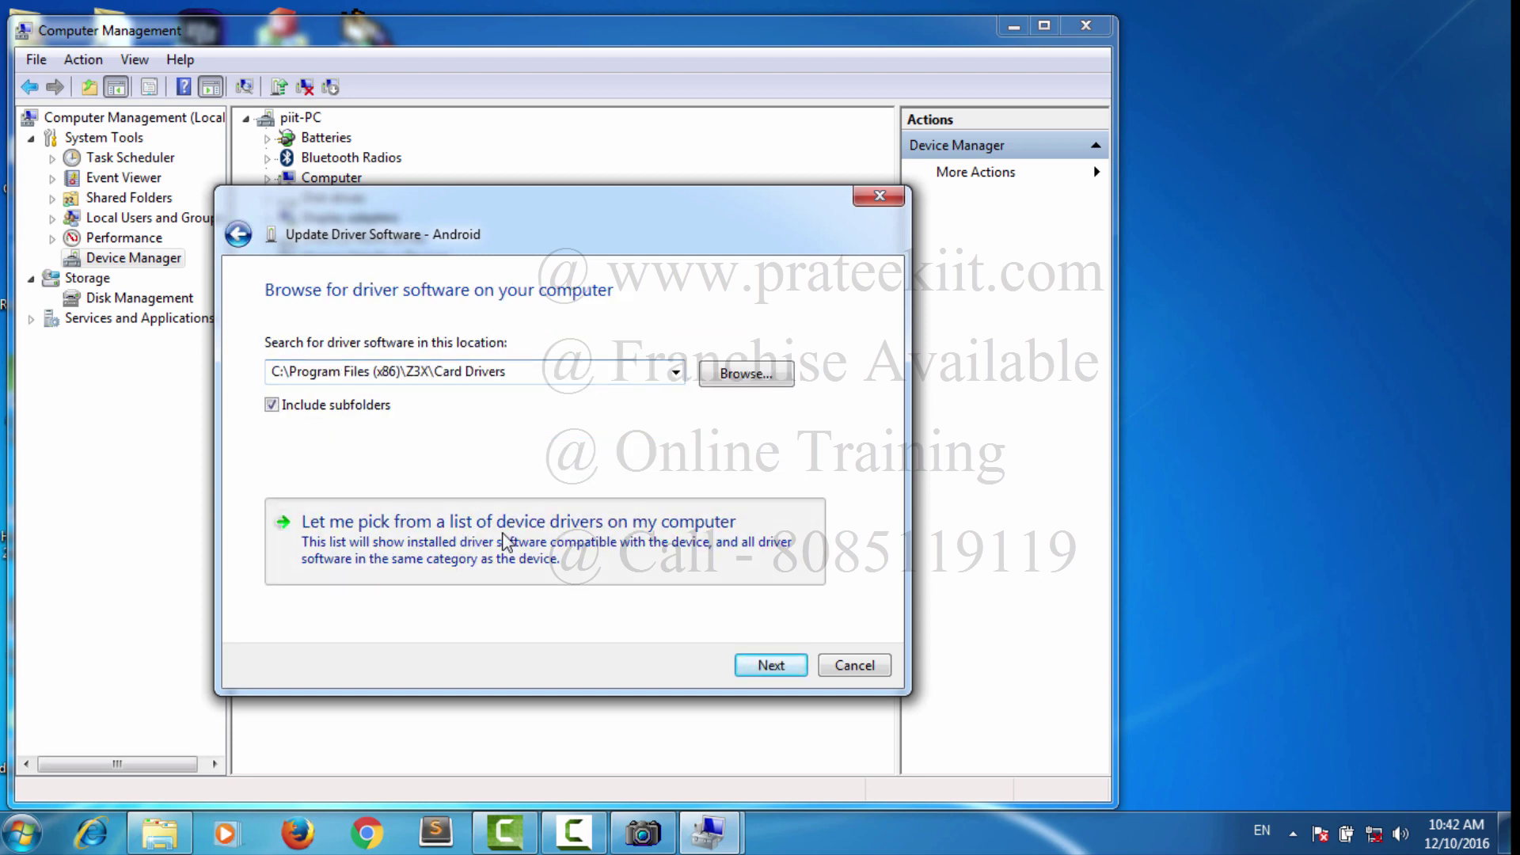
left_click(771, 667)
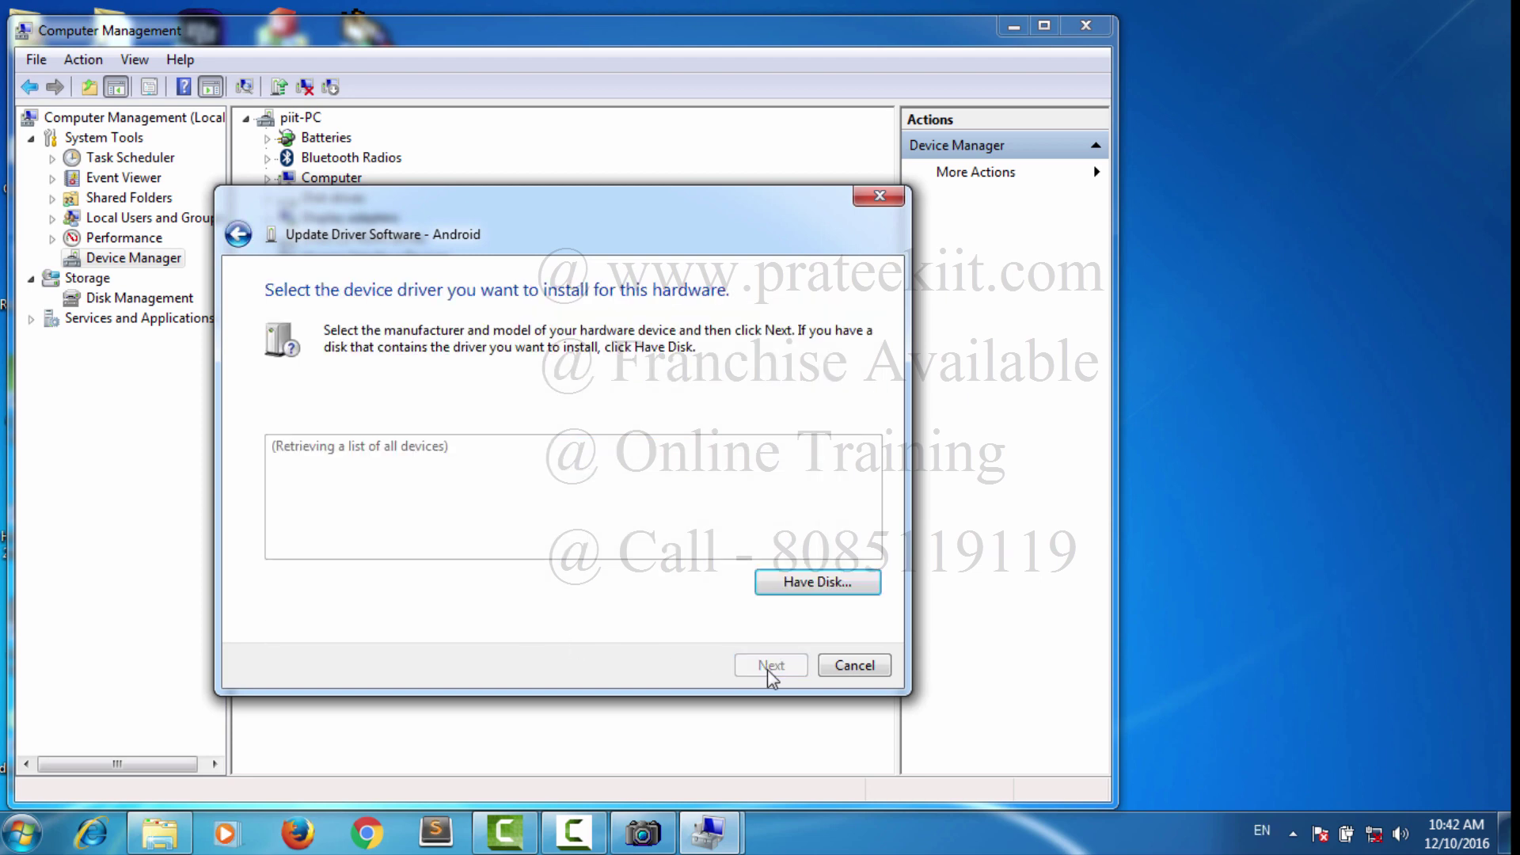
left_click(818, 583)
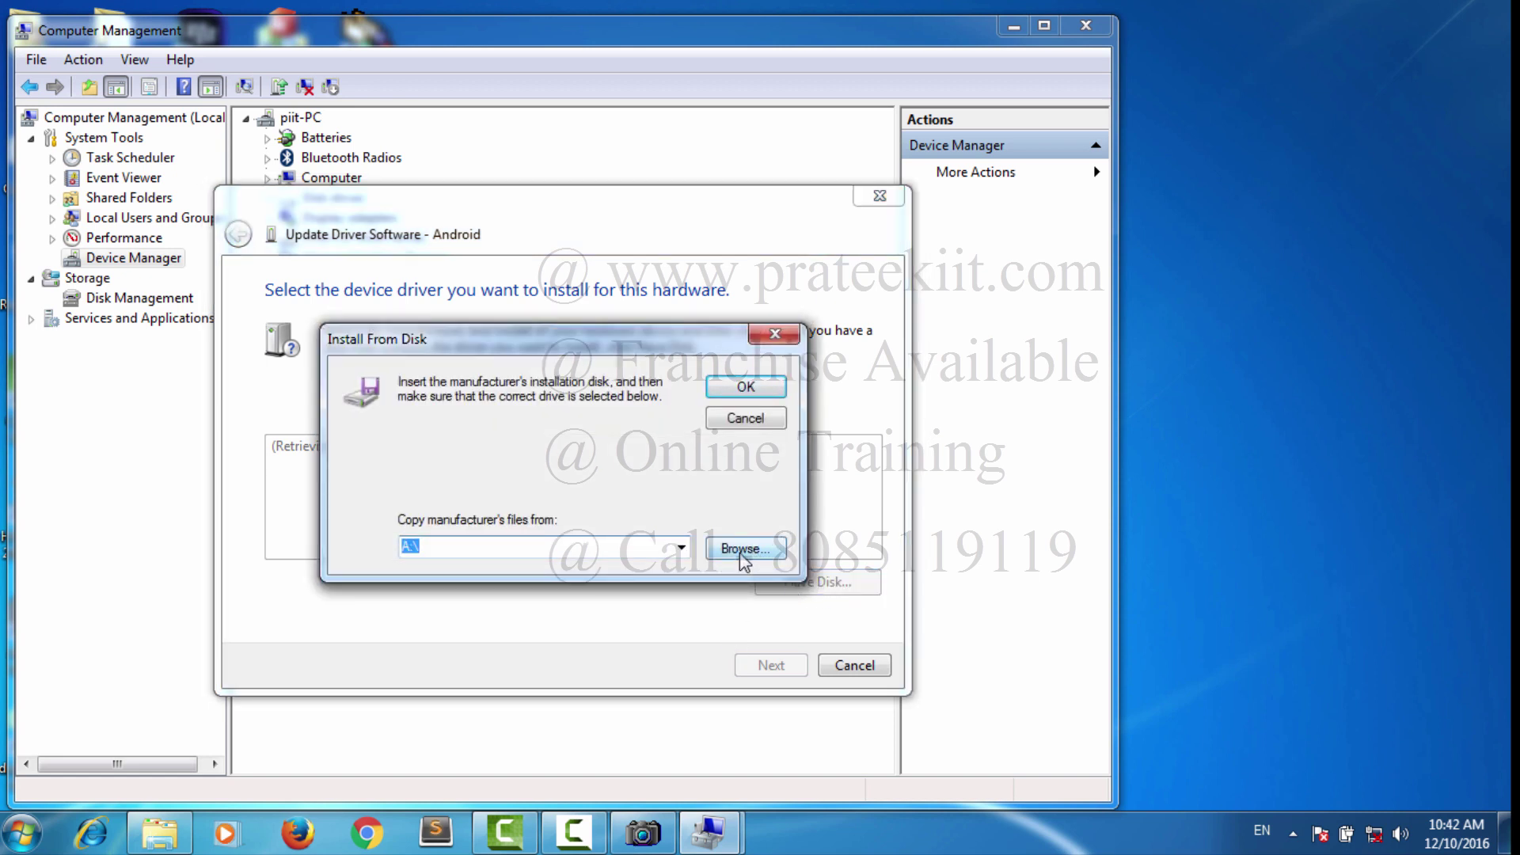
left_click(743, 549)
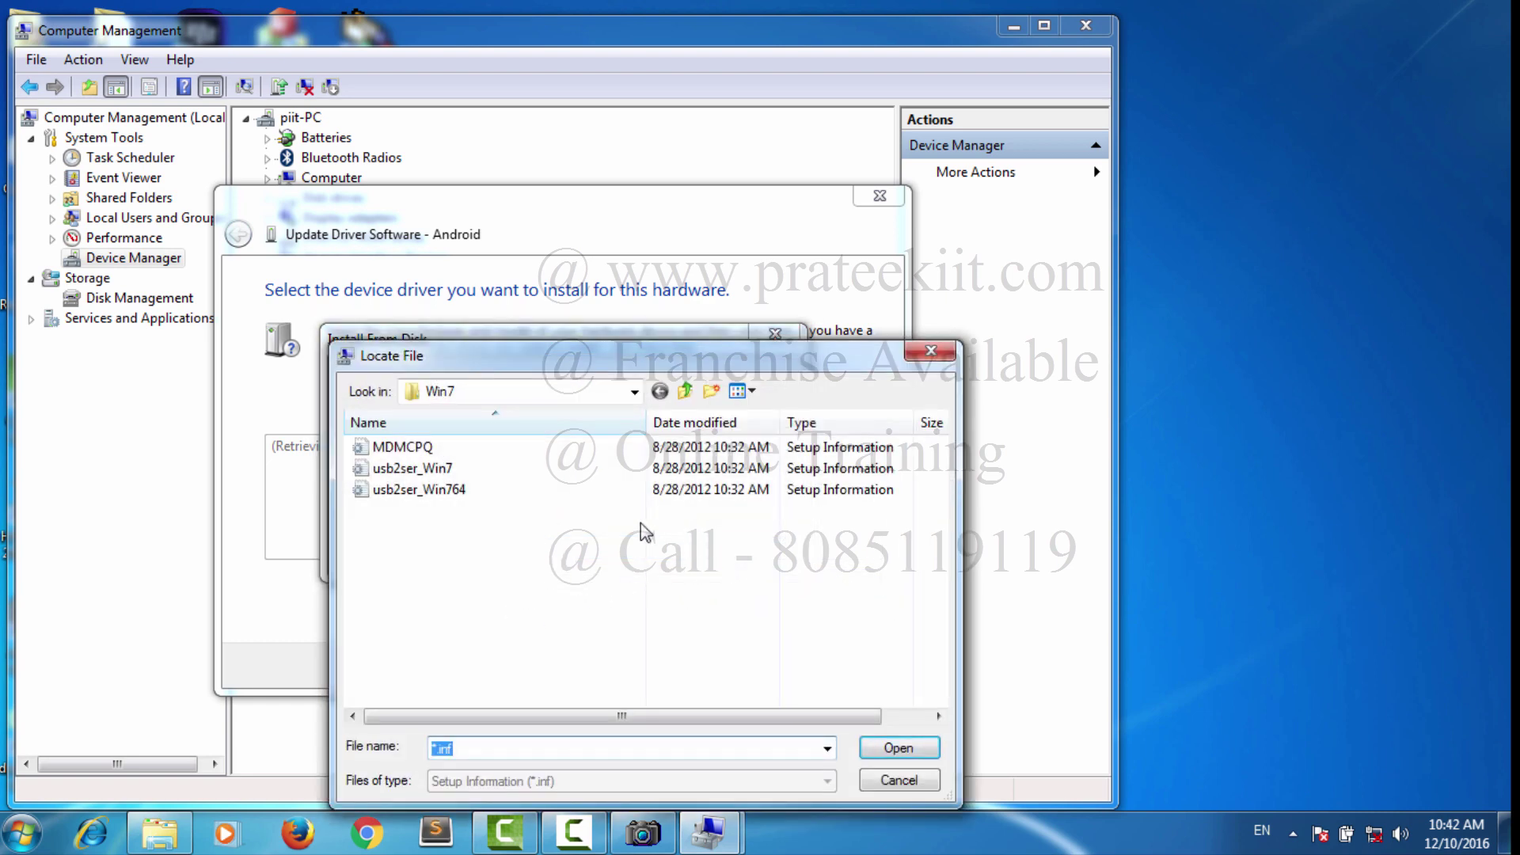
left_click(635, 391)
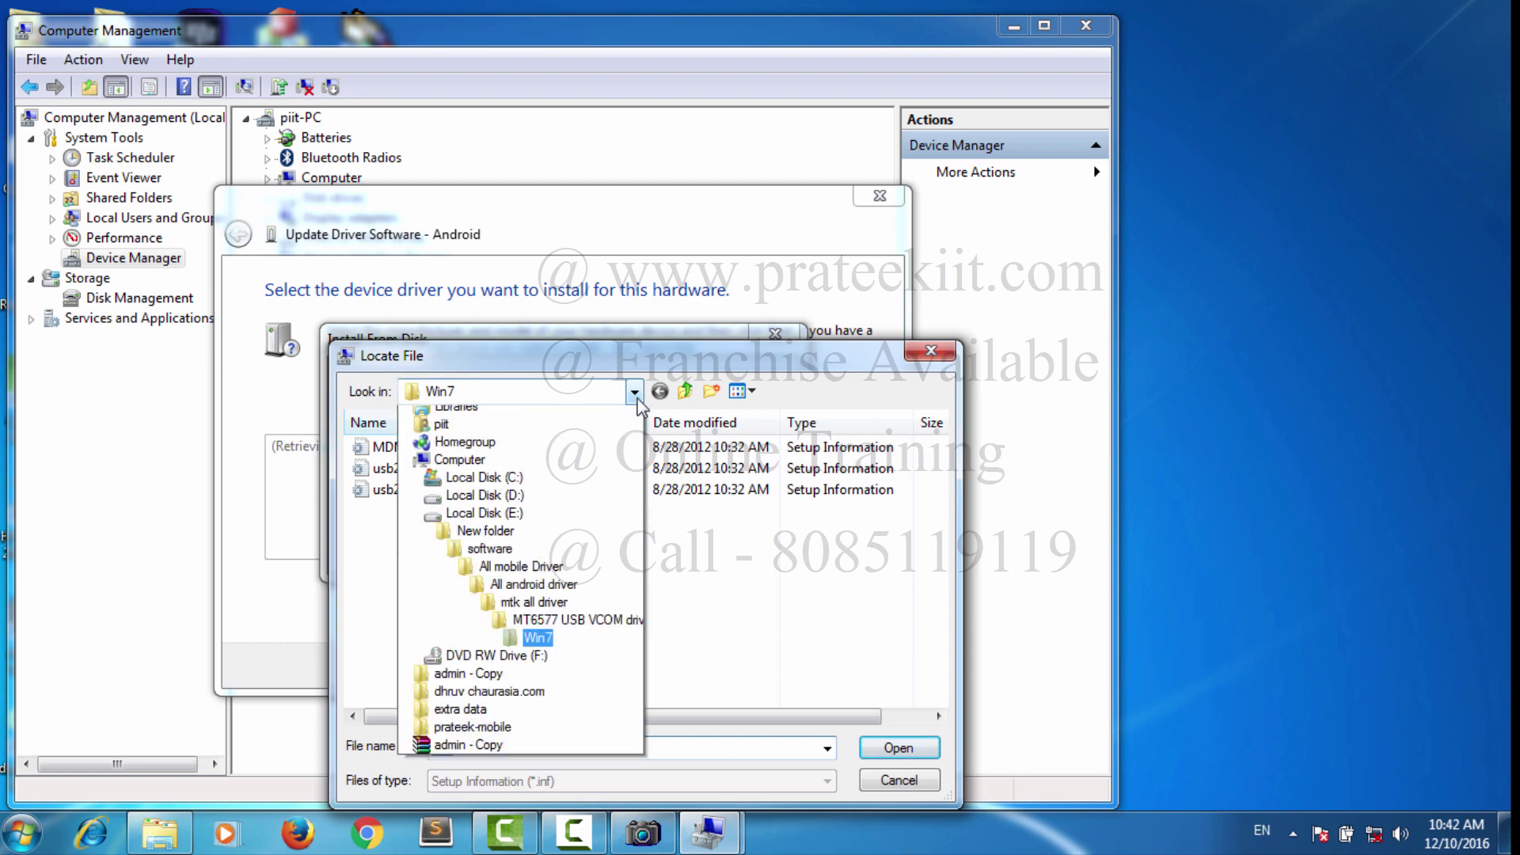
left_click(475, 539)
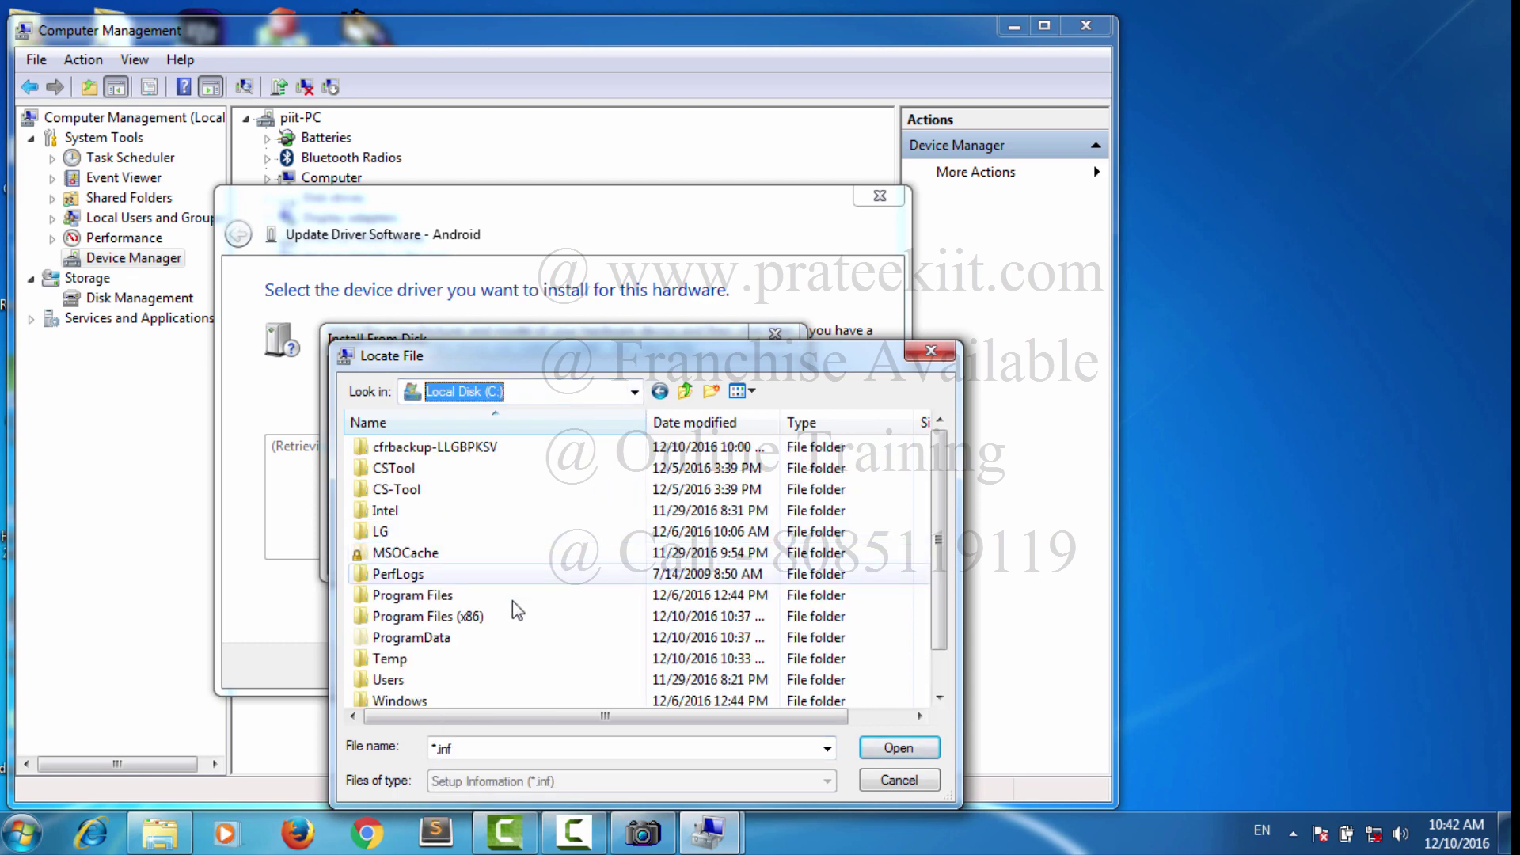
double_click(462, 617)
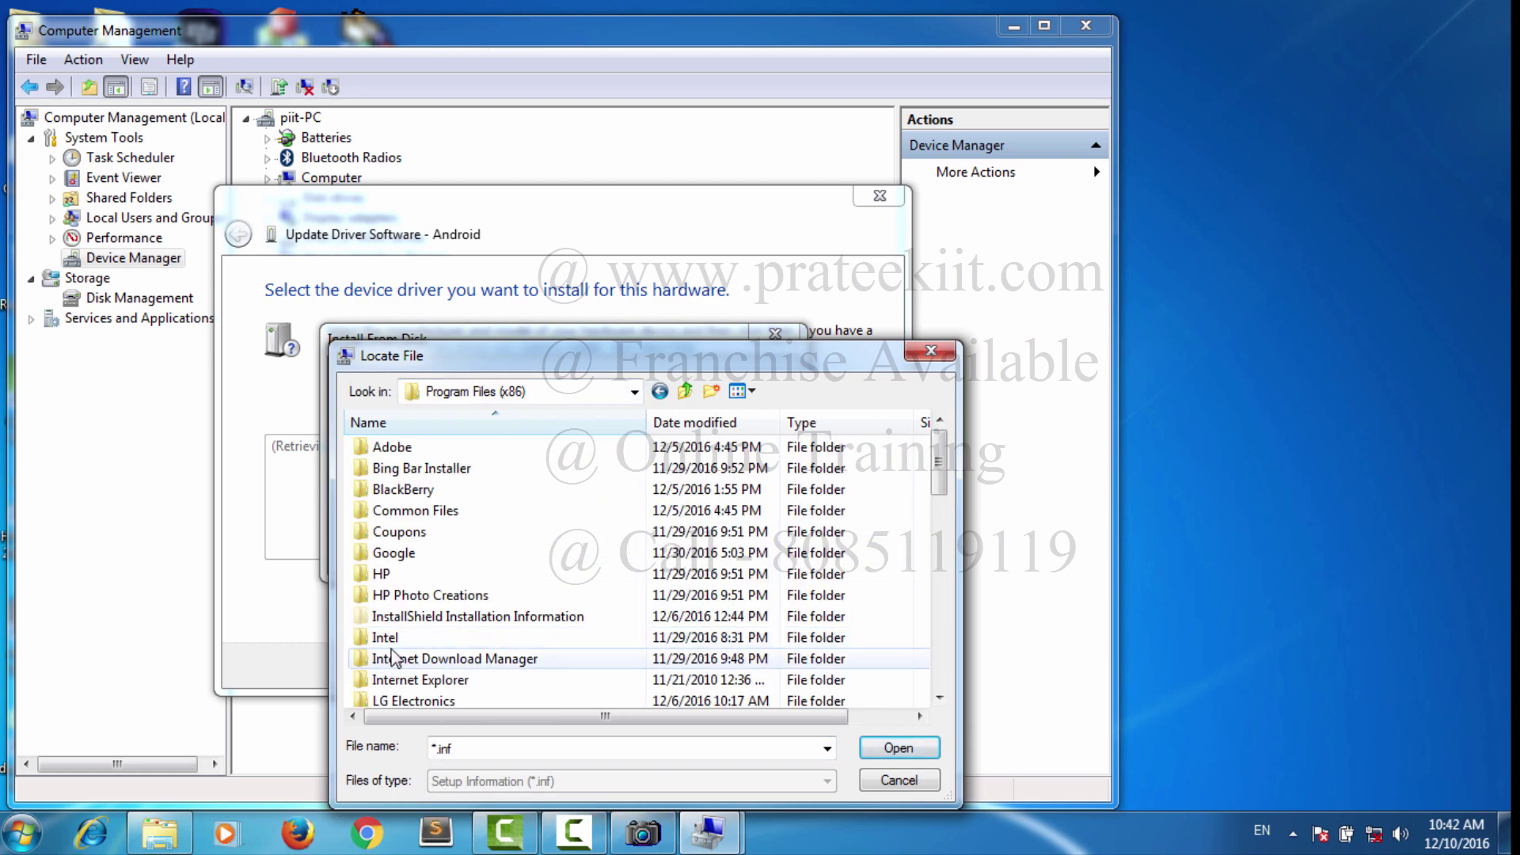
left_click(394, 659)
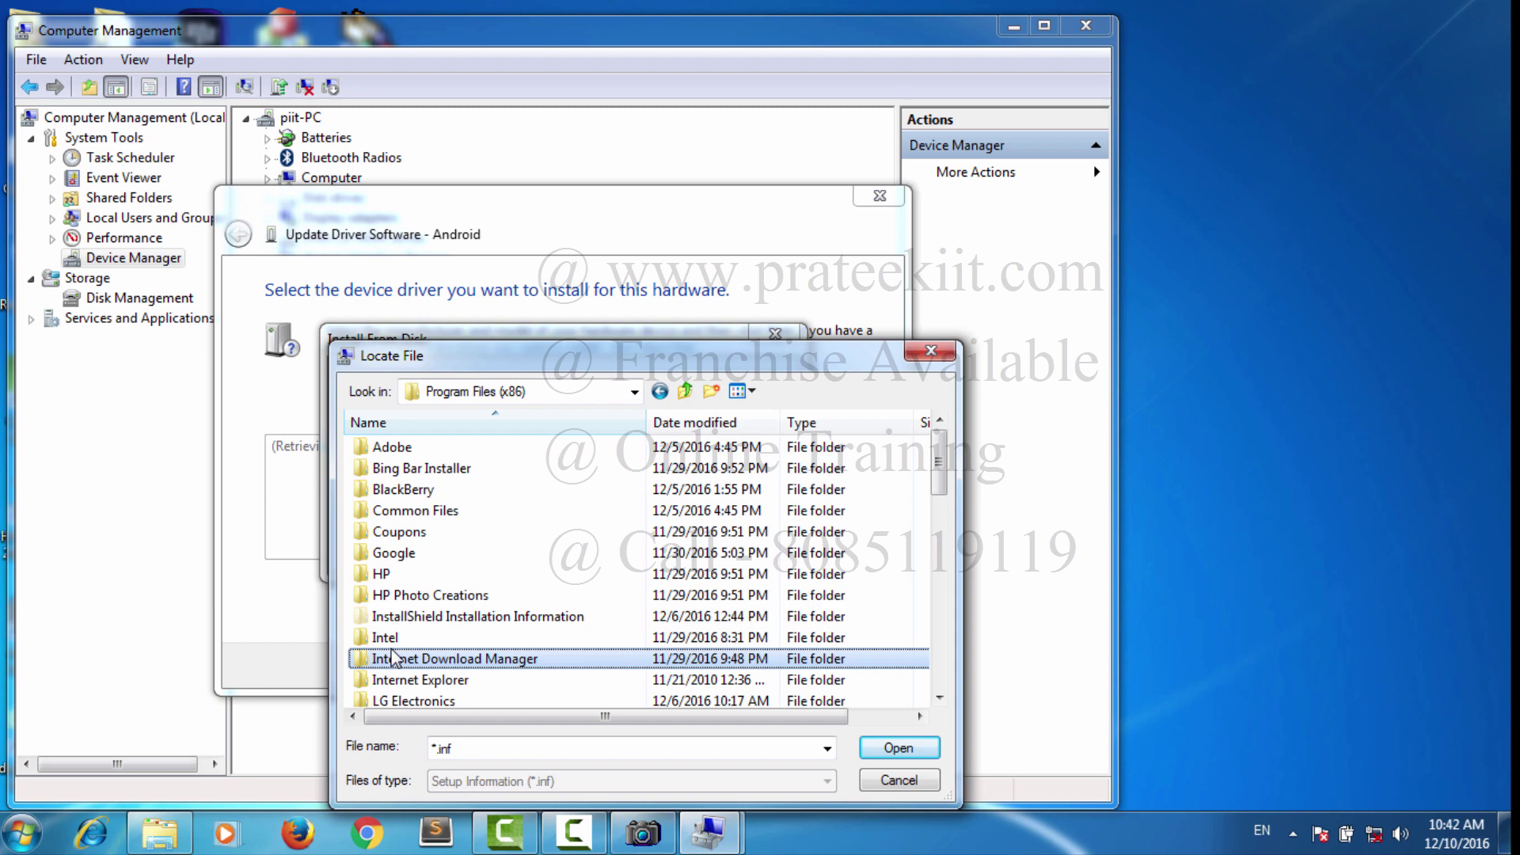
left_click(690, 395)
Step: Choose android_winusb.inf from C:\Program Files\Xiaomi\MiPhone\Google\Driver and confirm it as the Install From Disk source
double_click(434, 595)
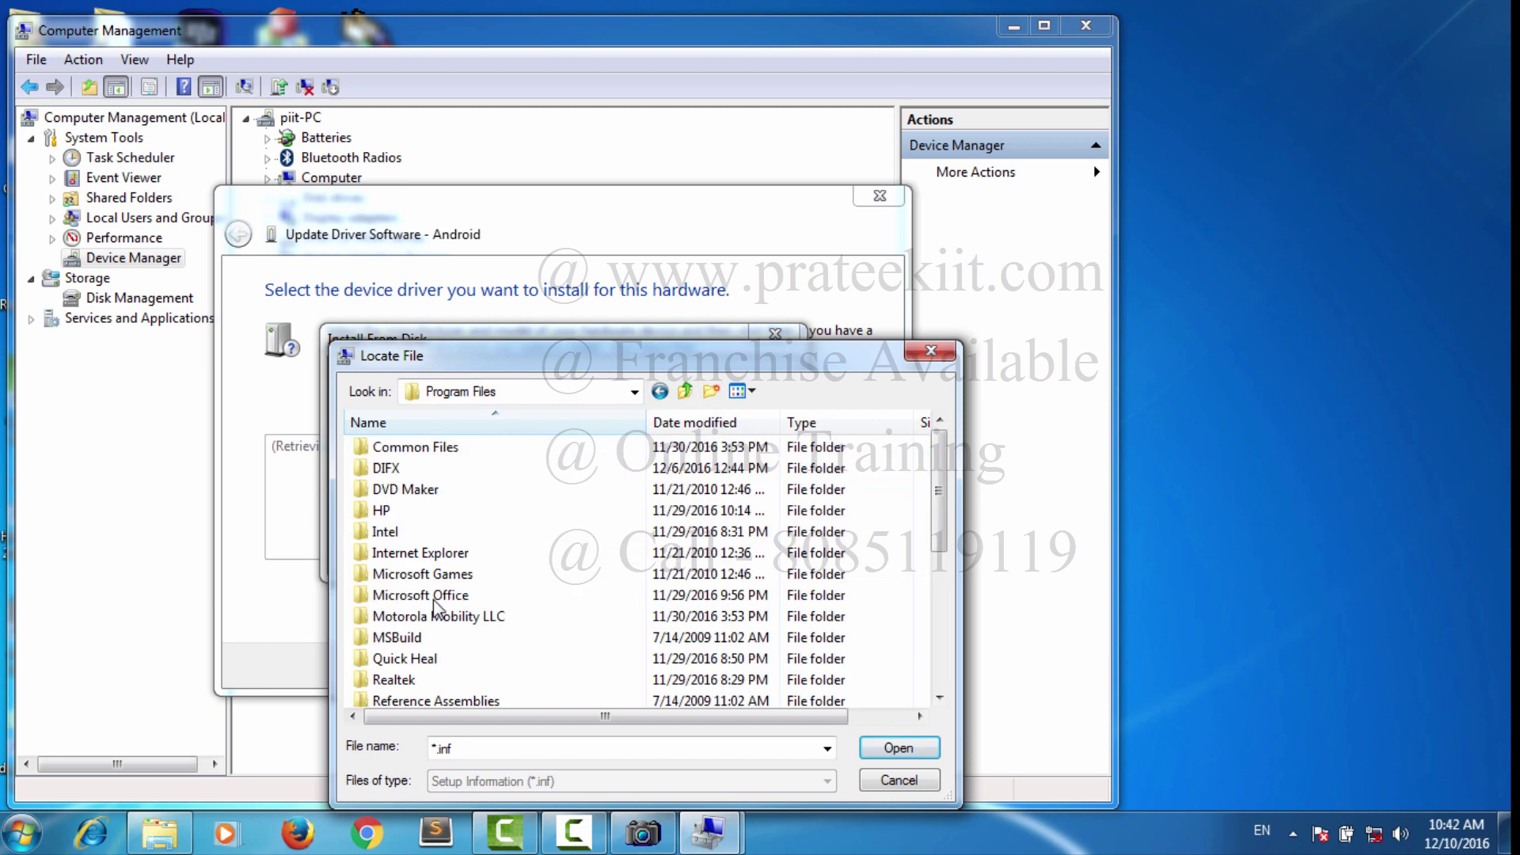
scroll(420, 606, "down", 5)
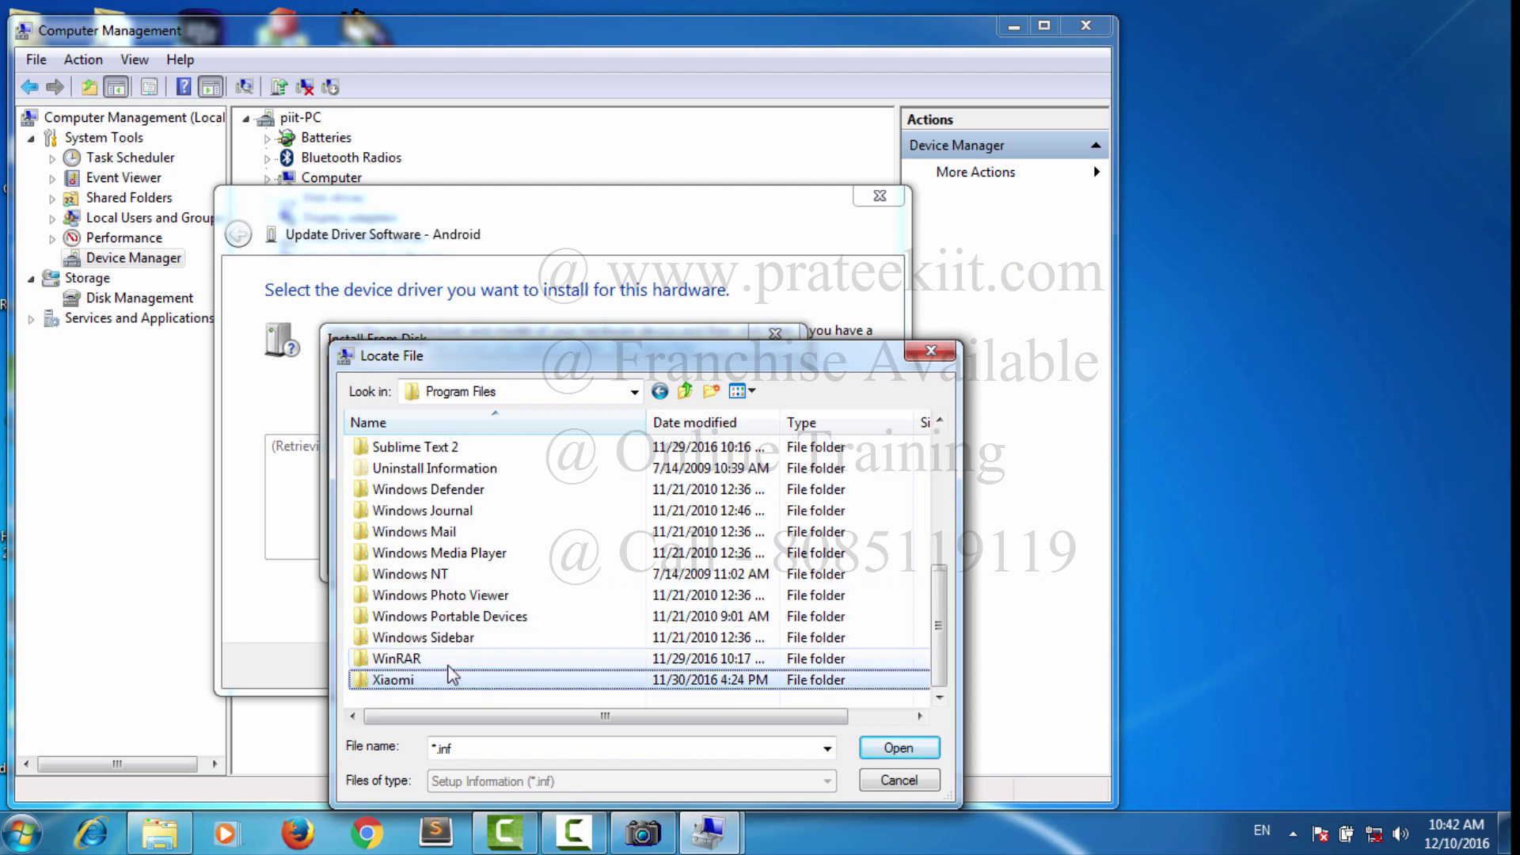
double_click(394, 680)
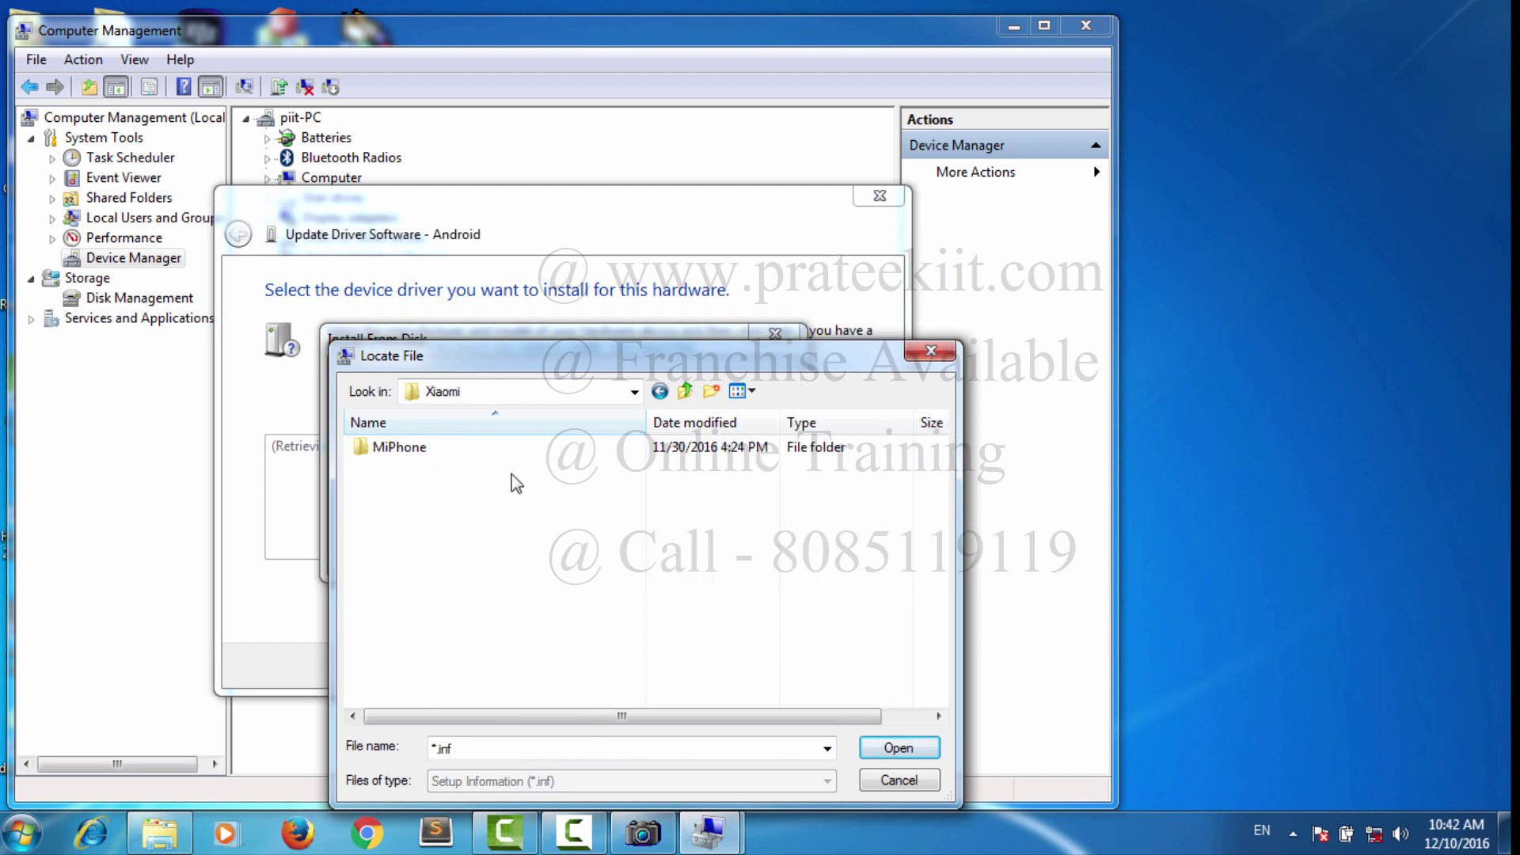
double_click(400, 448)
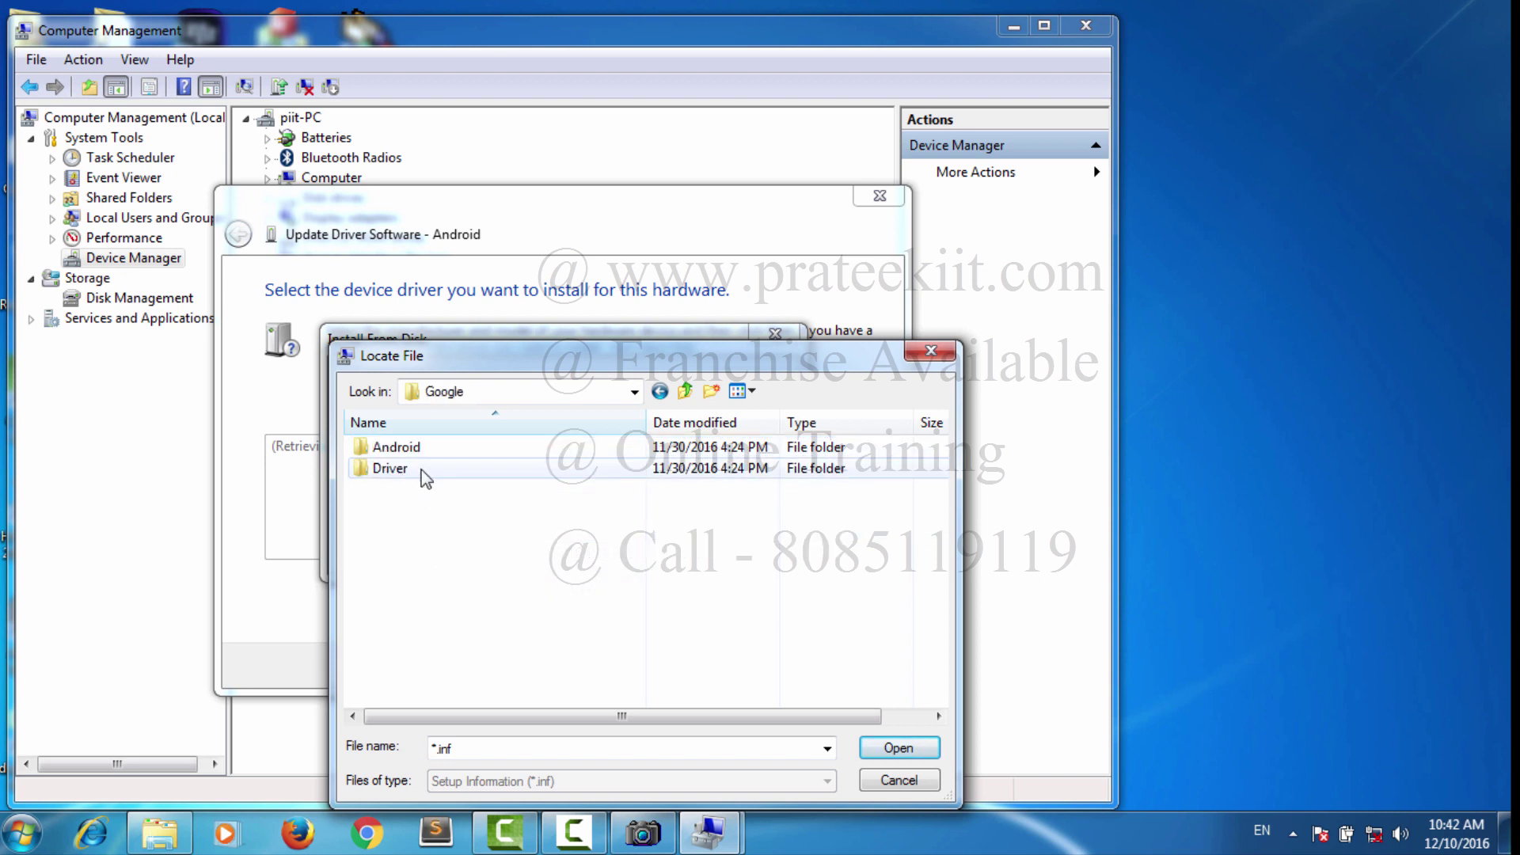
double_click(390, 469)
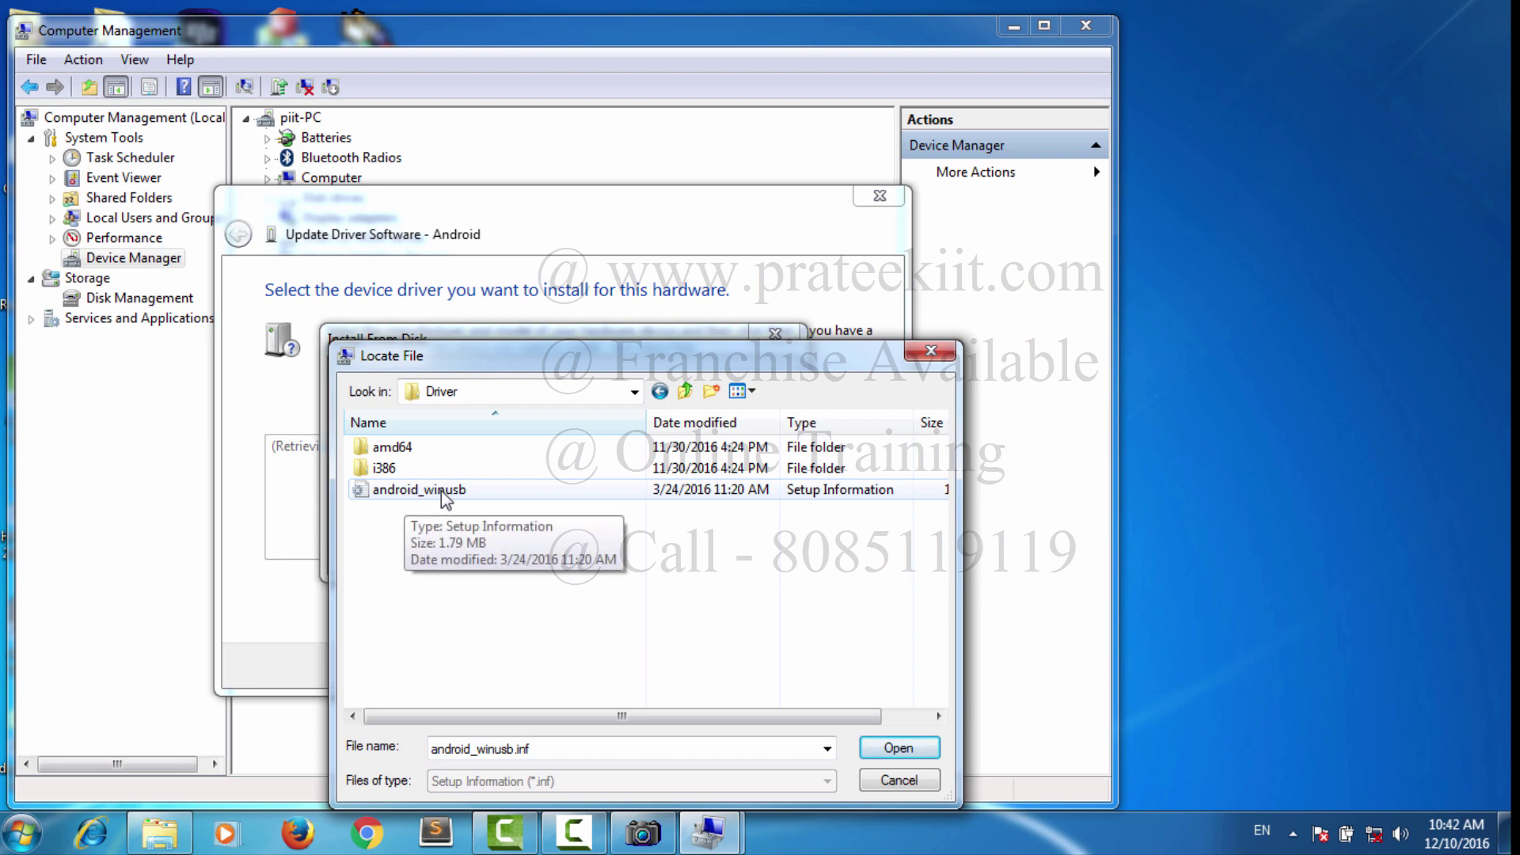
left_click(903, 752)
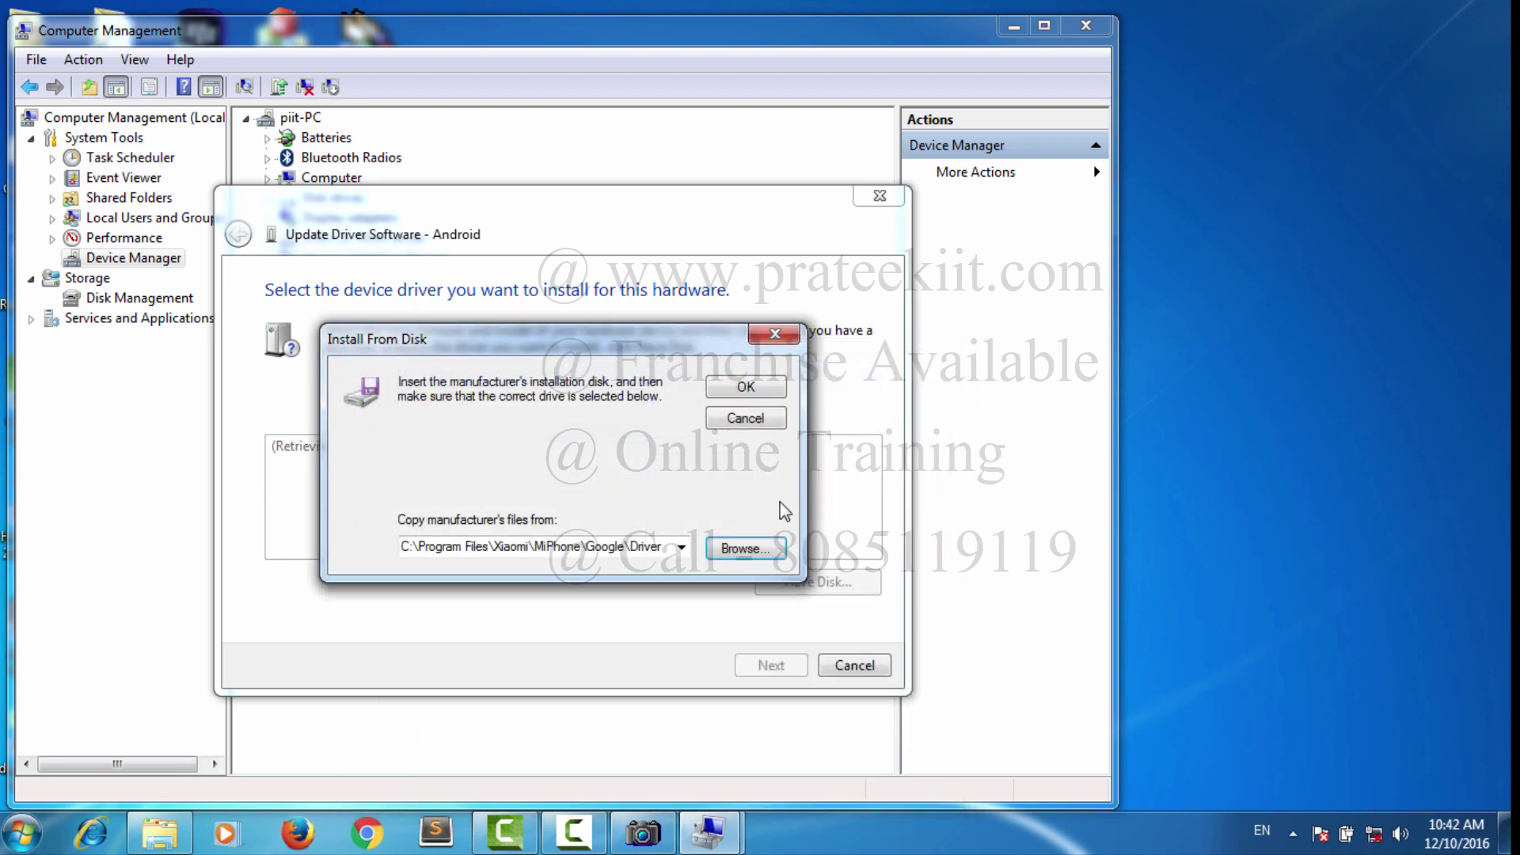
left_click(749, 390)
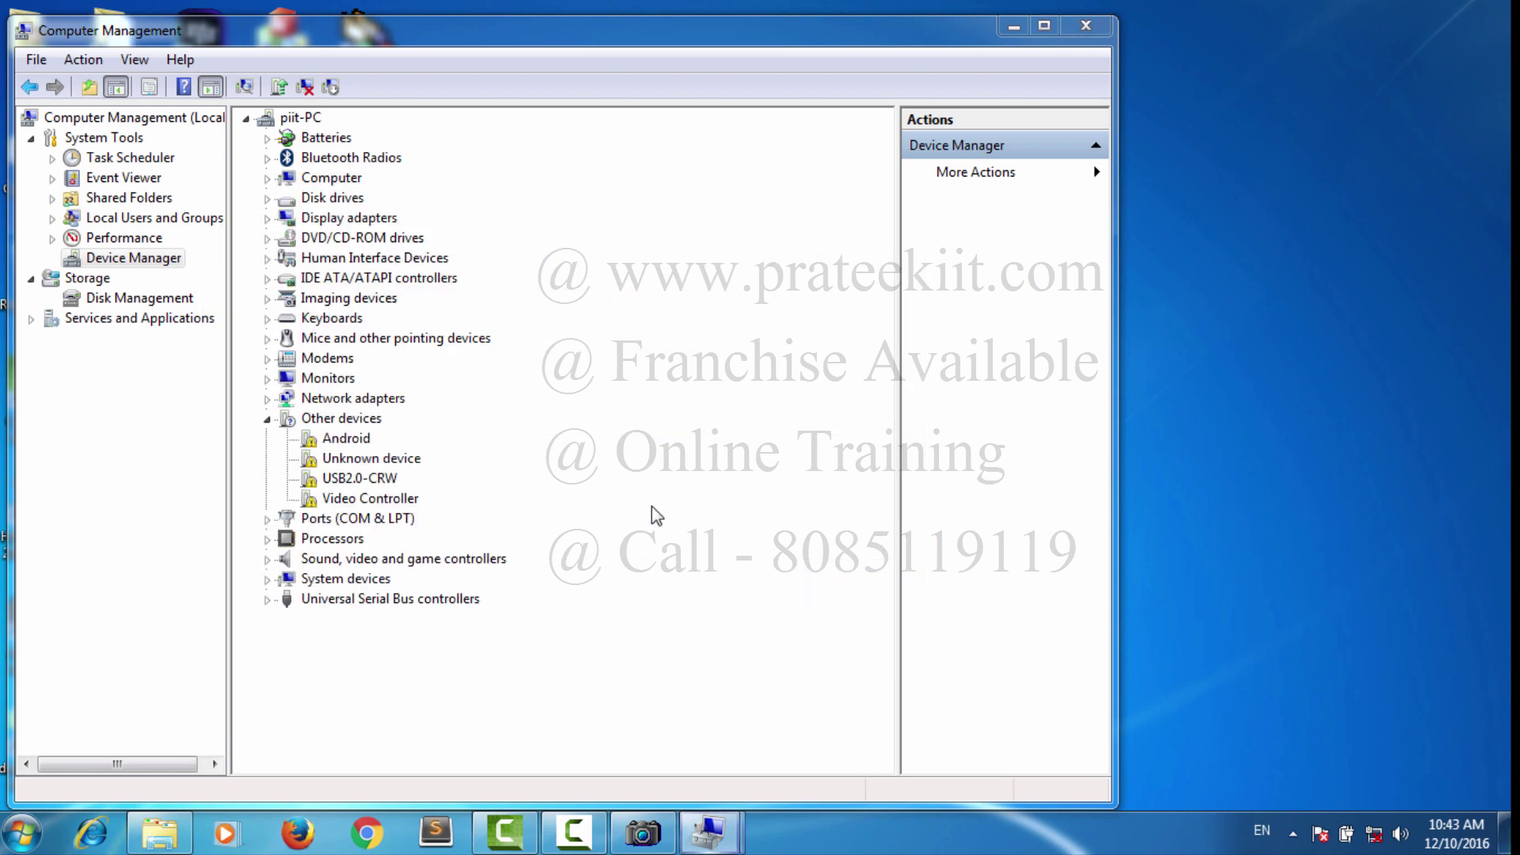
Step: Return to the driver update wizard, install the Android Bootloader Interface model despite the compatibility warning, and close the wizard
left_click(709, 831)
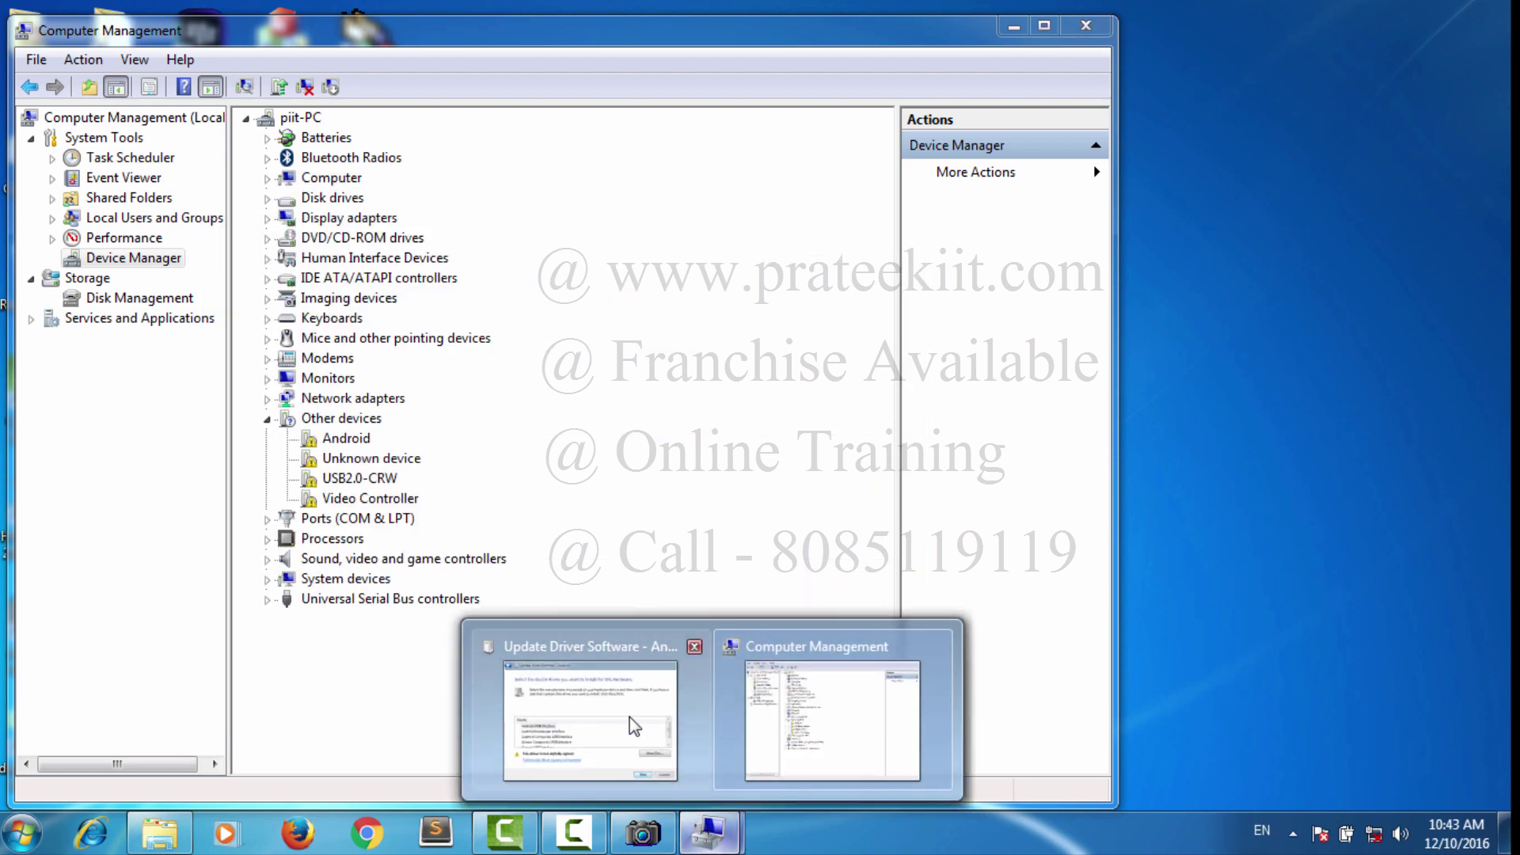
left_click(633, 720)
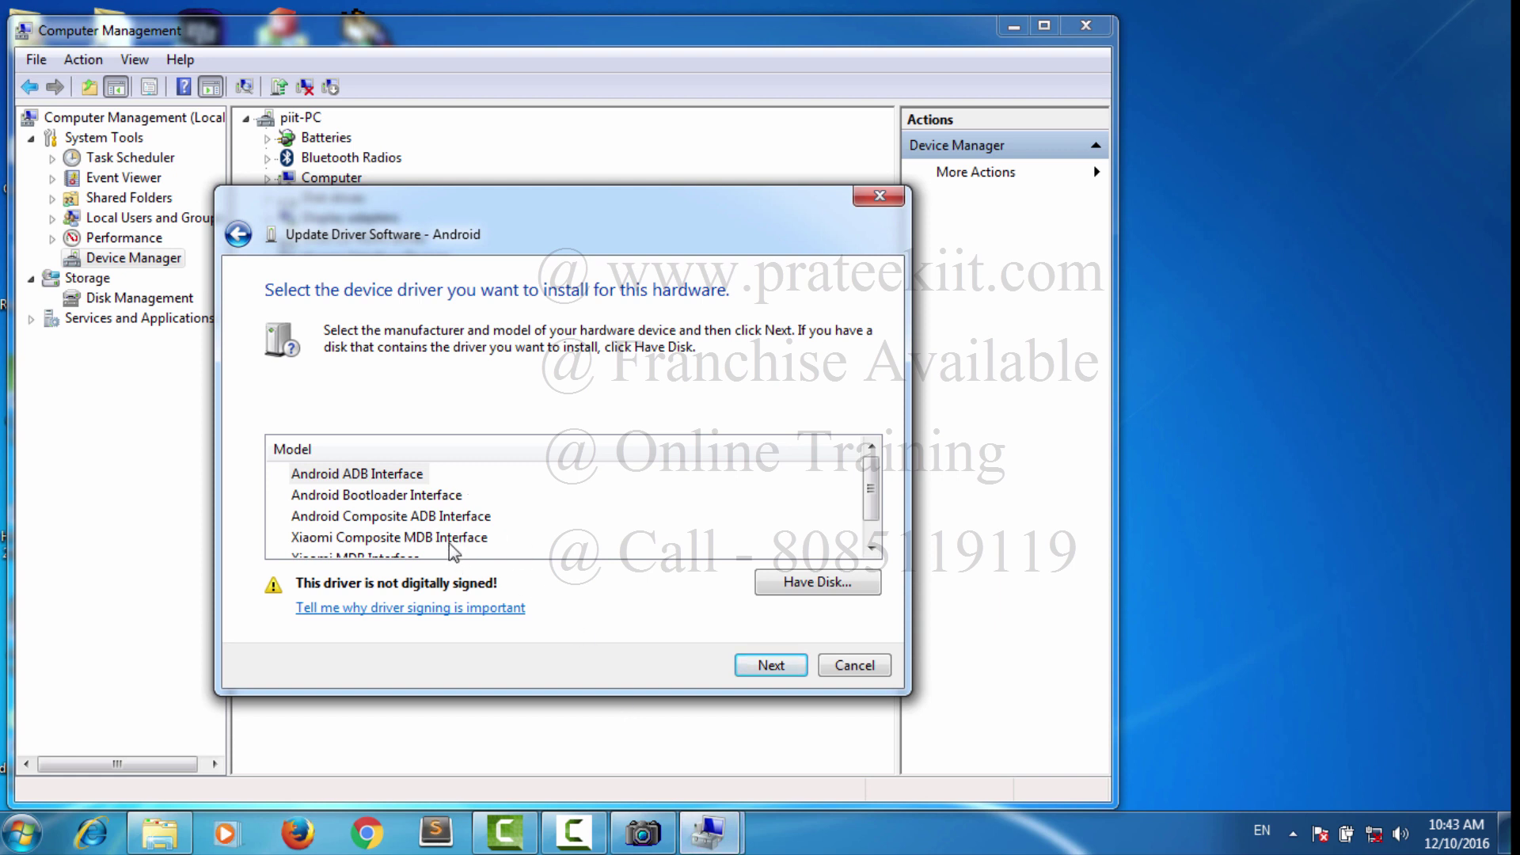
left_click(354, 499)
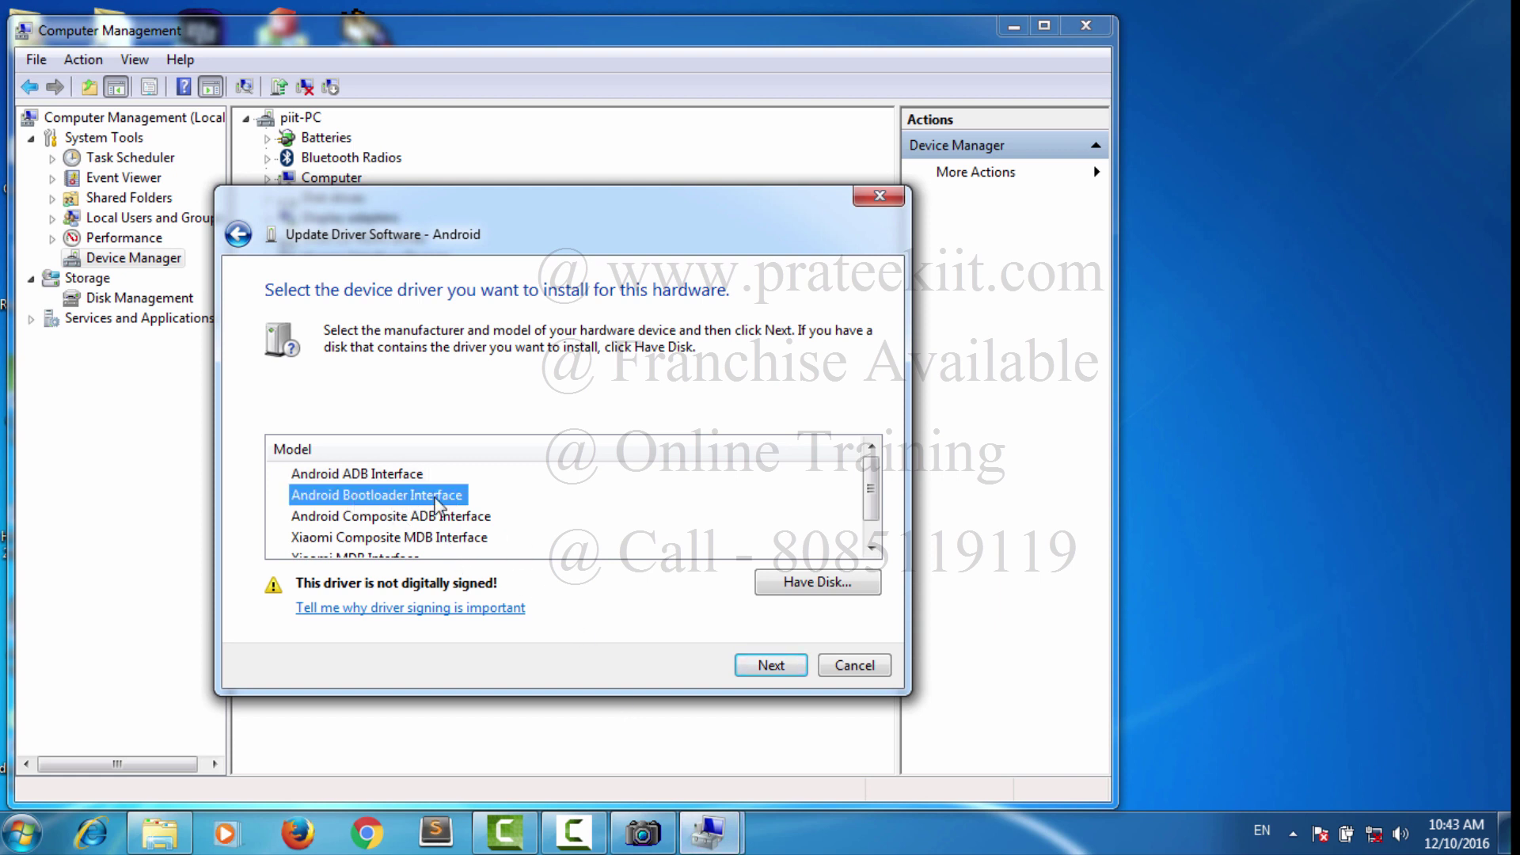
left_click(771, 666)
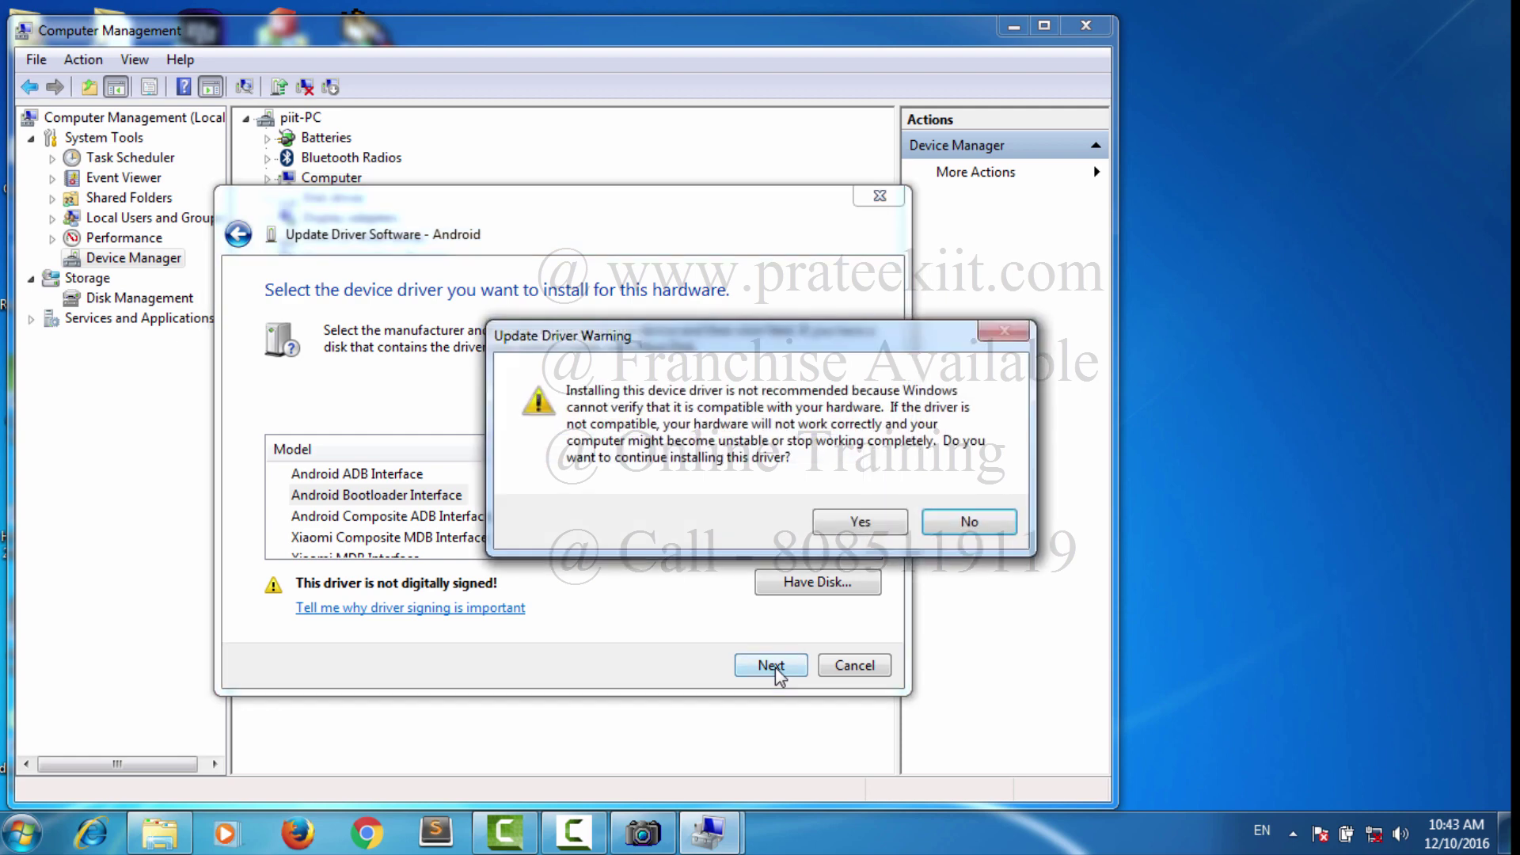
left_click(857, 523)
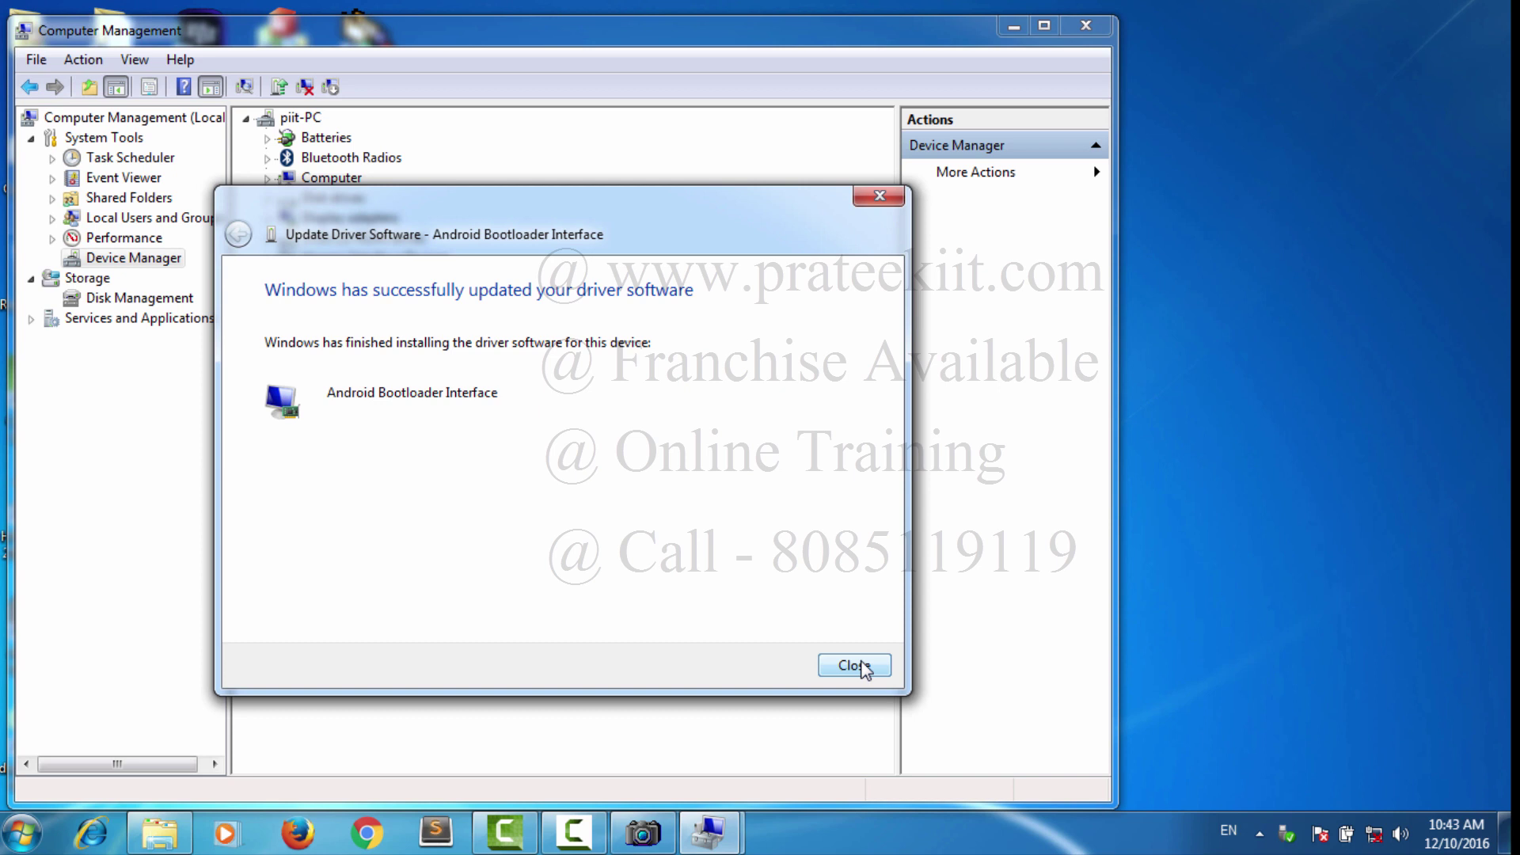
left_click(863, 668)
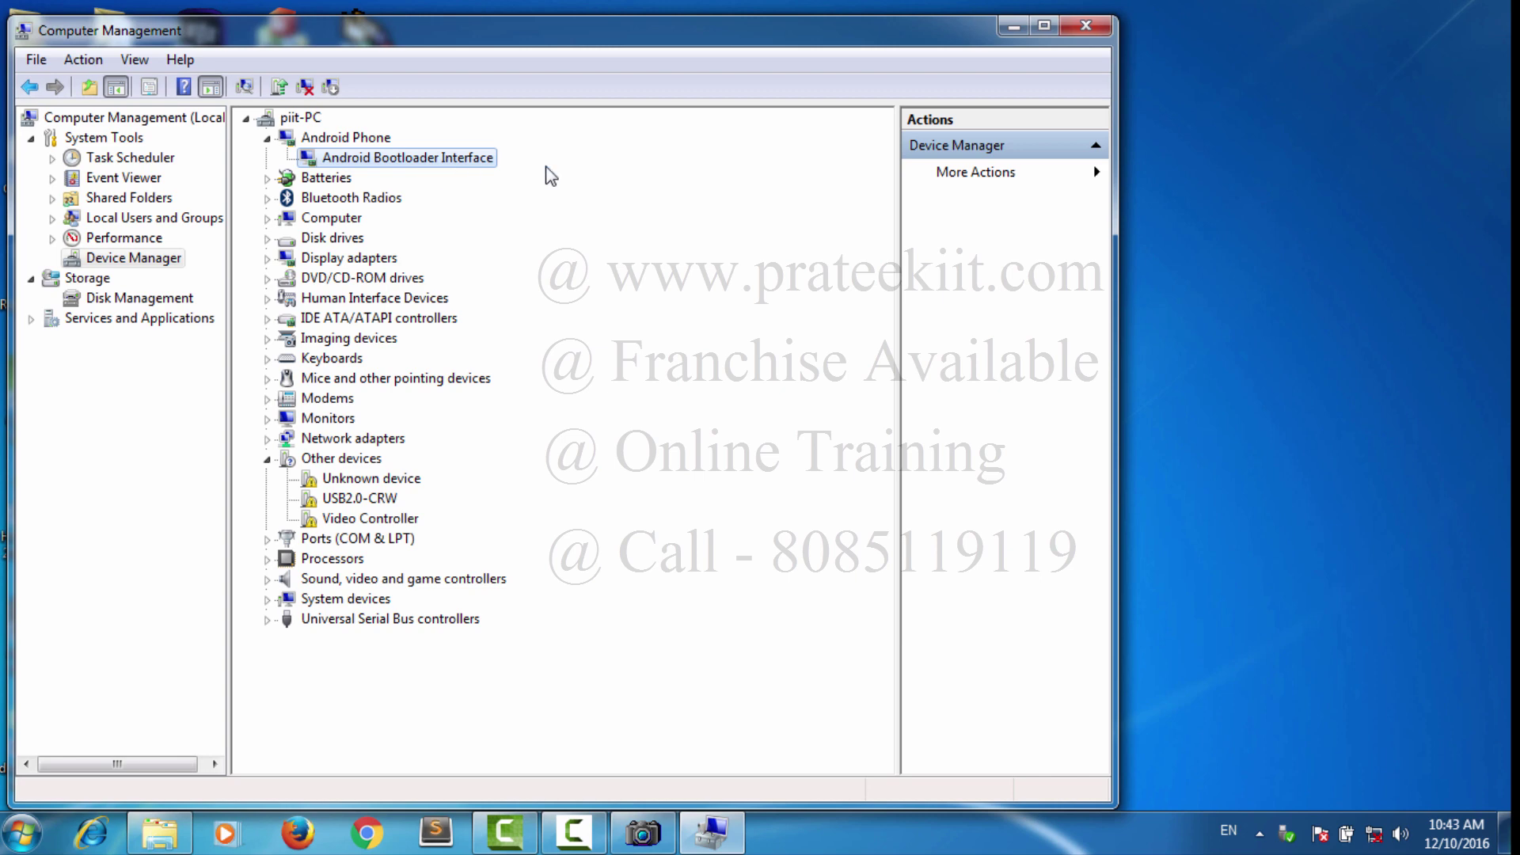
Step: Minimize Computer Management and run the unlock batch file from the cm js folder inside yu5010a through to its end
left_click(1020, 24)
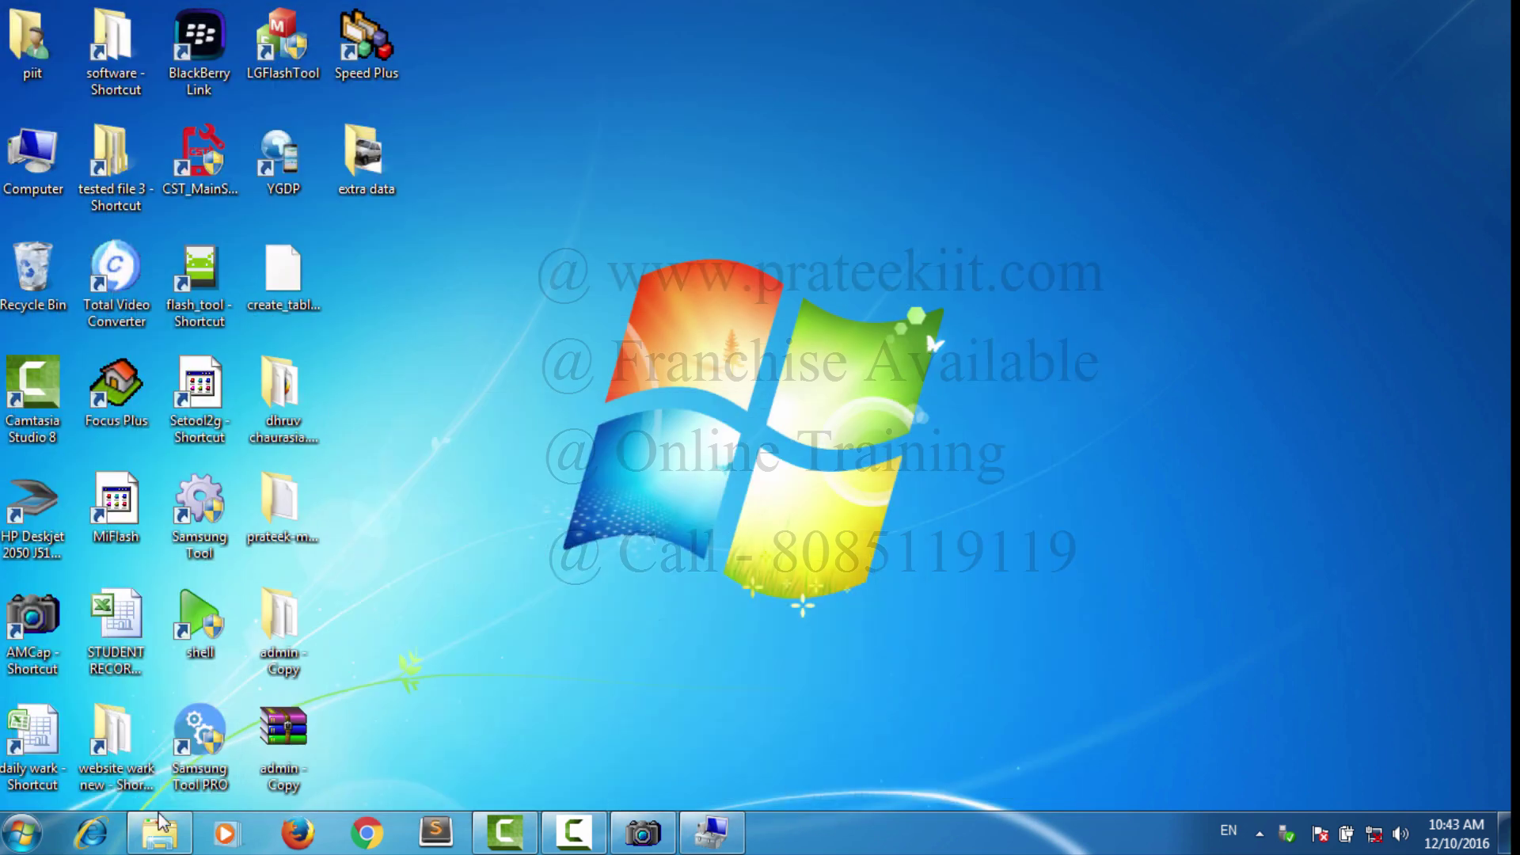
left_click(161, 839)
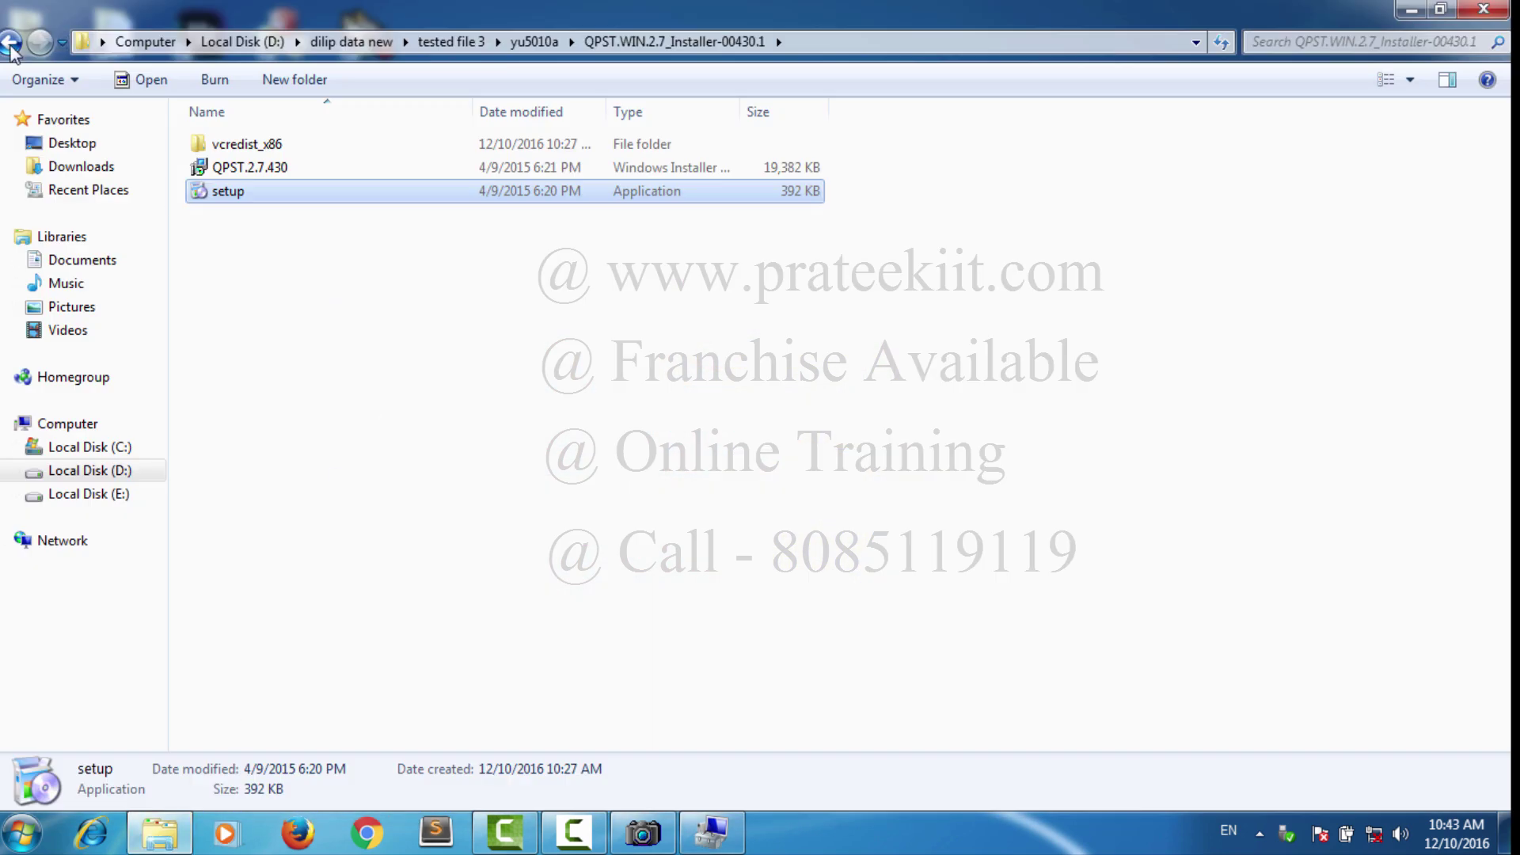
left_click(21, 54)
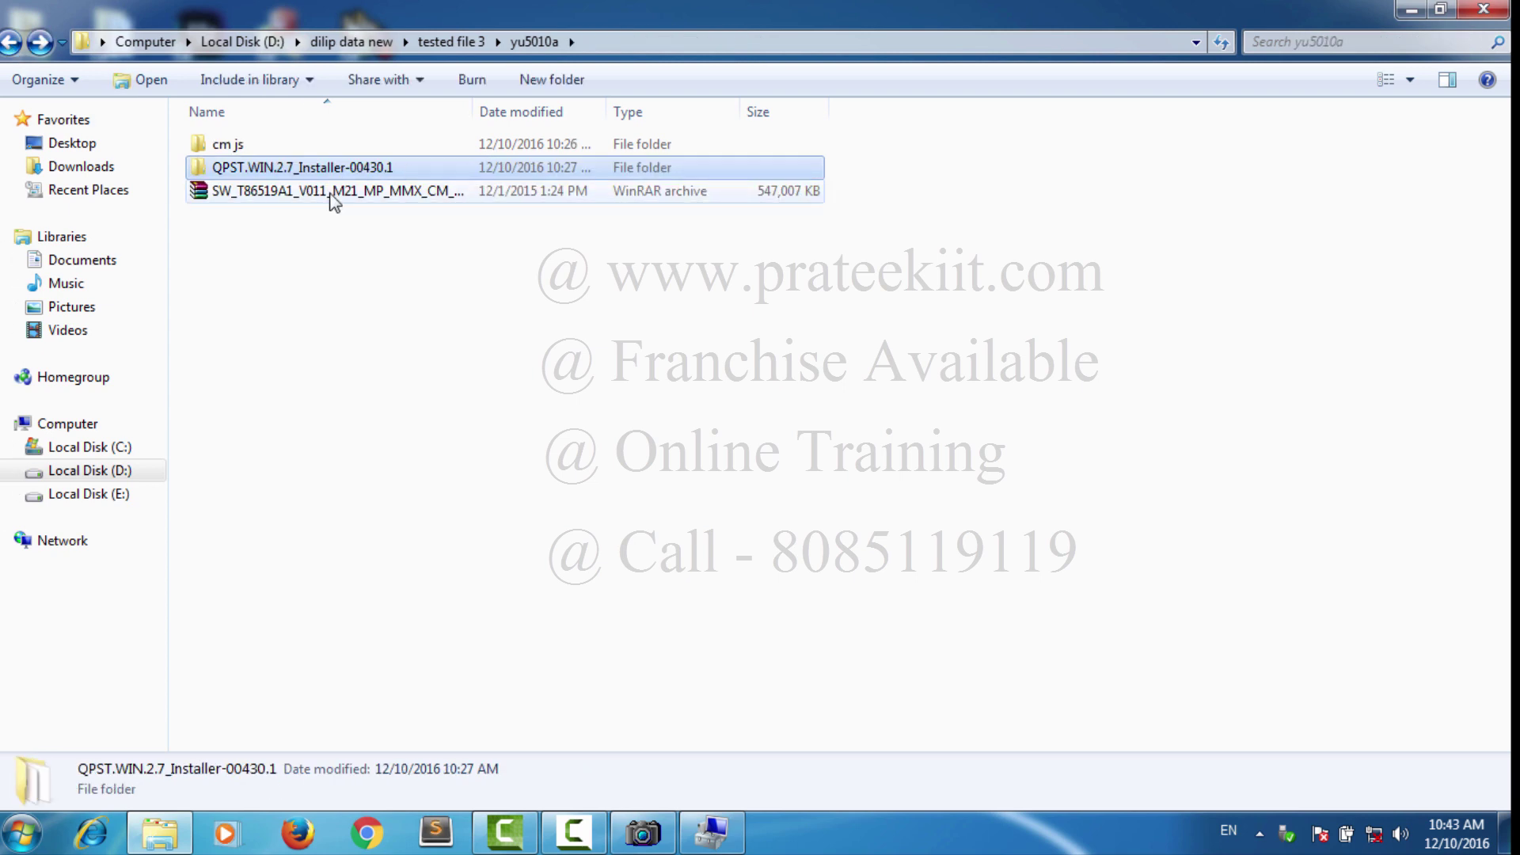
left_click(280, 192)
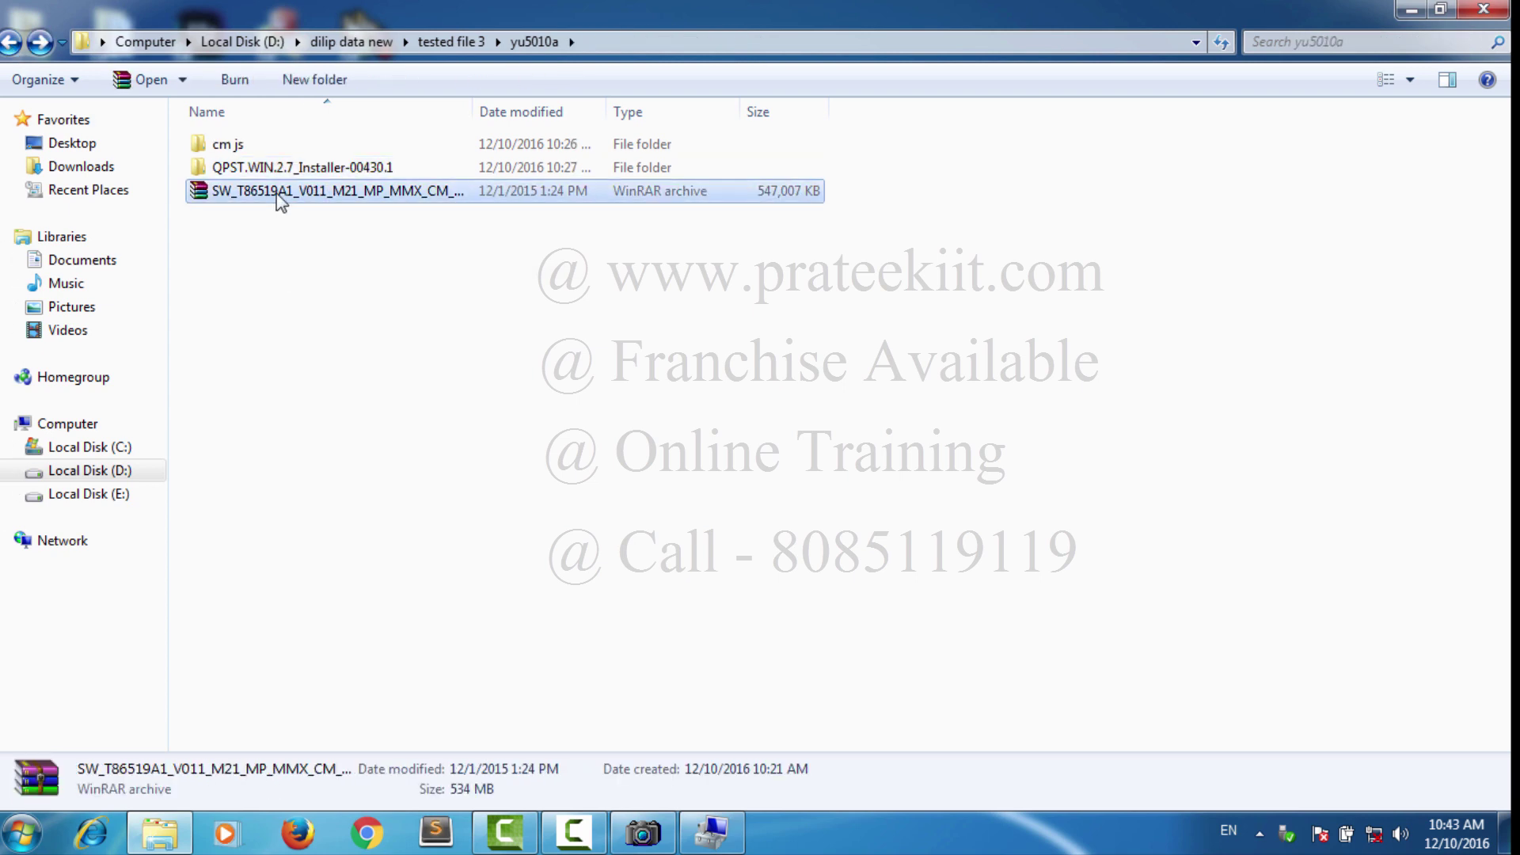
left_click(248, 148)
double_click(261, 152)
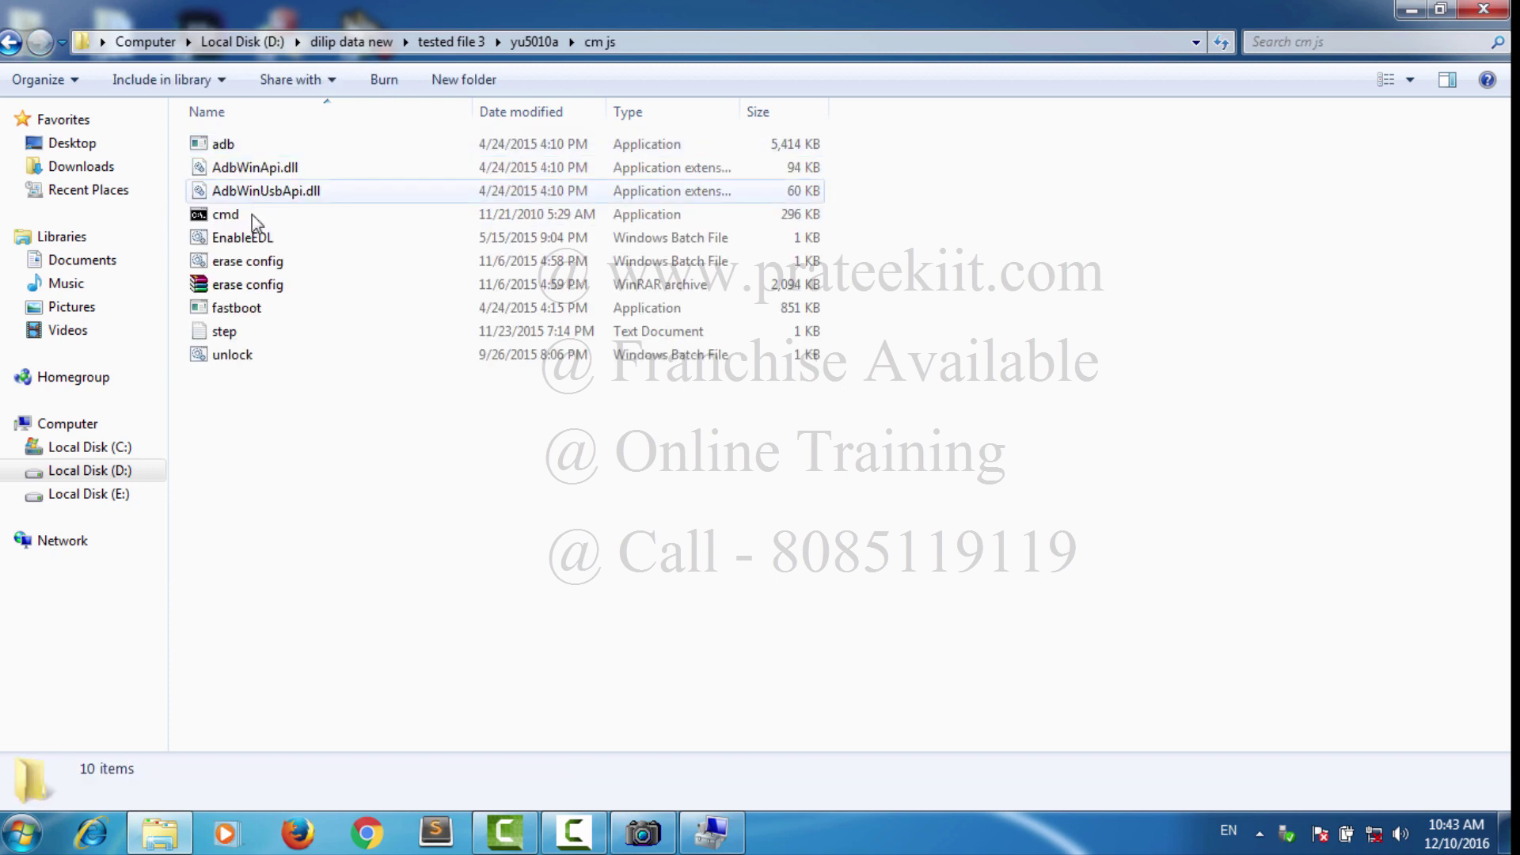
double_click(251, 357)
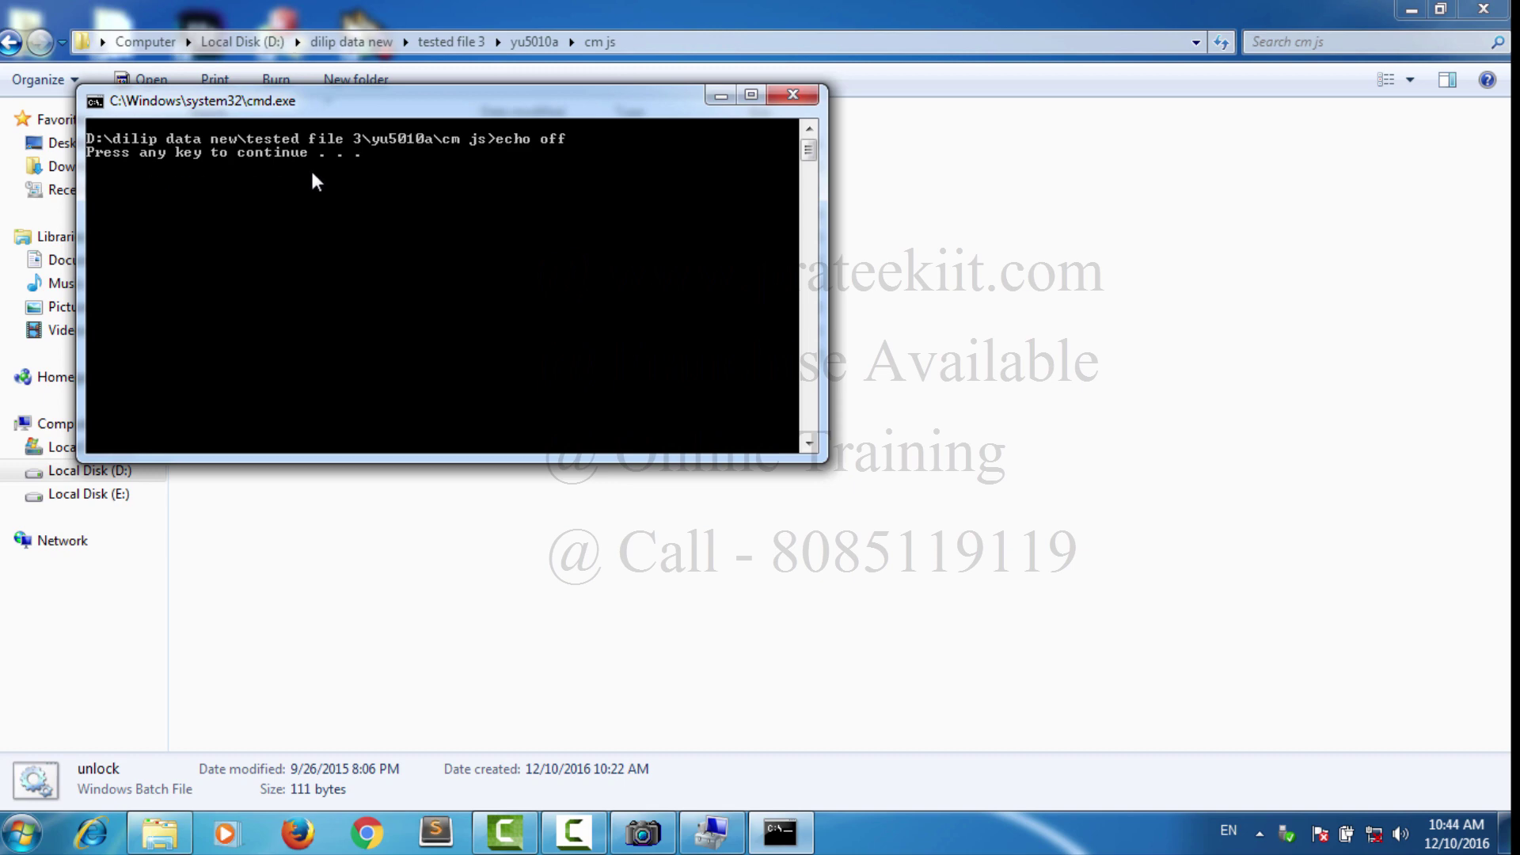
key("Return")
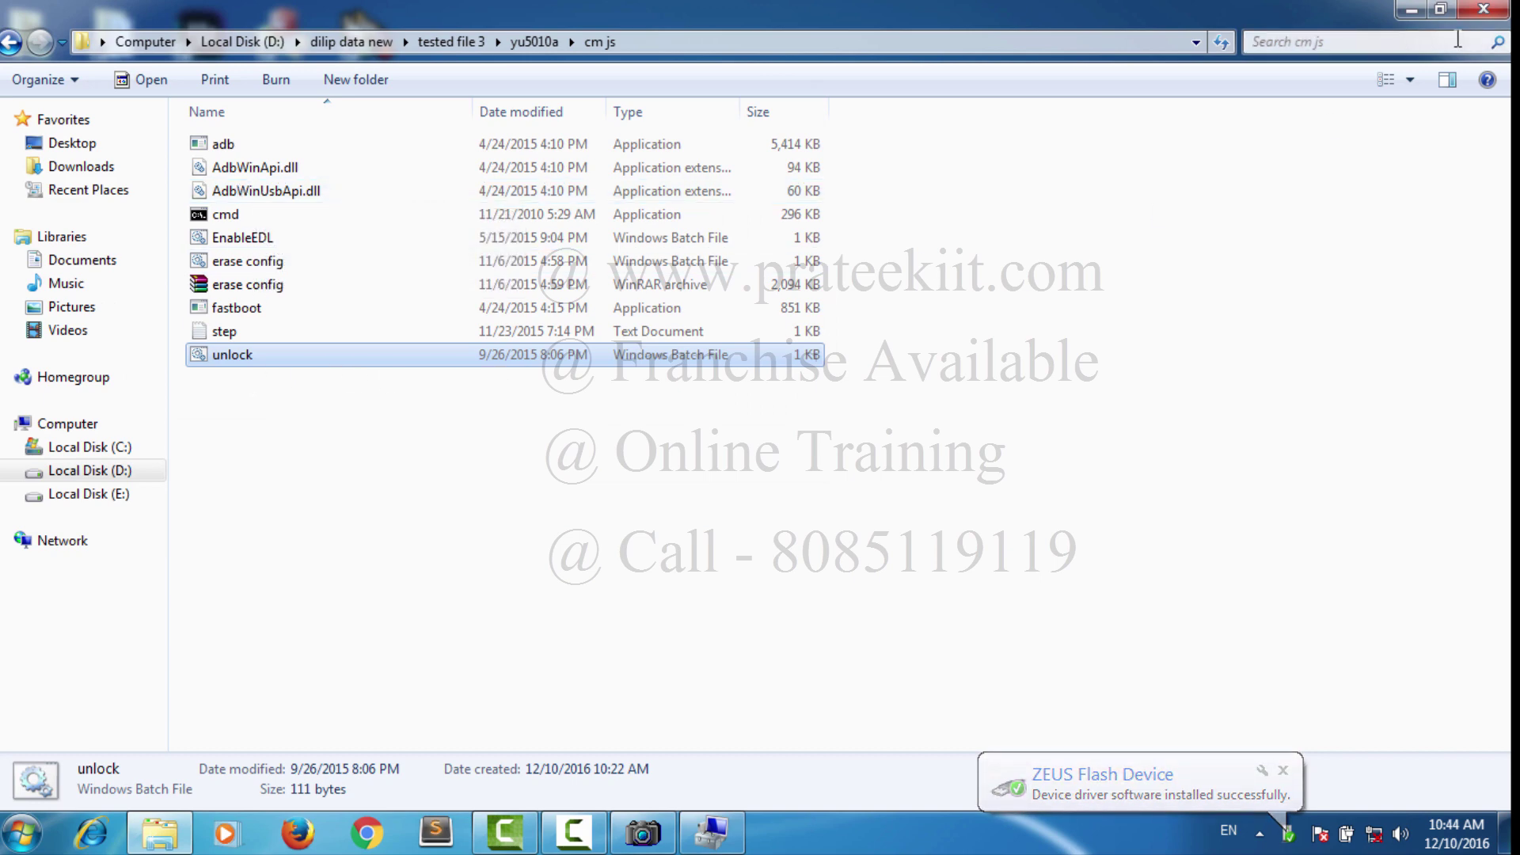
Step: In Device Manager, manually update the driver of ZEUS Flash Device under Universal Serial Bus controllers to Qualcomm HS-USB QDLoader 9008
left_click(1424, 20)
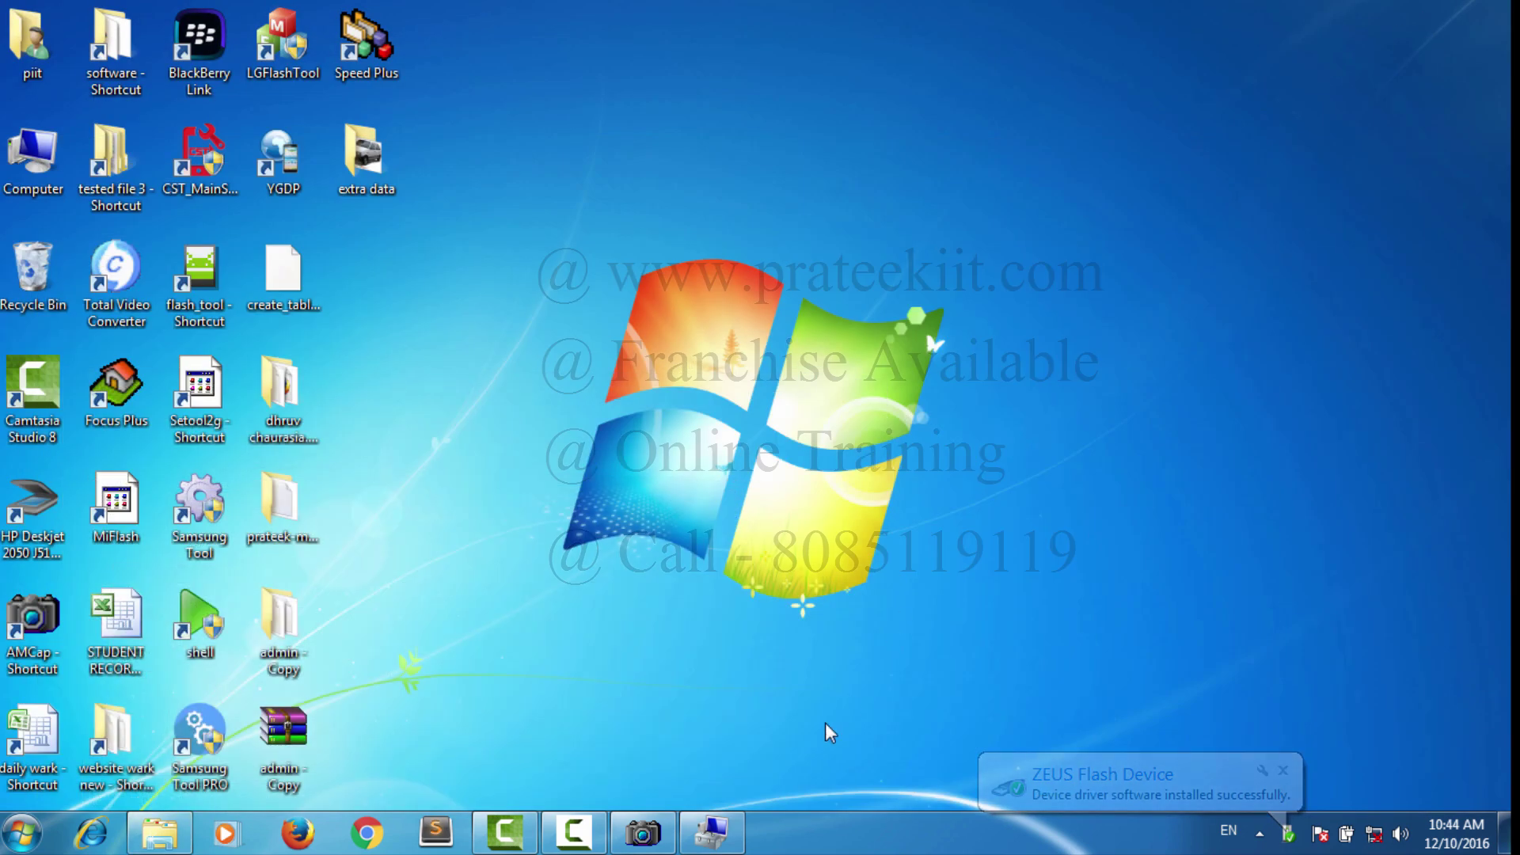
left_click(711, 832)
left_click(267, 580)
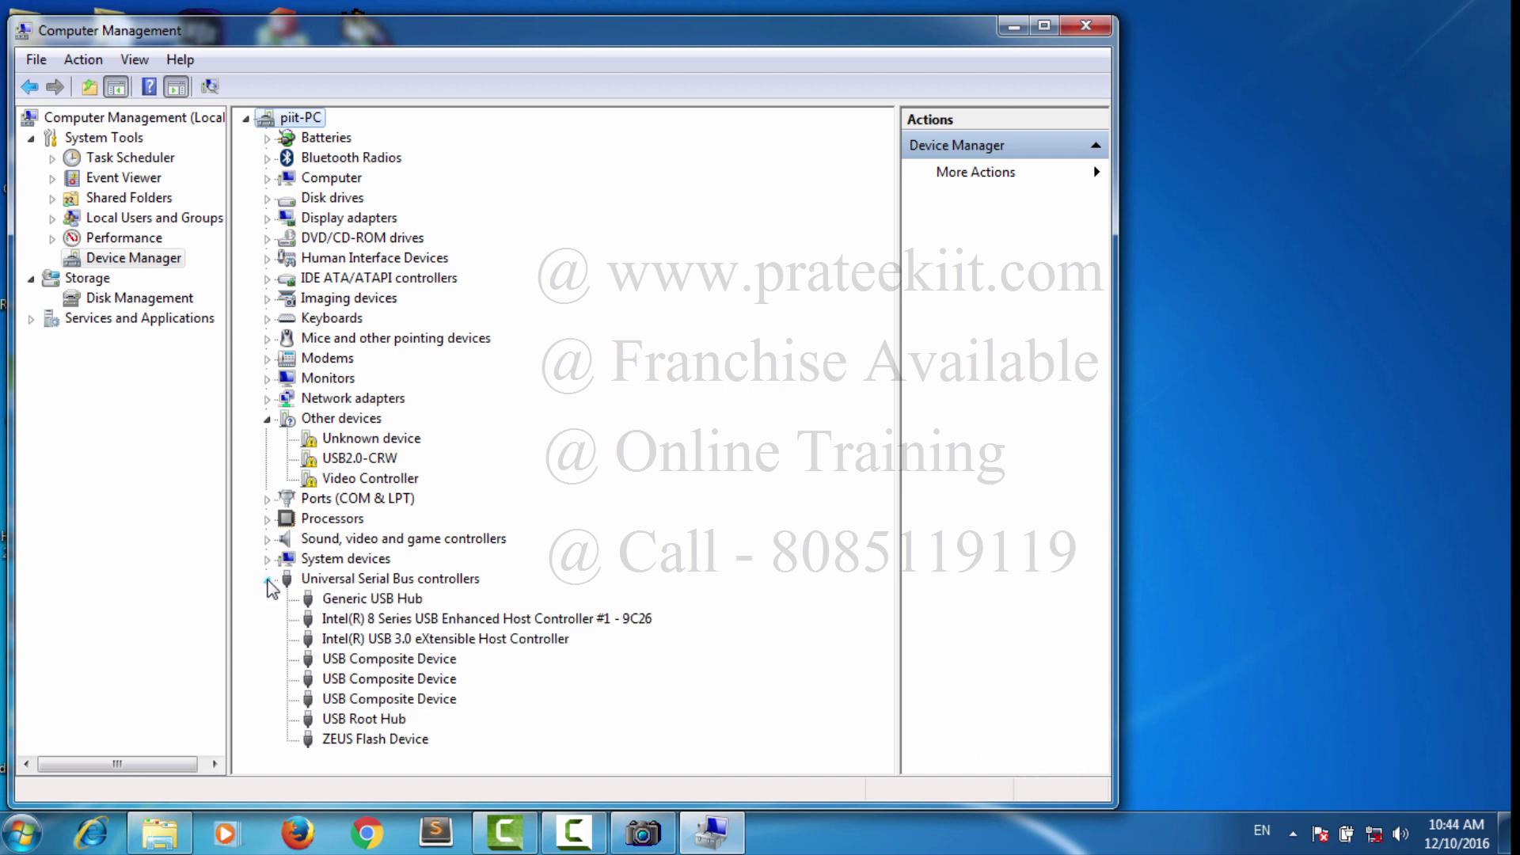
left_click(348, 740)
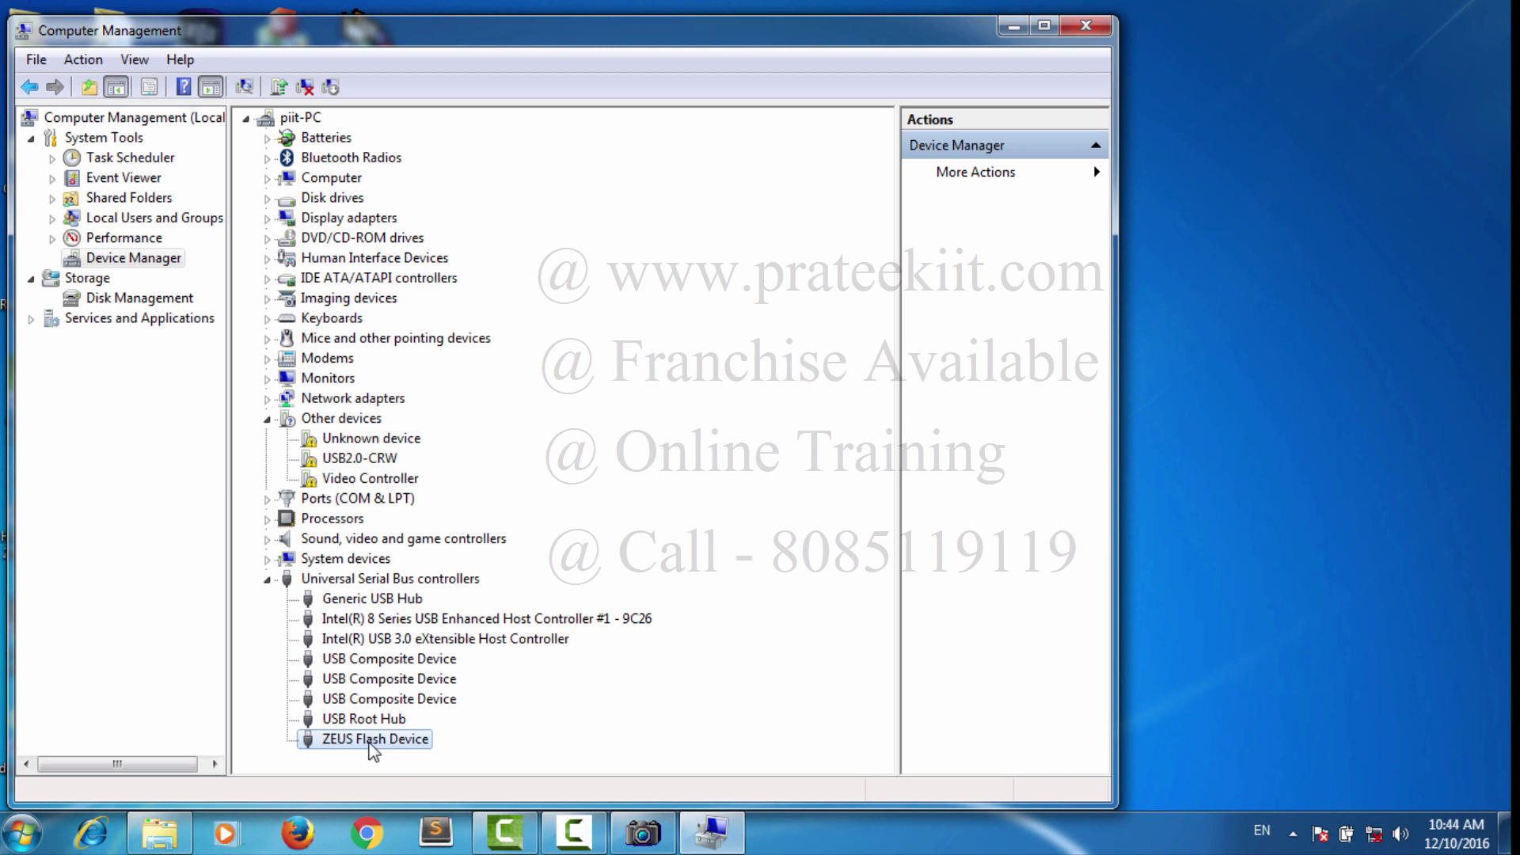
right_click(372, 744)
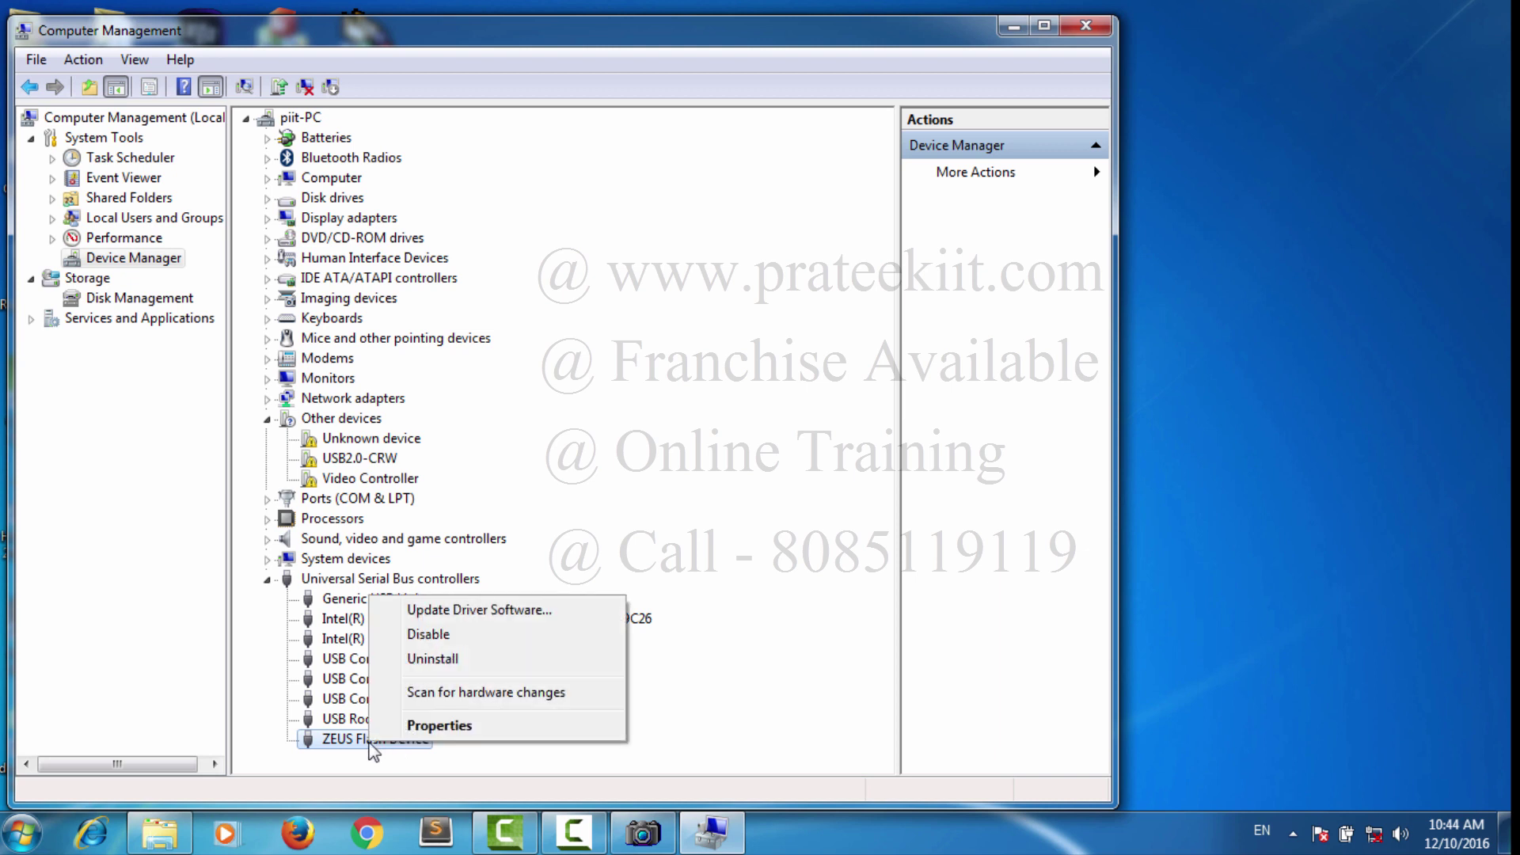
left_click(493, 610)
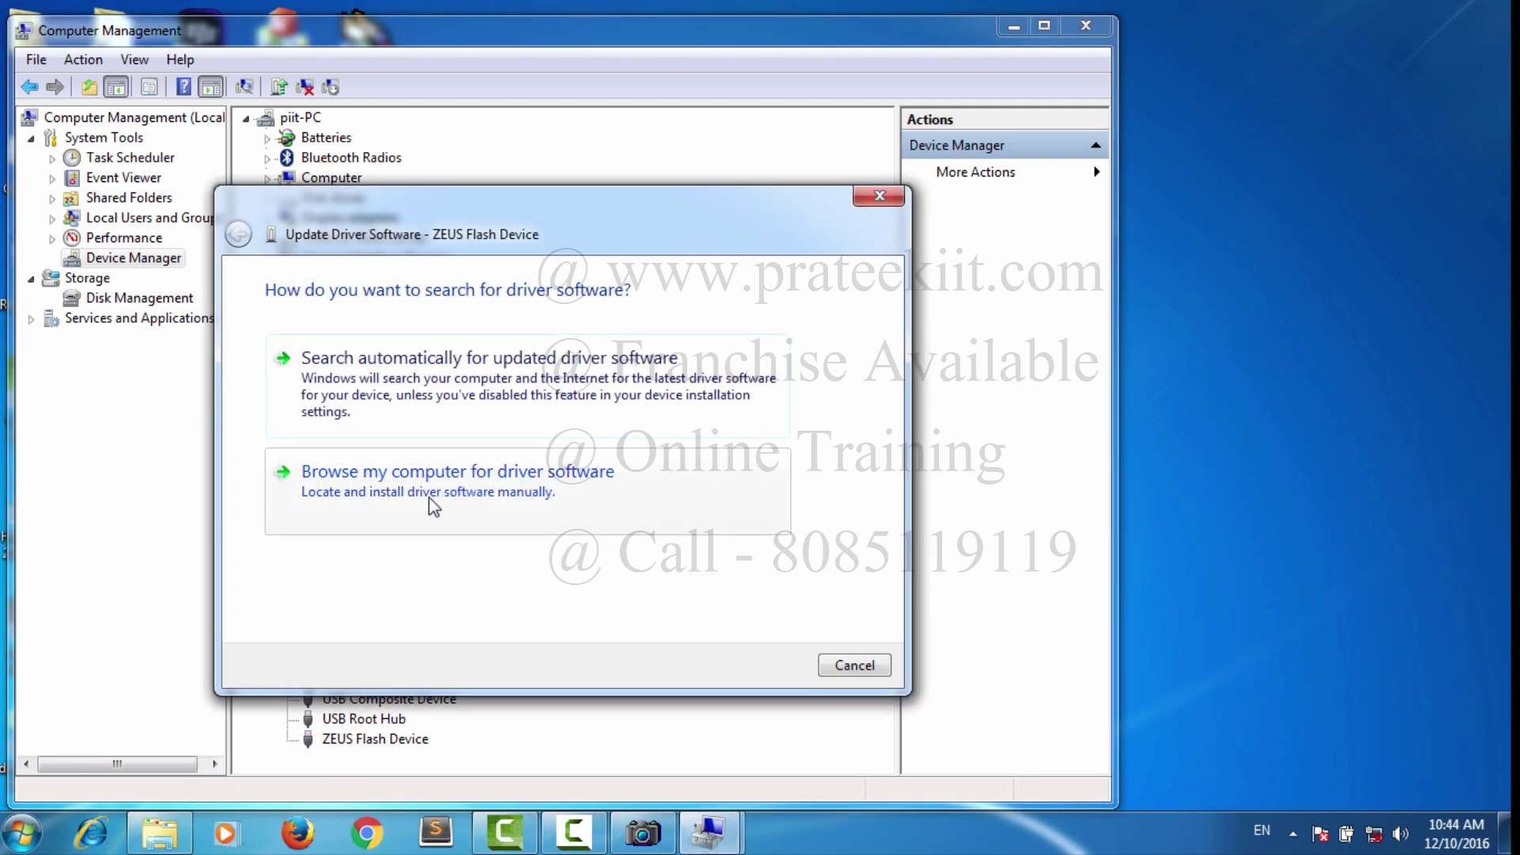
left_click(434, 500)
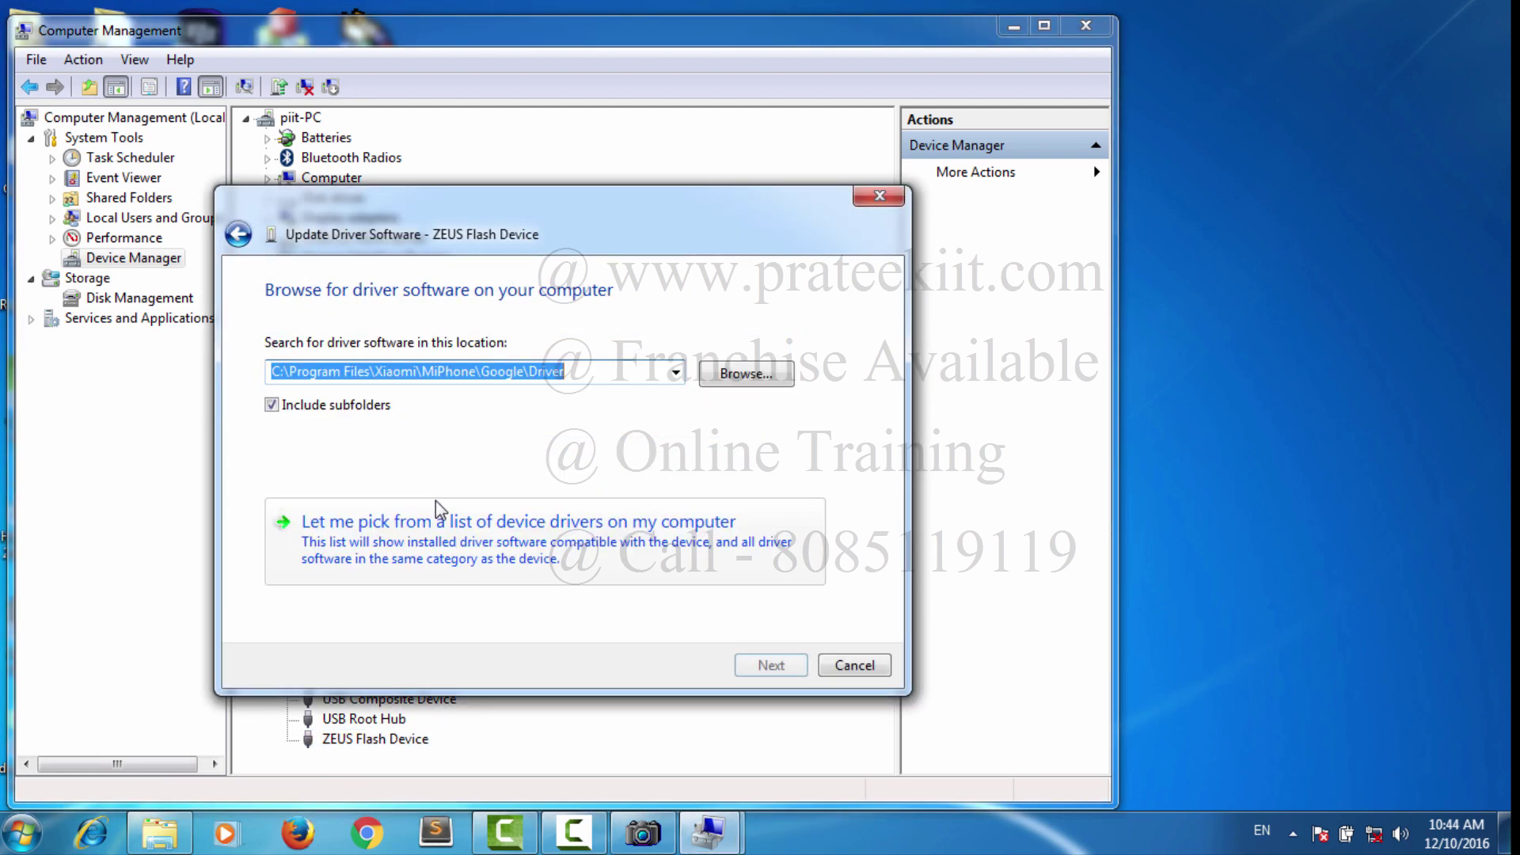
left_click(486, 548)
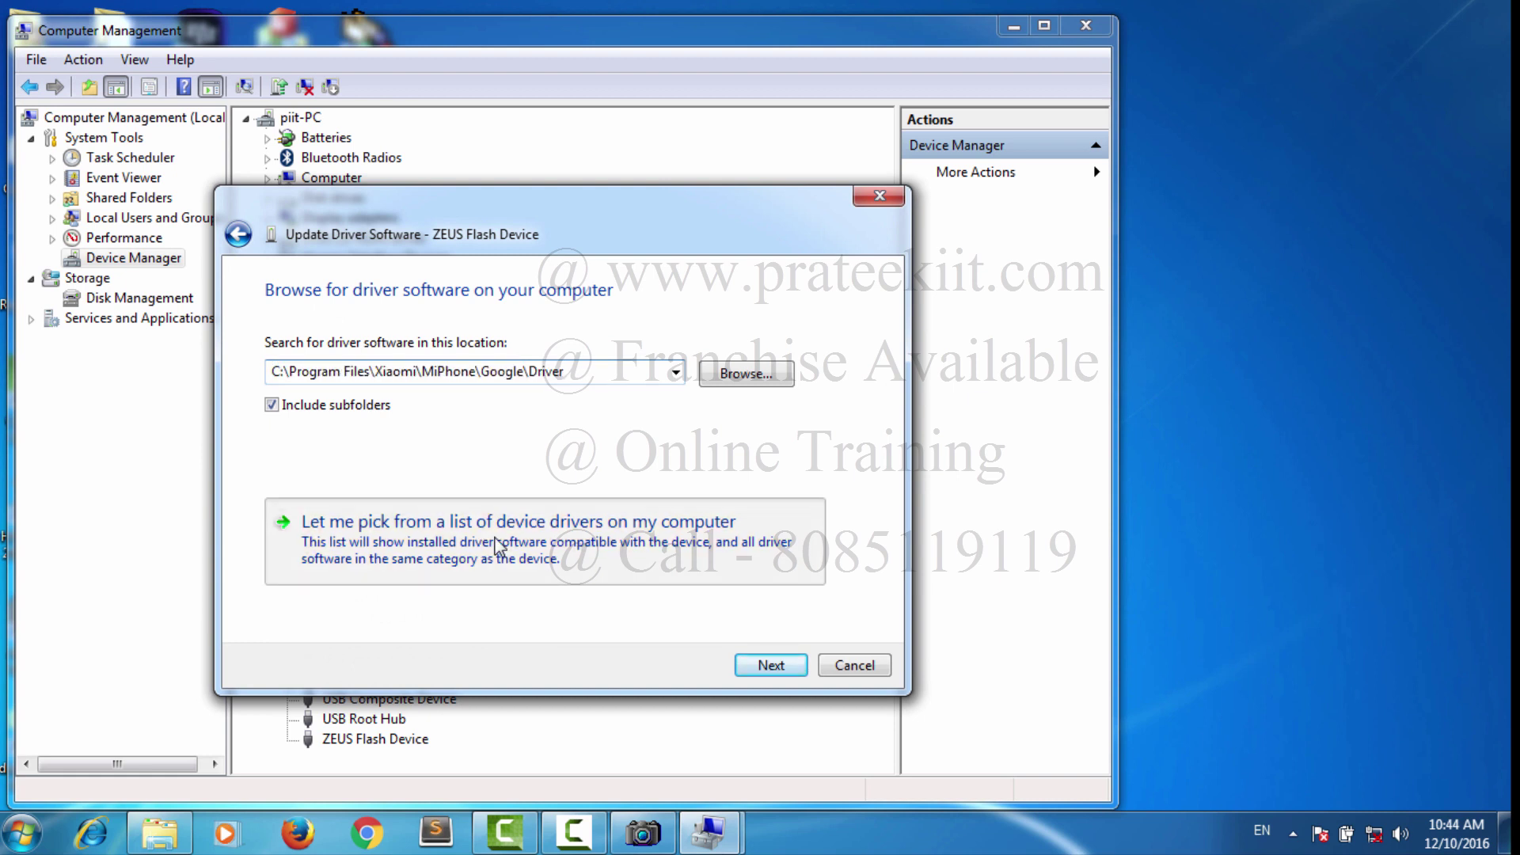
left_click(392, 483)
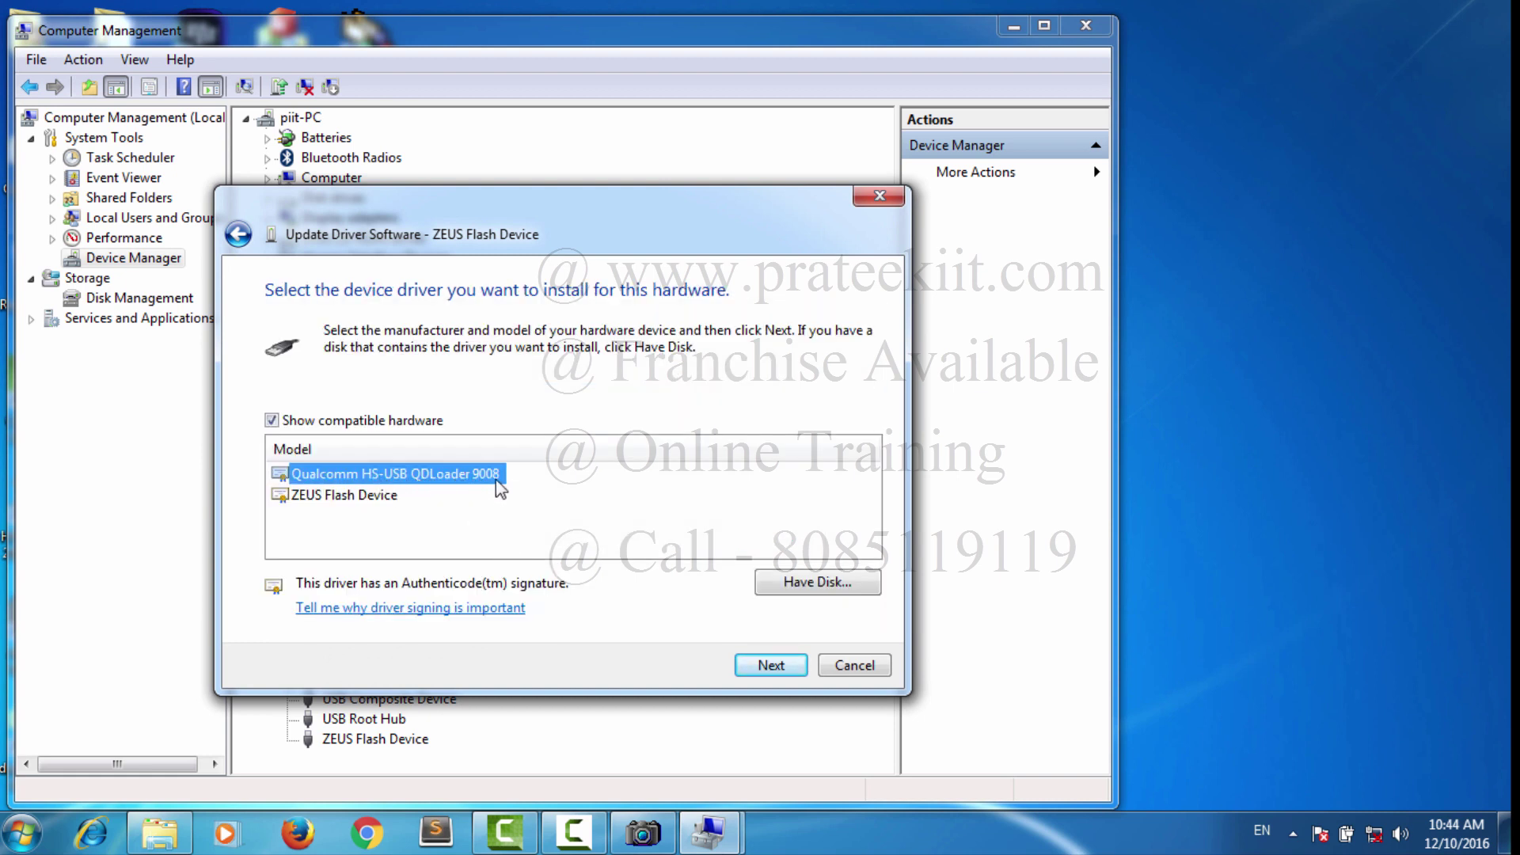
left_click(768, 666)
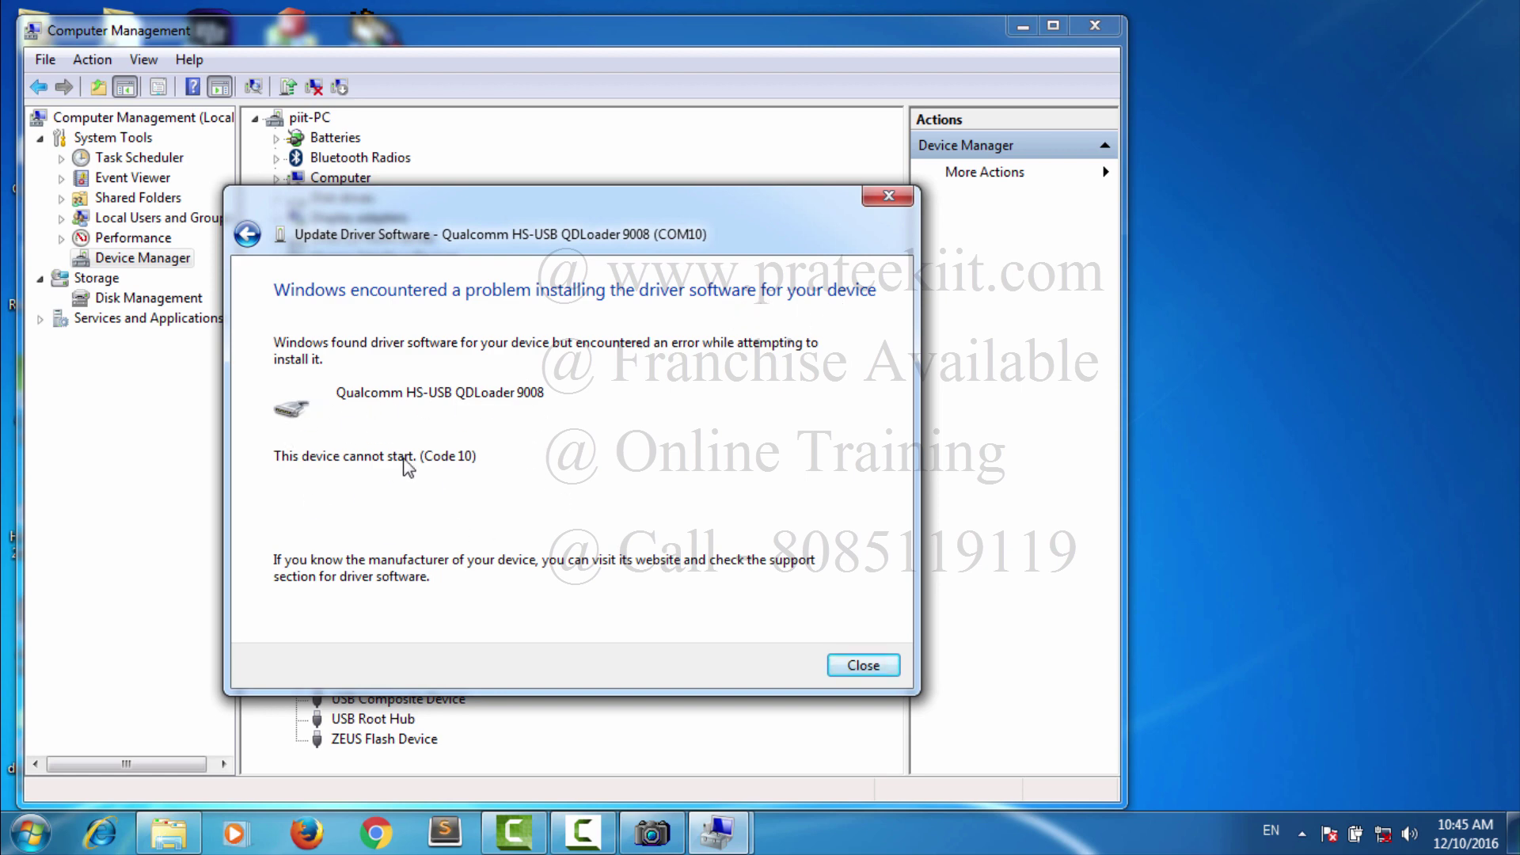
left_click(856, 671)
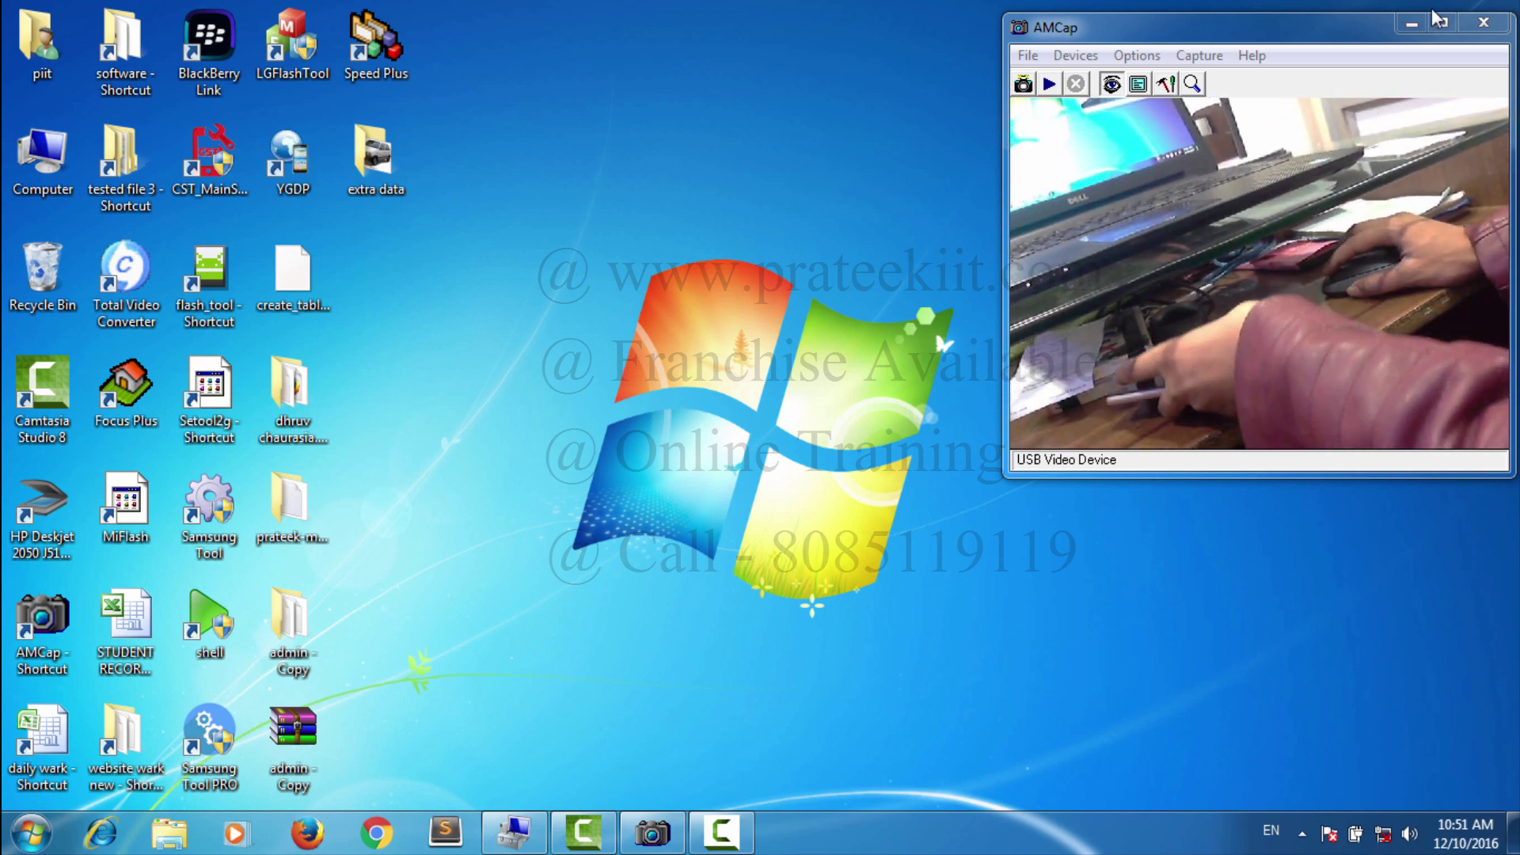
Step: Minimize the camera preview, check the Qualcomm HS-USB QDLoader 9008 port in Device Manager, then minimize it and refresh the desktop
left_click(1412, 24)
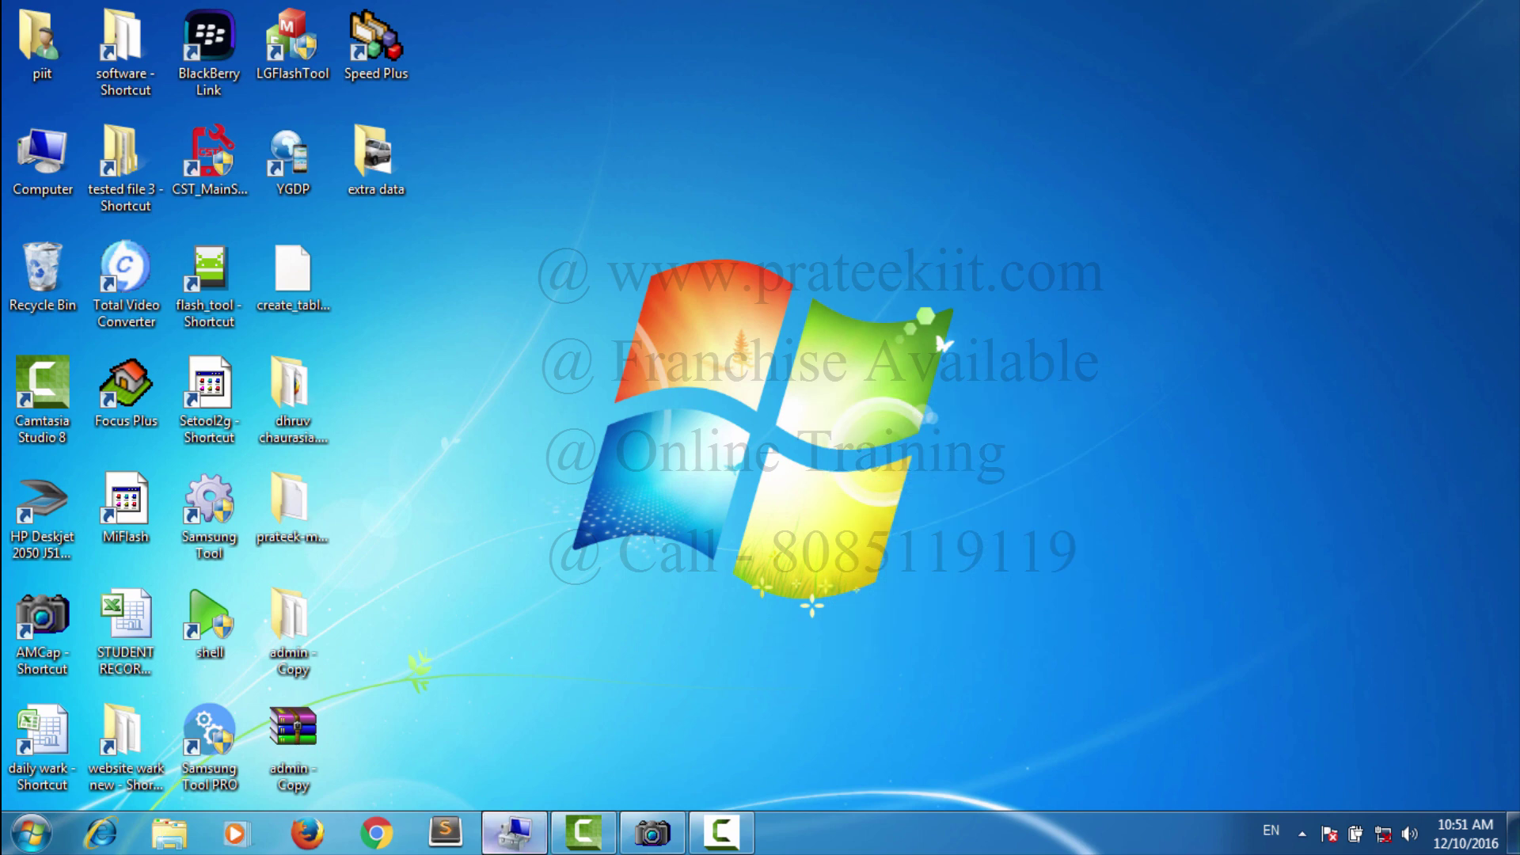
left_click(515, 832)
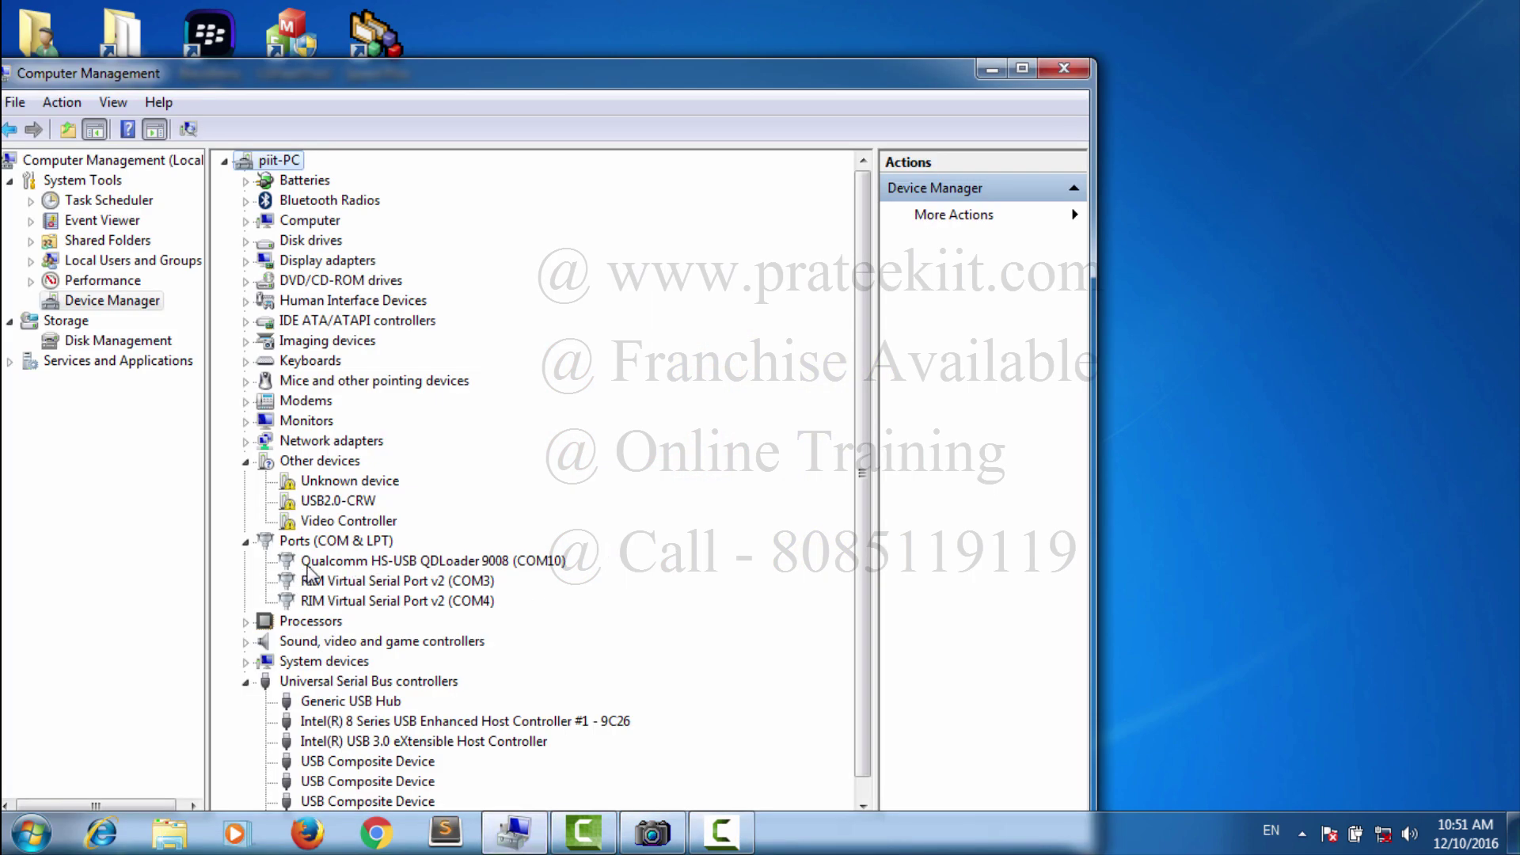
left_click(339, 564)
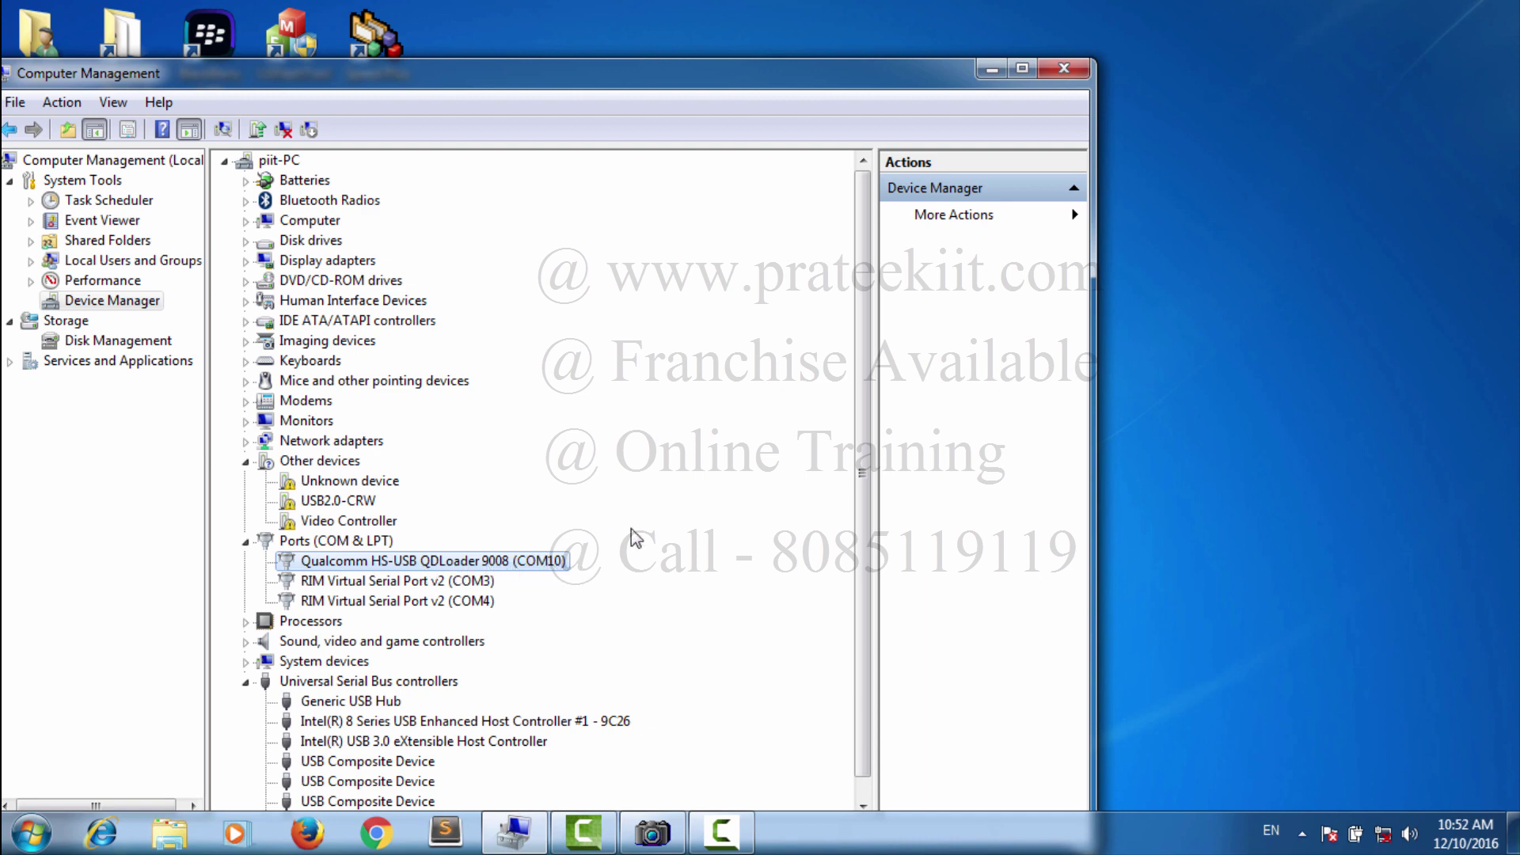
left_click(990, 69)
right_click(567, 298)
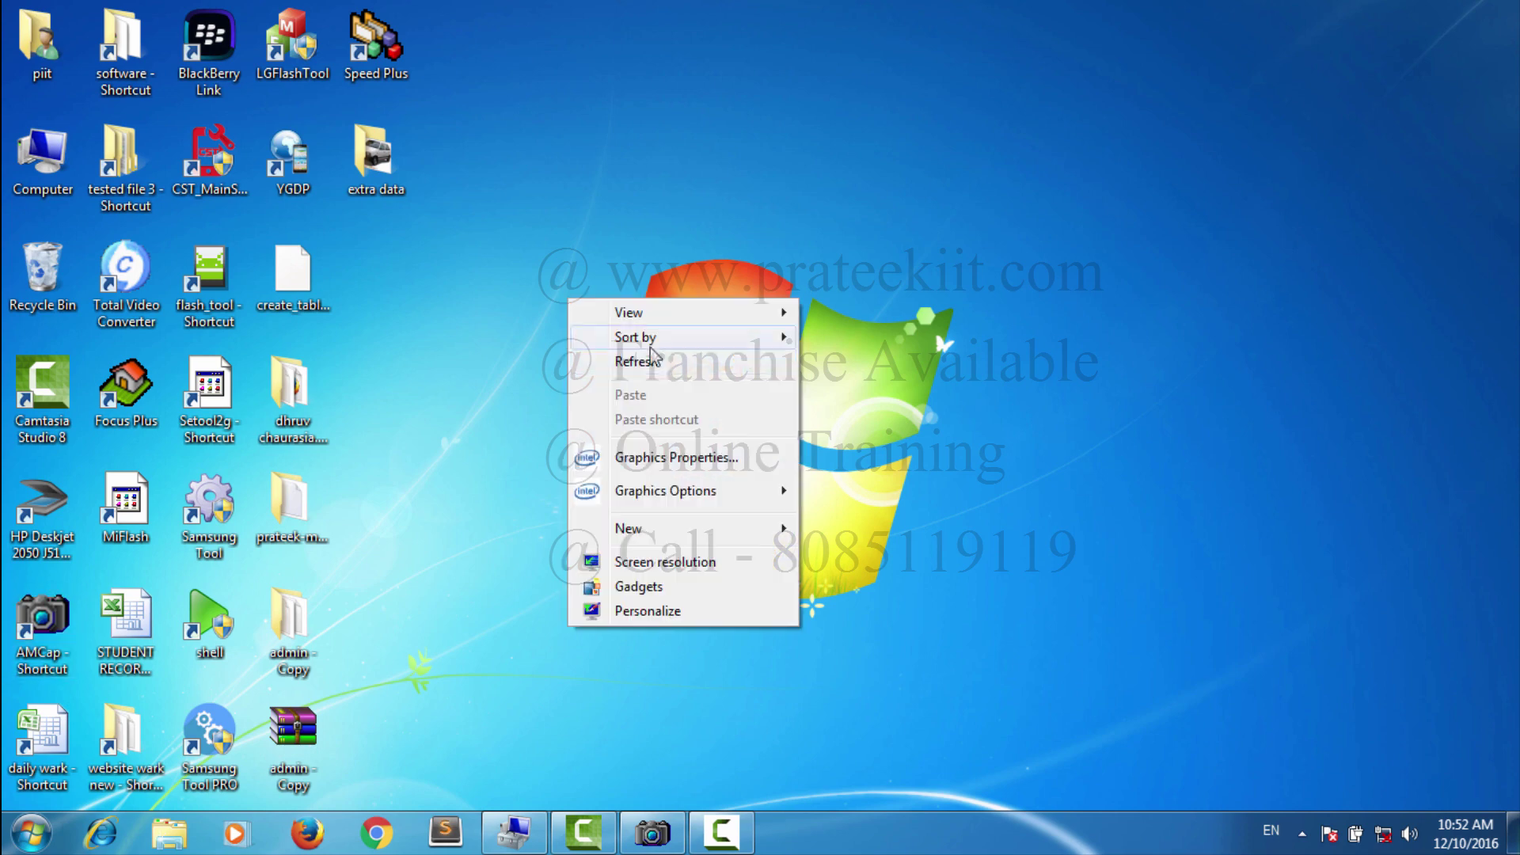
left_click(634, 360)
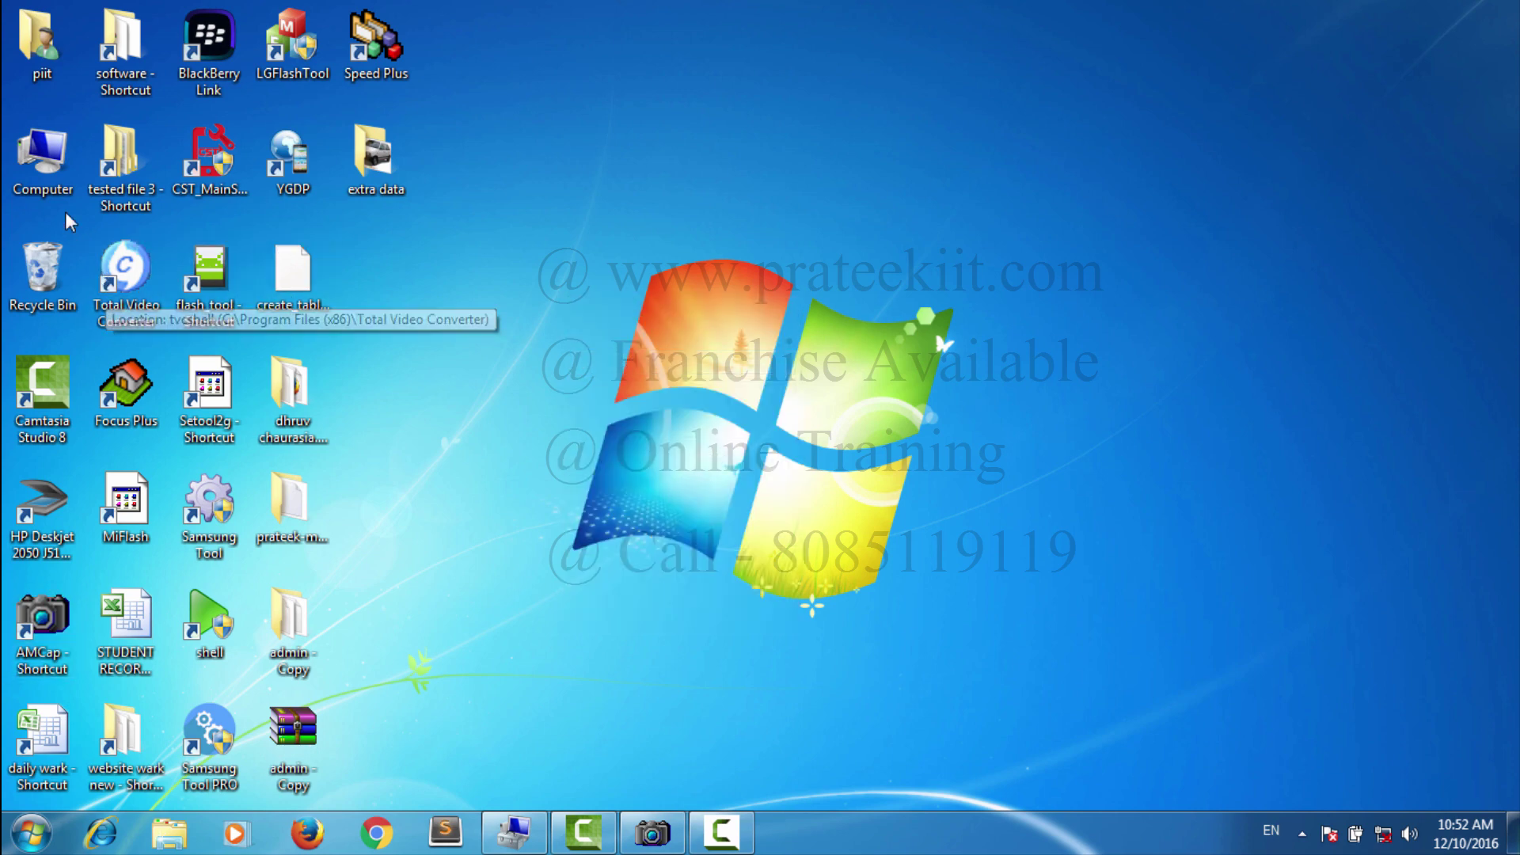
Step: Extract the SW_T86519A1_V011_M21_MP_MMX_CM_YU5010_signed_qfil archive into its own folder inside tested file 3's yu5010a folder and refresh the file list
double_click(122, 159)
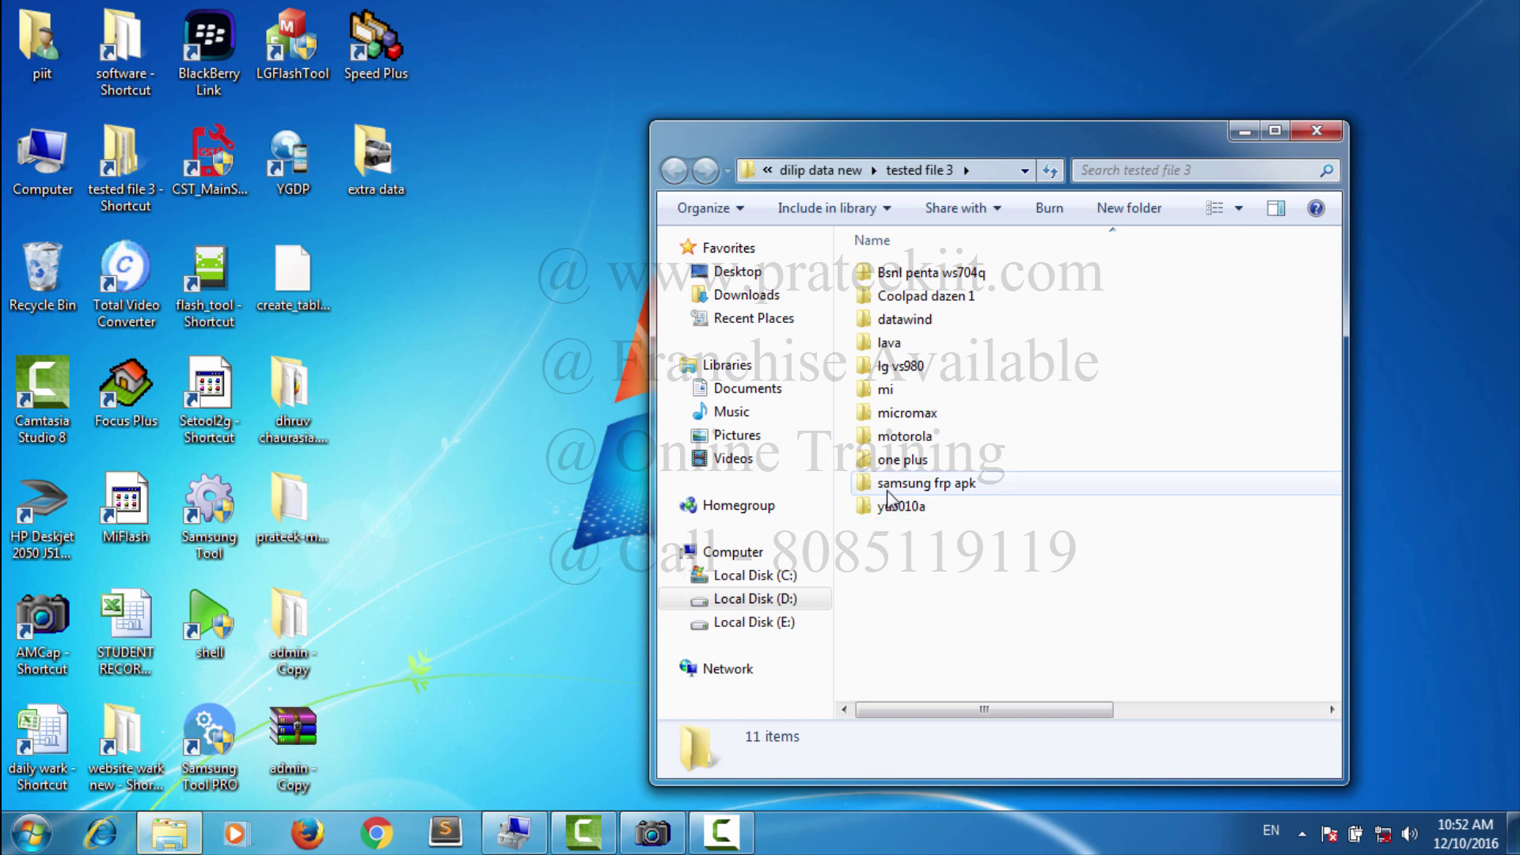
double_click(888, 505)
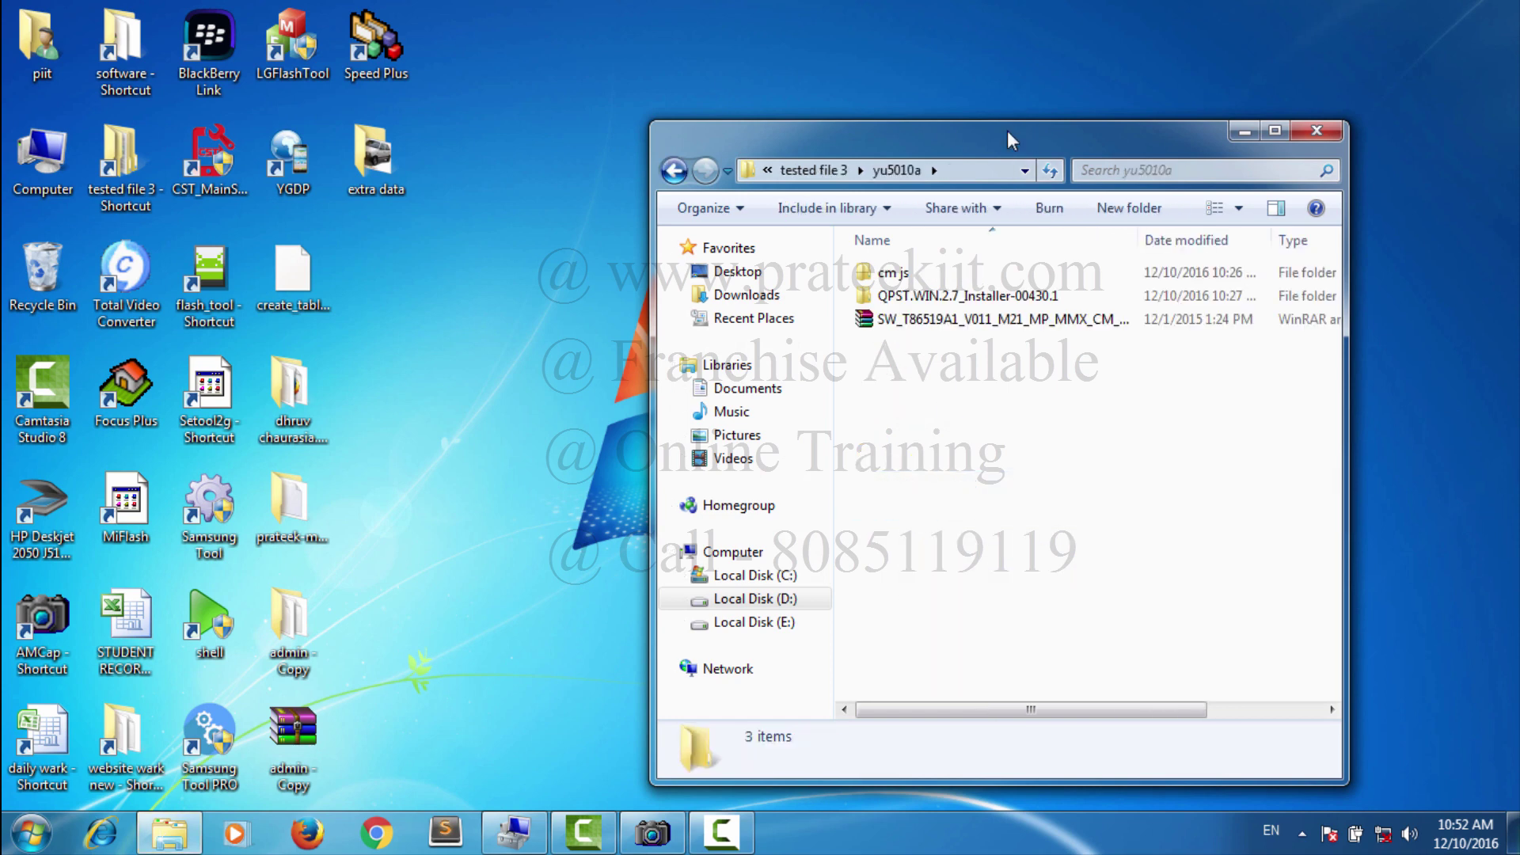
double_click(1007, 131)
left_click(258, 197)
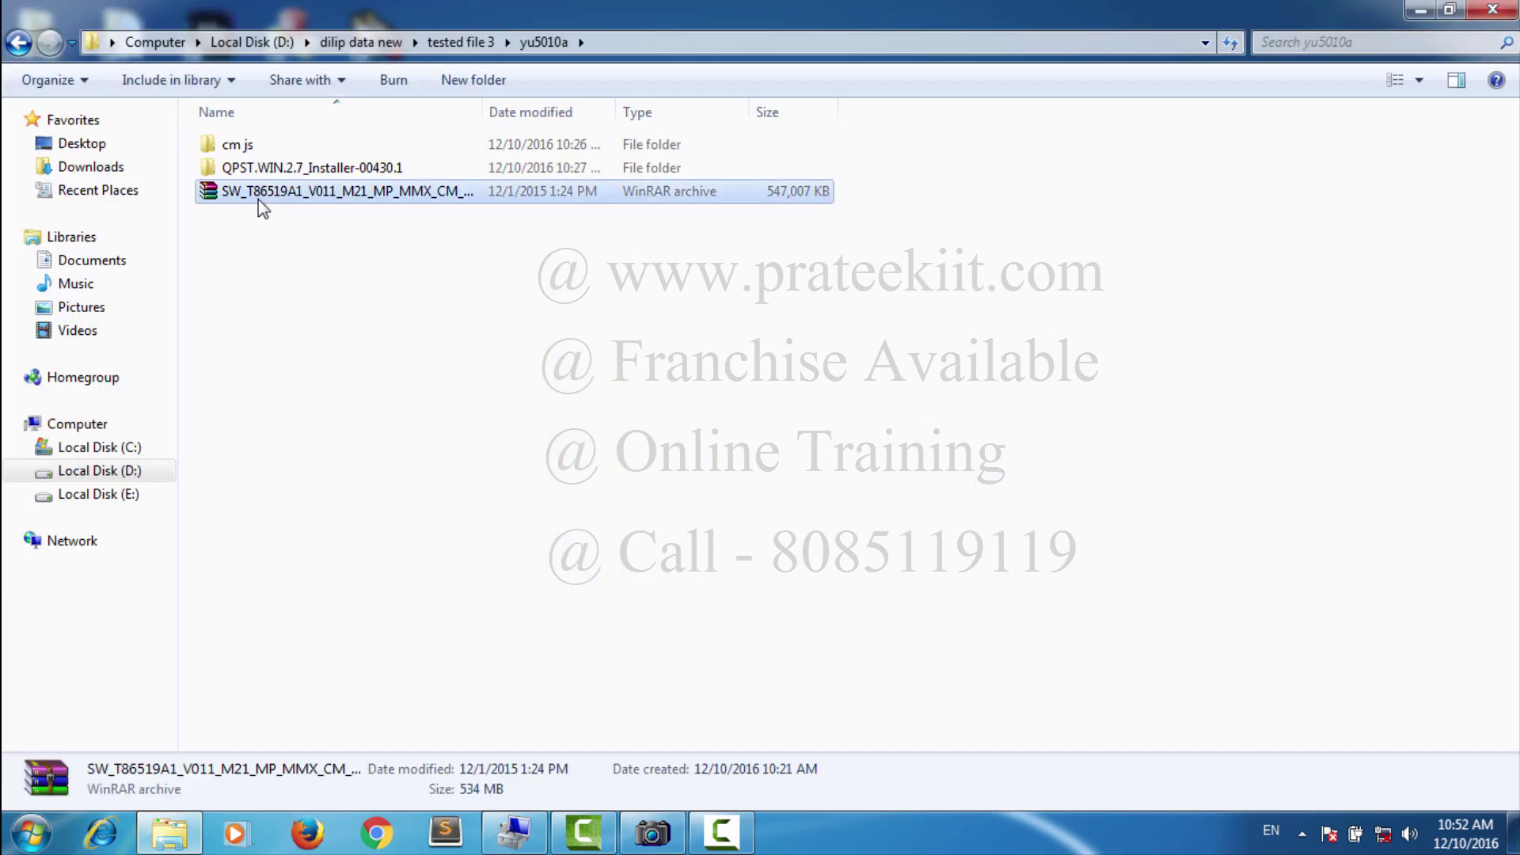
right_click(321, 192)
left_click(410, 255)
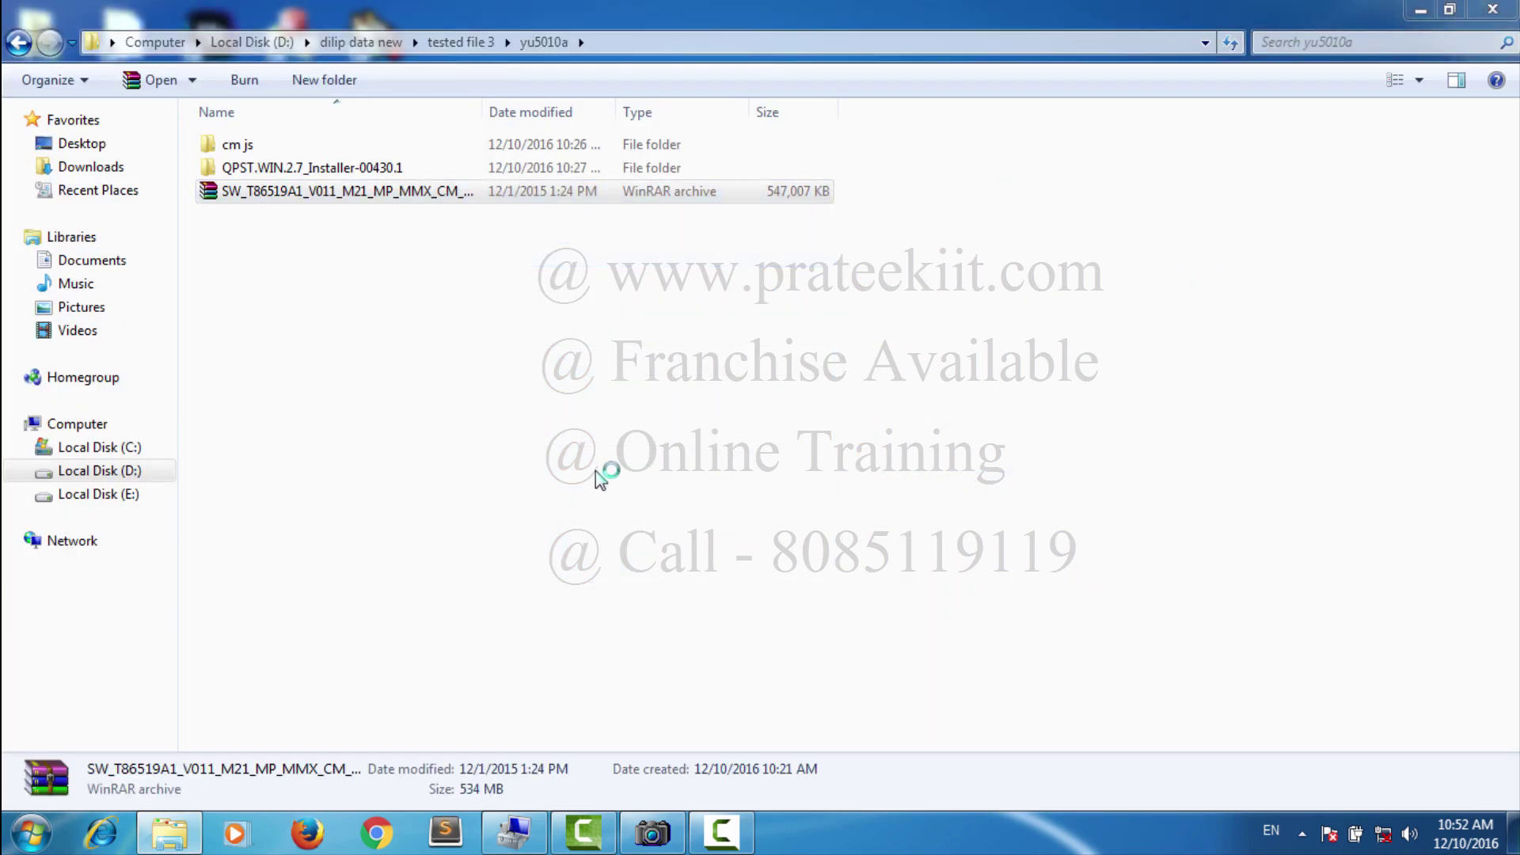
left_click(816, 635)
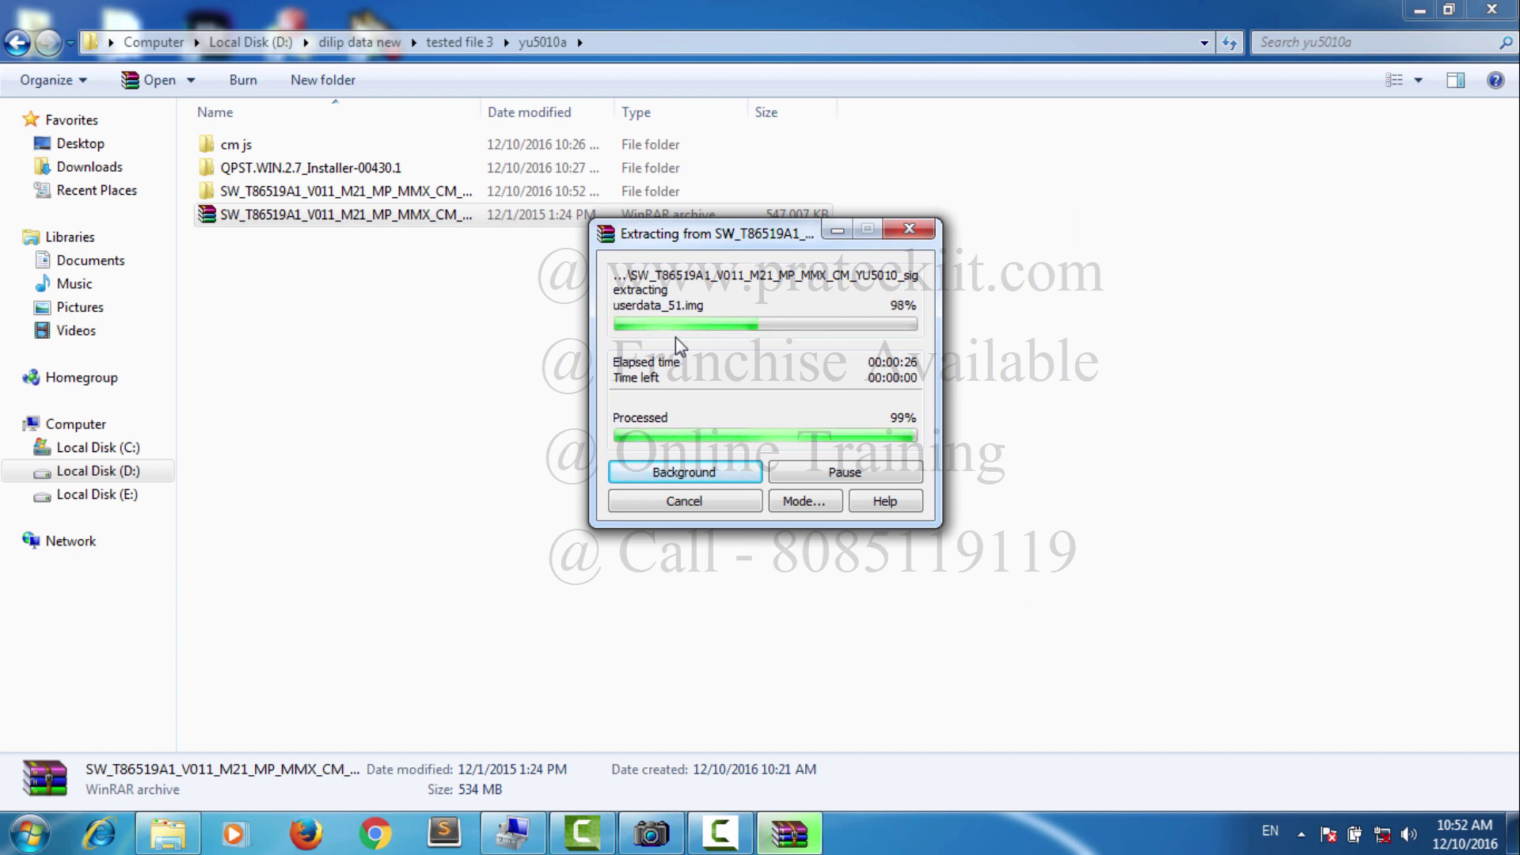
right_click(482, 331)
left_click(538, 417)
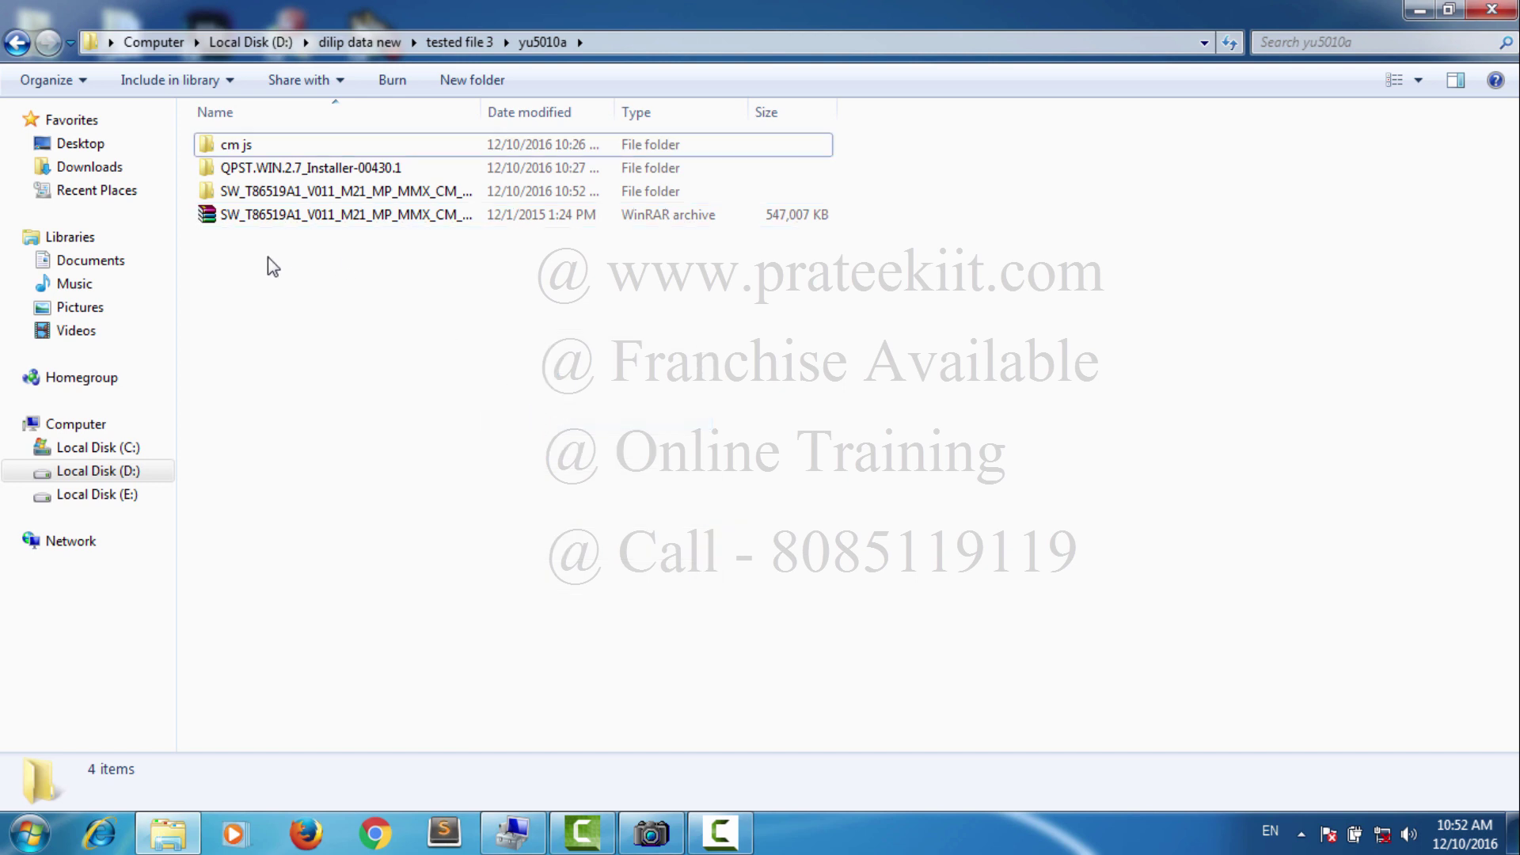
Step: Browse to the QPST installation's bin folder at C:\Program Files (x86)\Qualcomm\QPST\bin
left_click(99, 448)
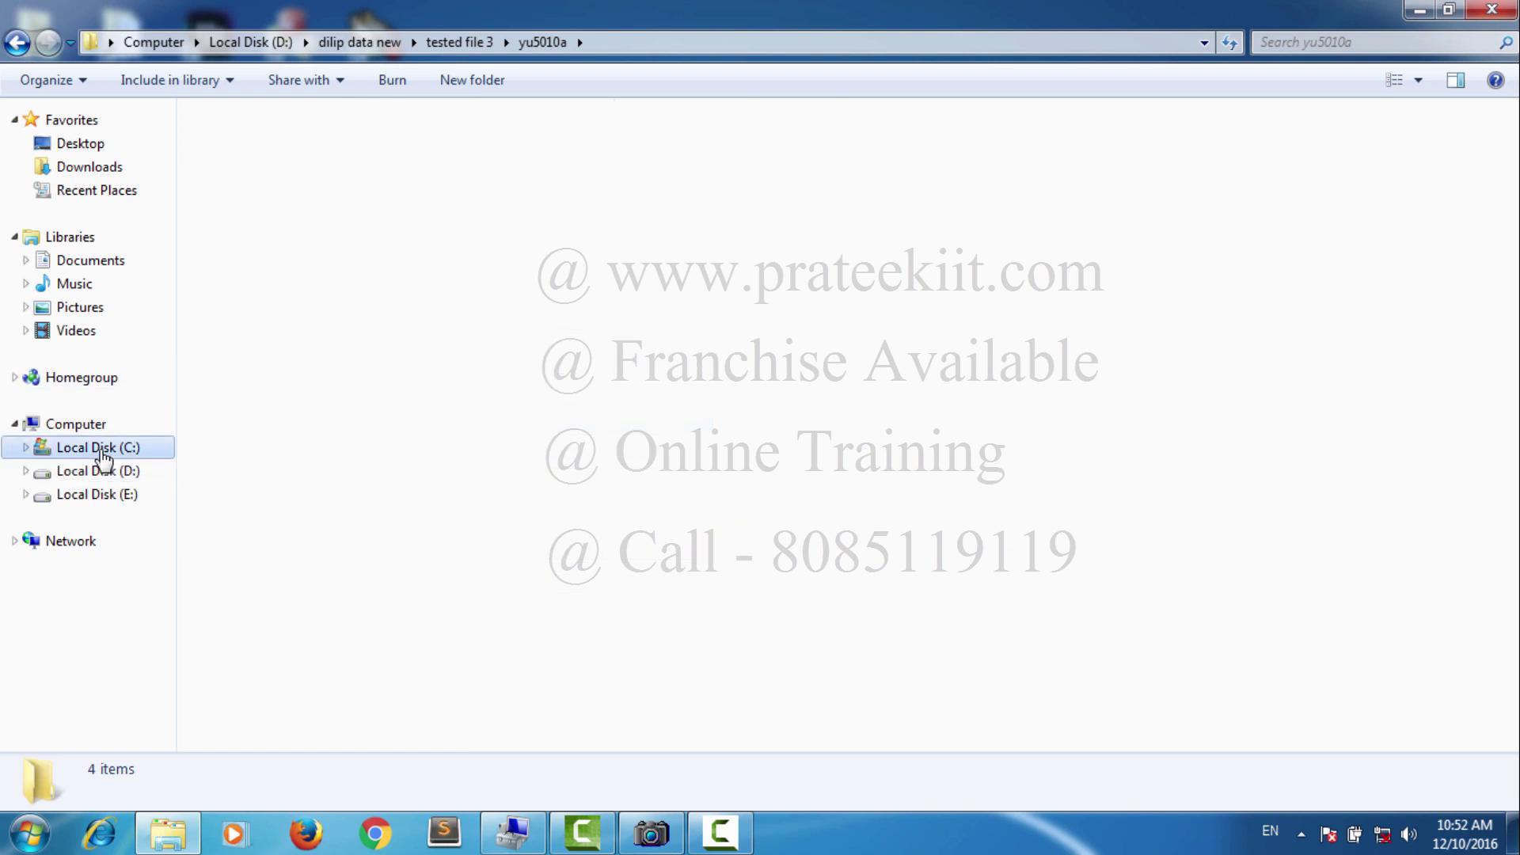
double_click(317, 308)
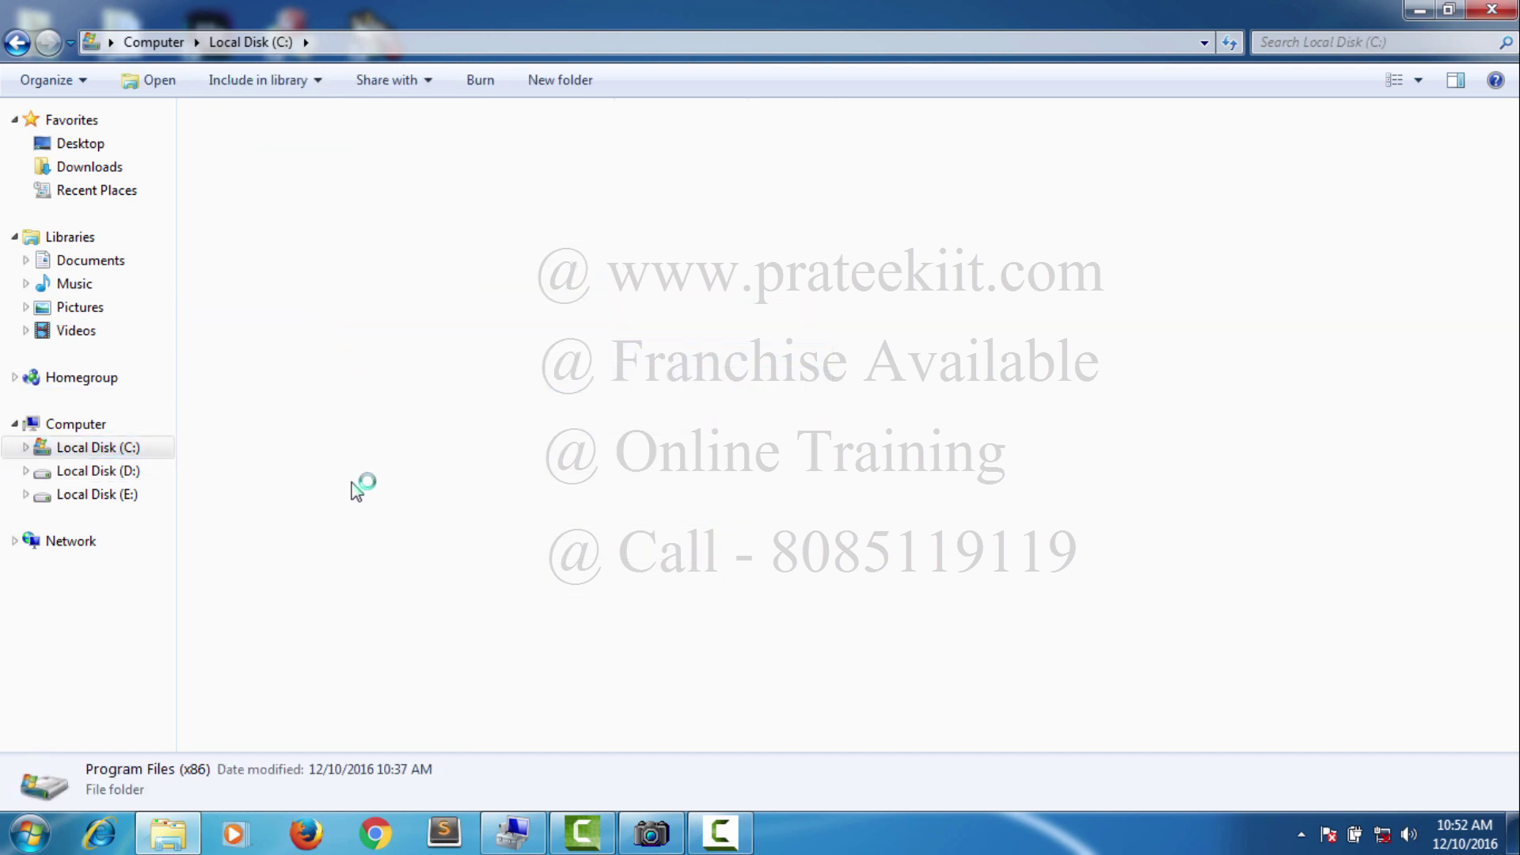
left_click(271, 496)
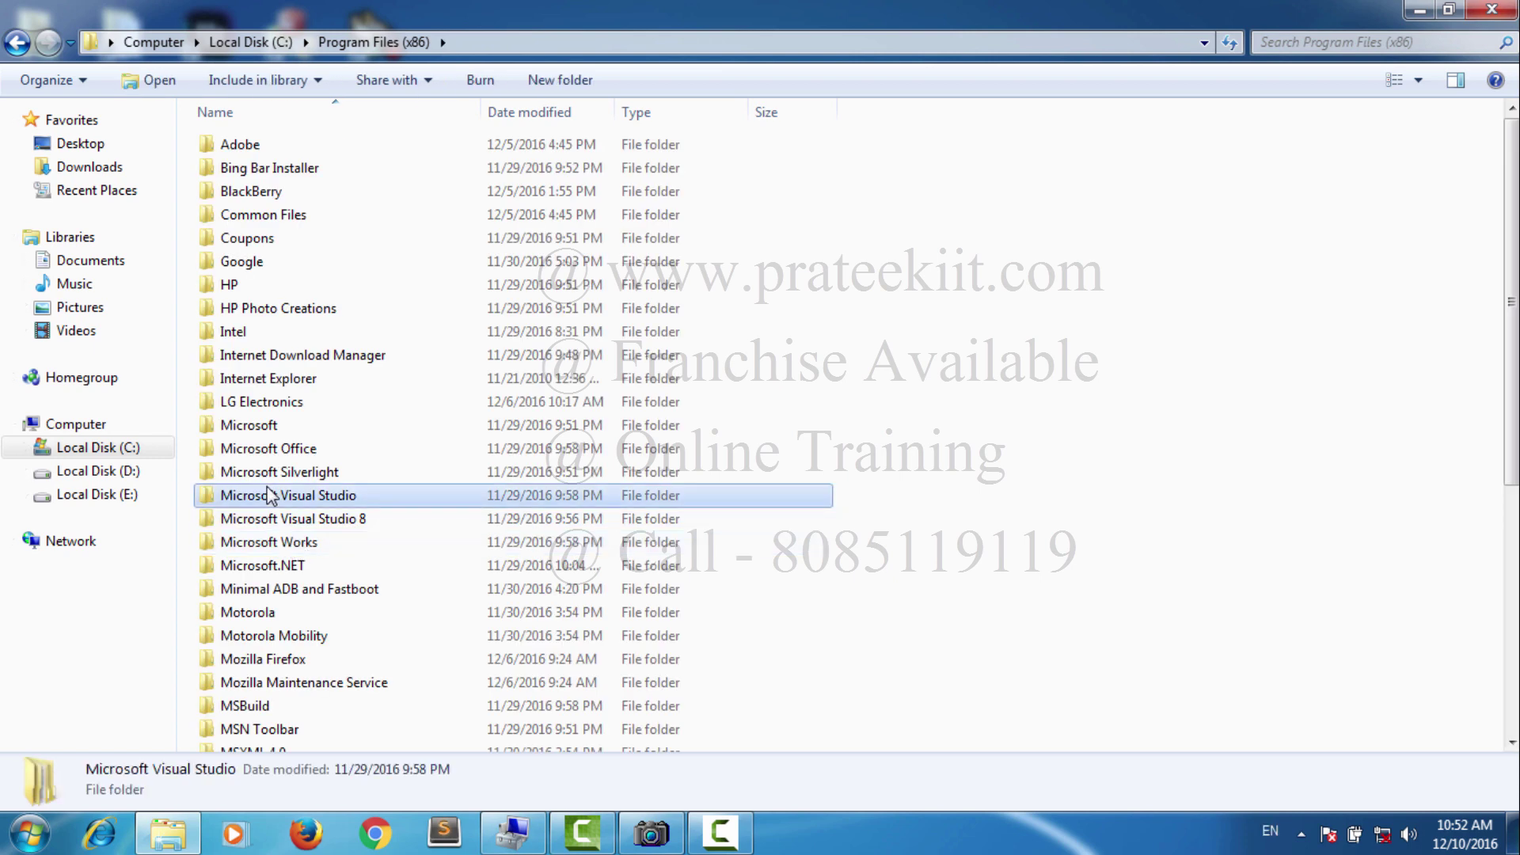
key("q")
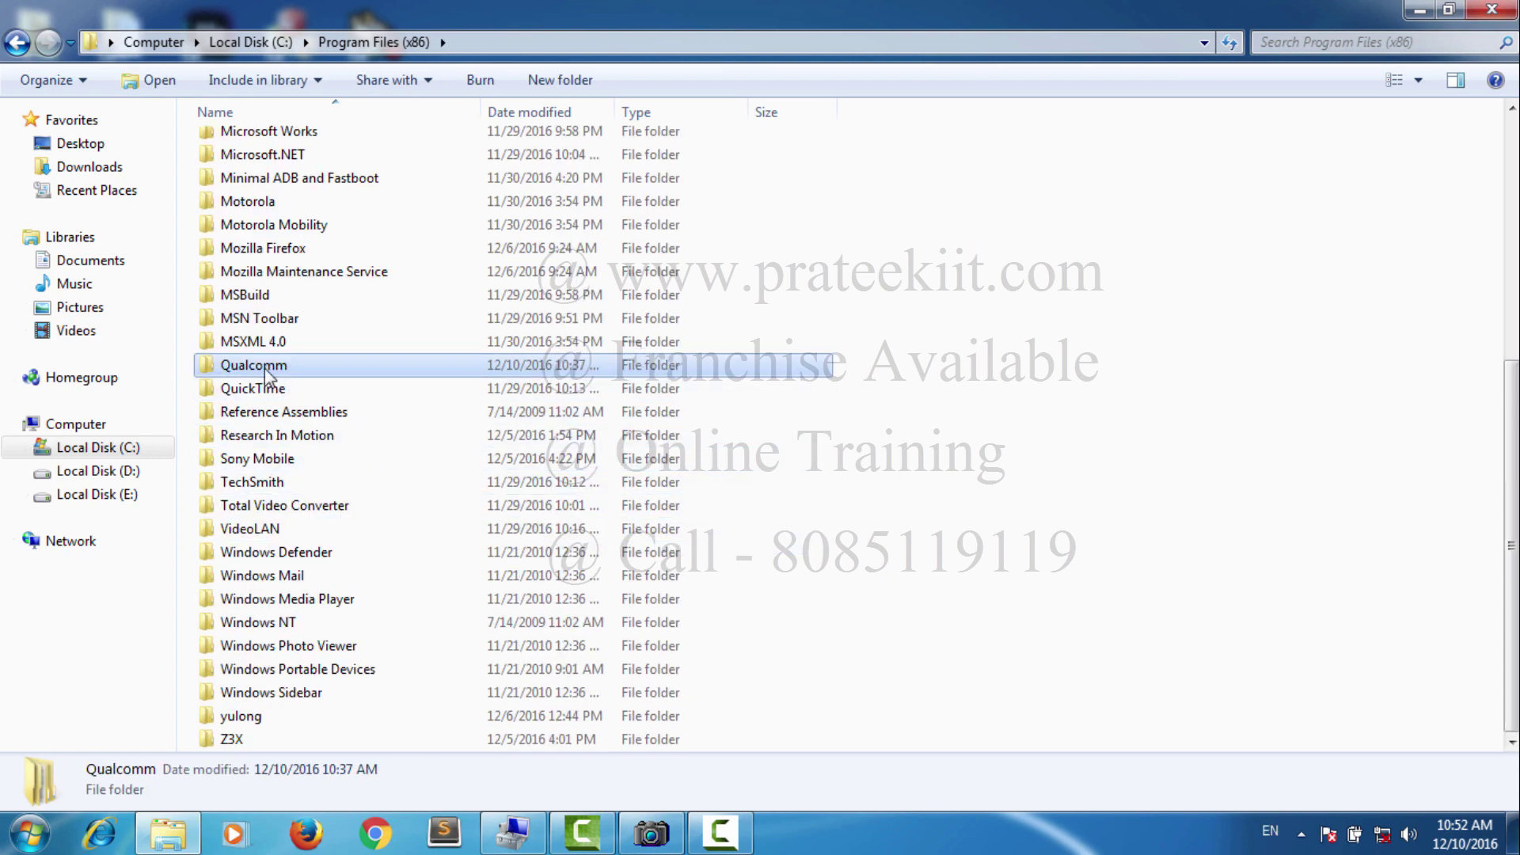
mouse_move(251, 378)
double_click(249, 373)
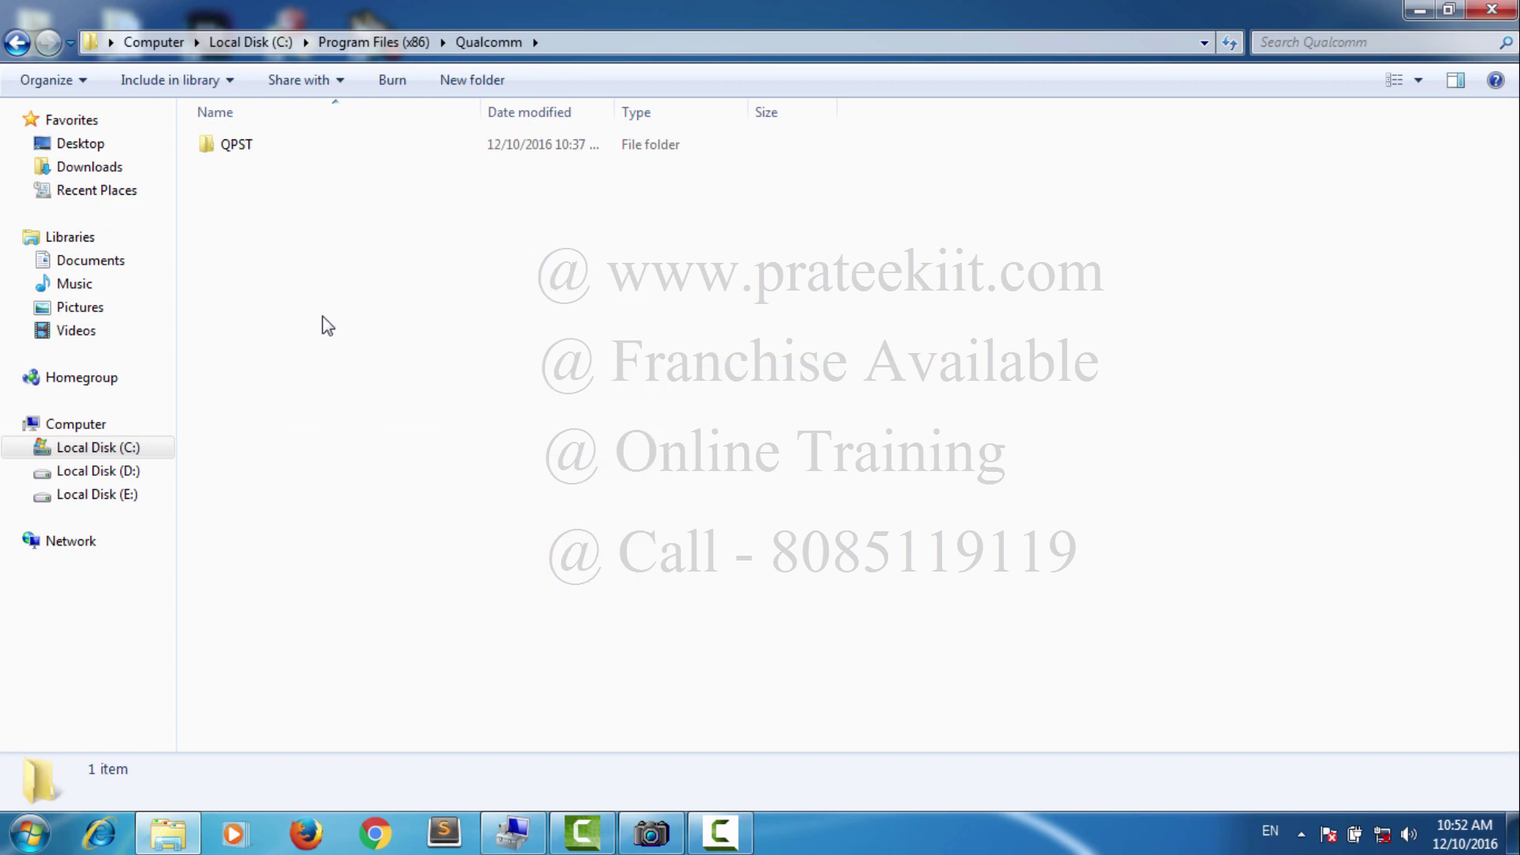
double_click(249, 146)
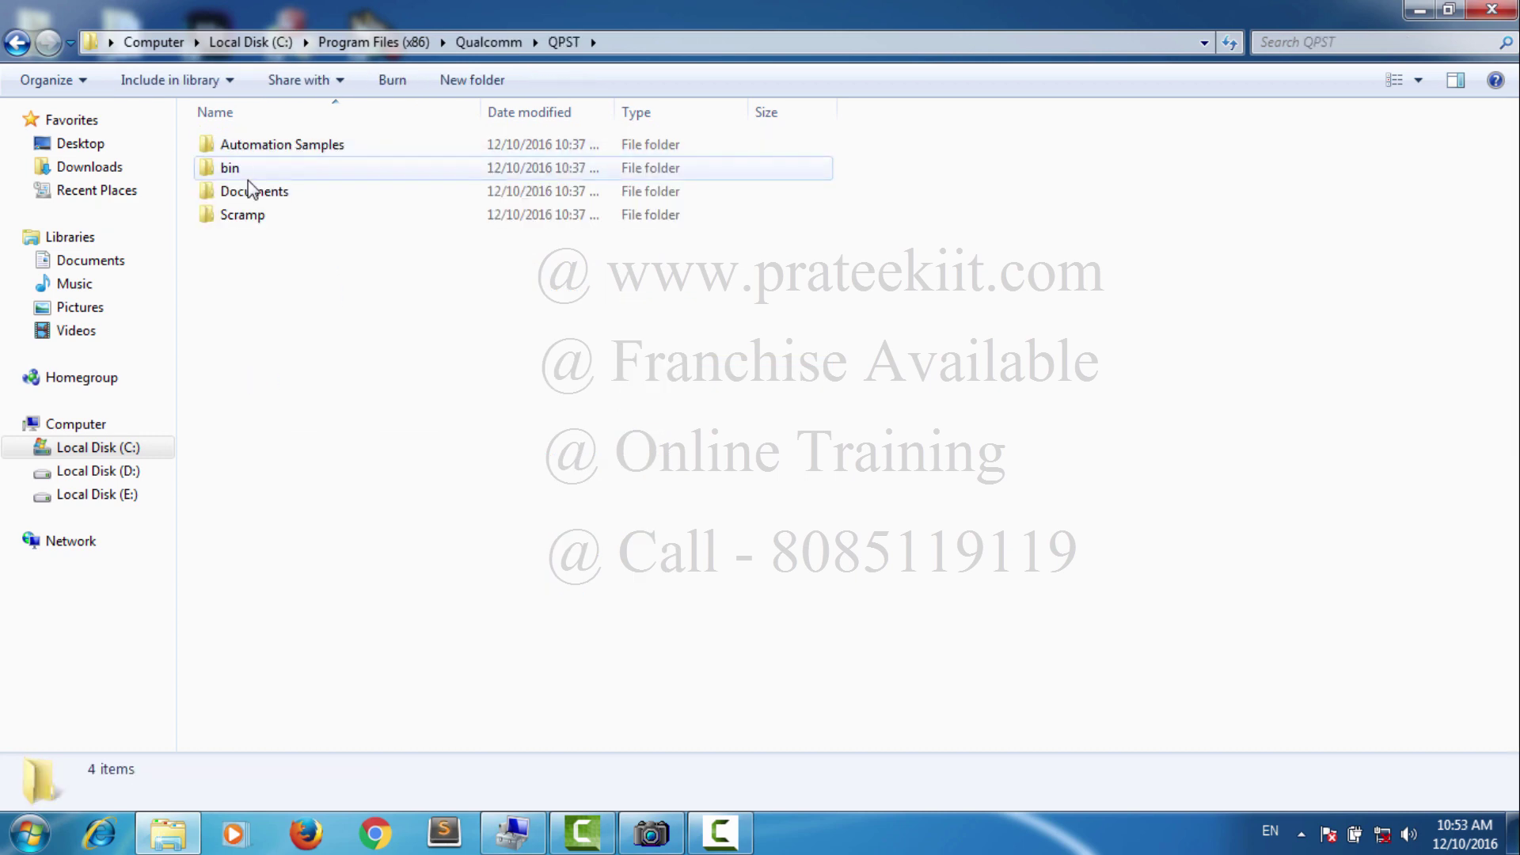
double_click(231, 169)
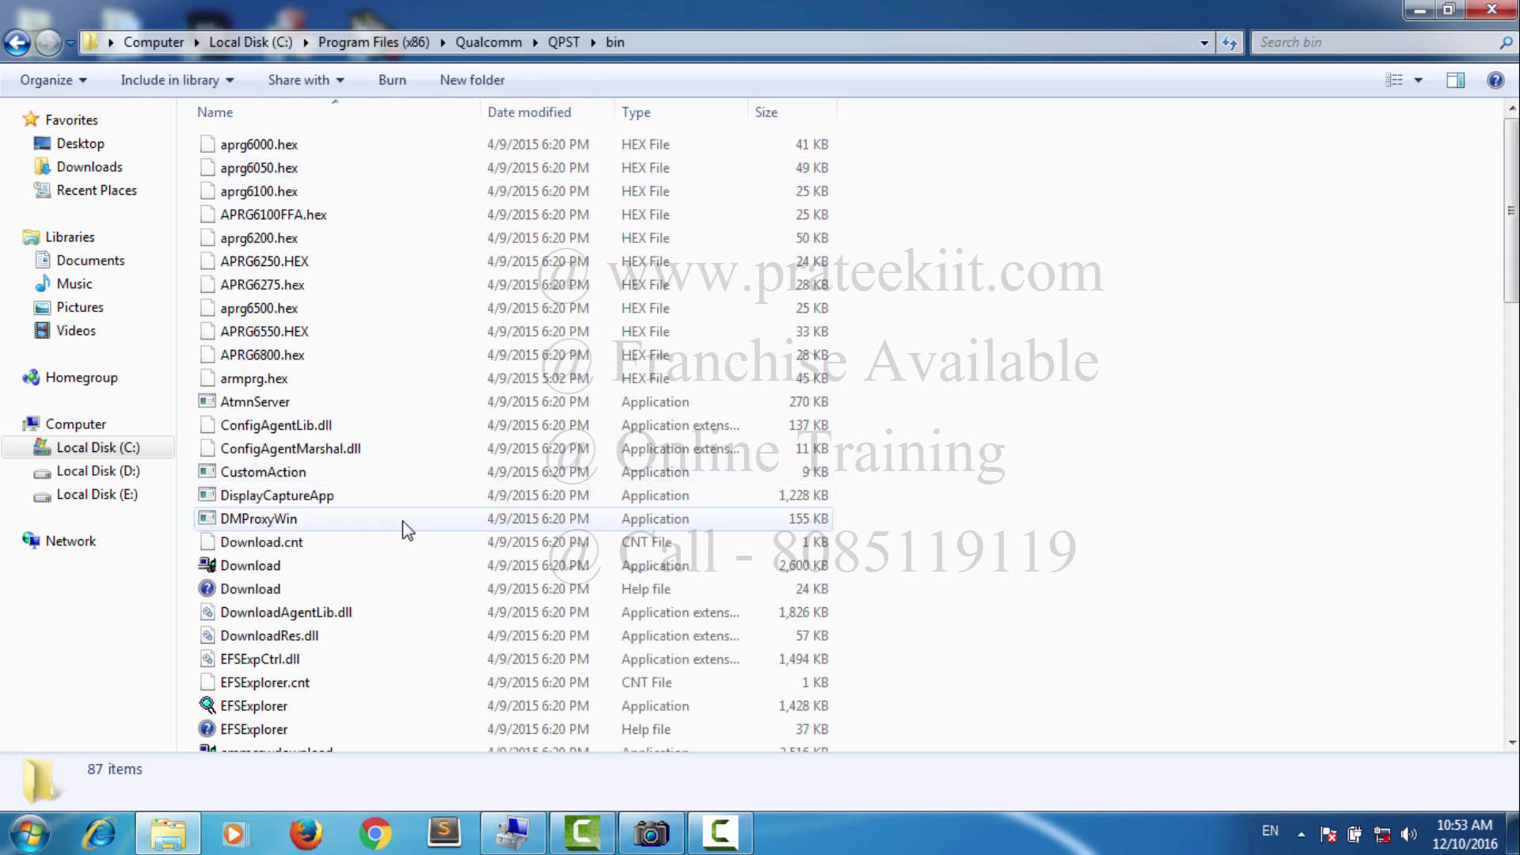
Step: Launch QFIL from the bin folder and check its port list for the Qualcomm HS-USB QDLoader 9008 device, leaving the selection as is
scroll(406, 528, "down", 5)
scroll(407, 529, "down", 10)
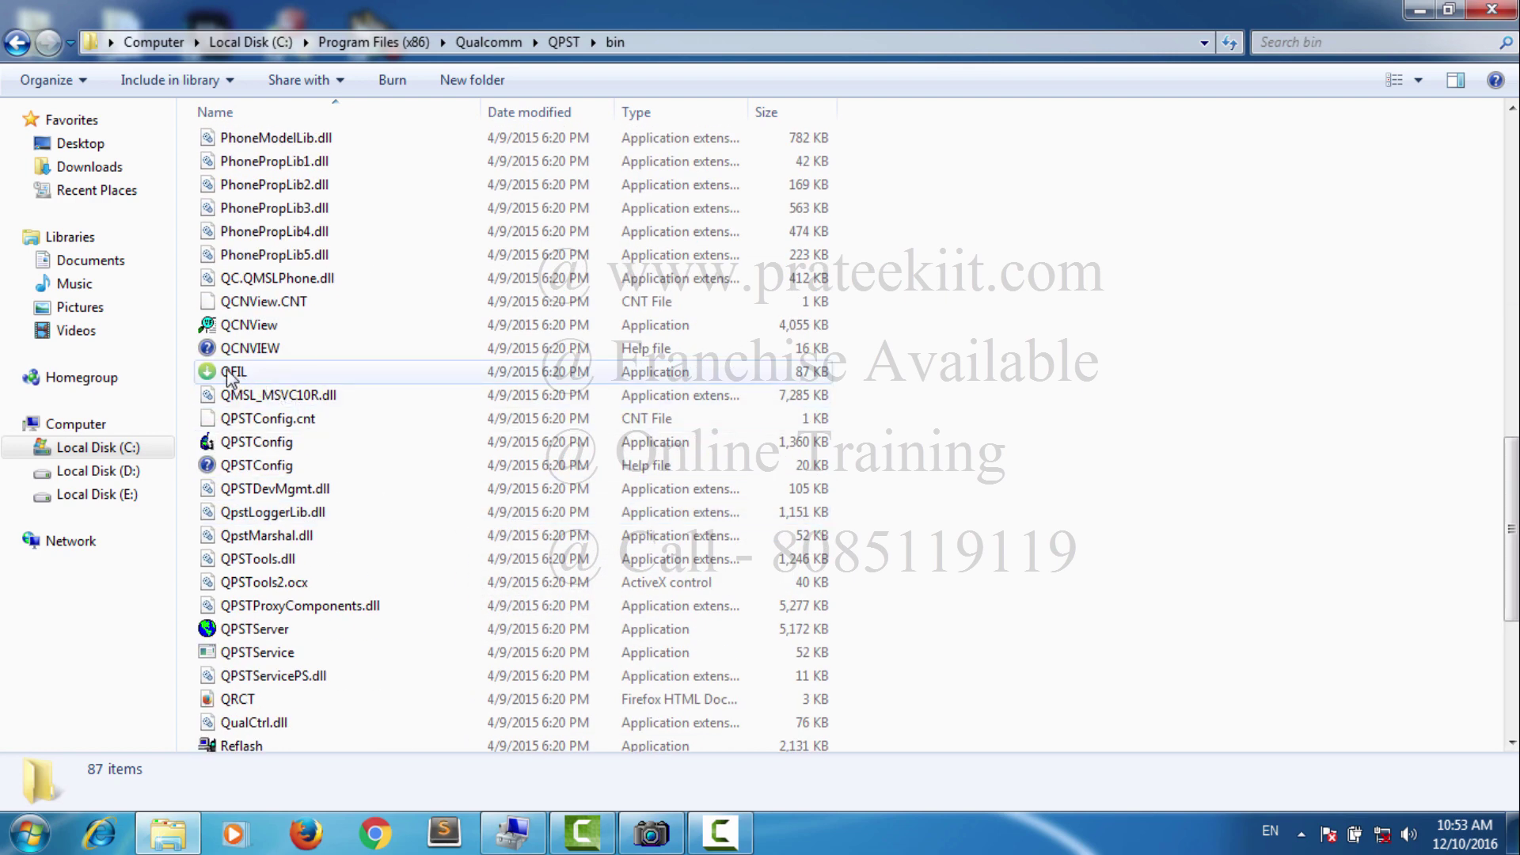
left_click(306, 370)
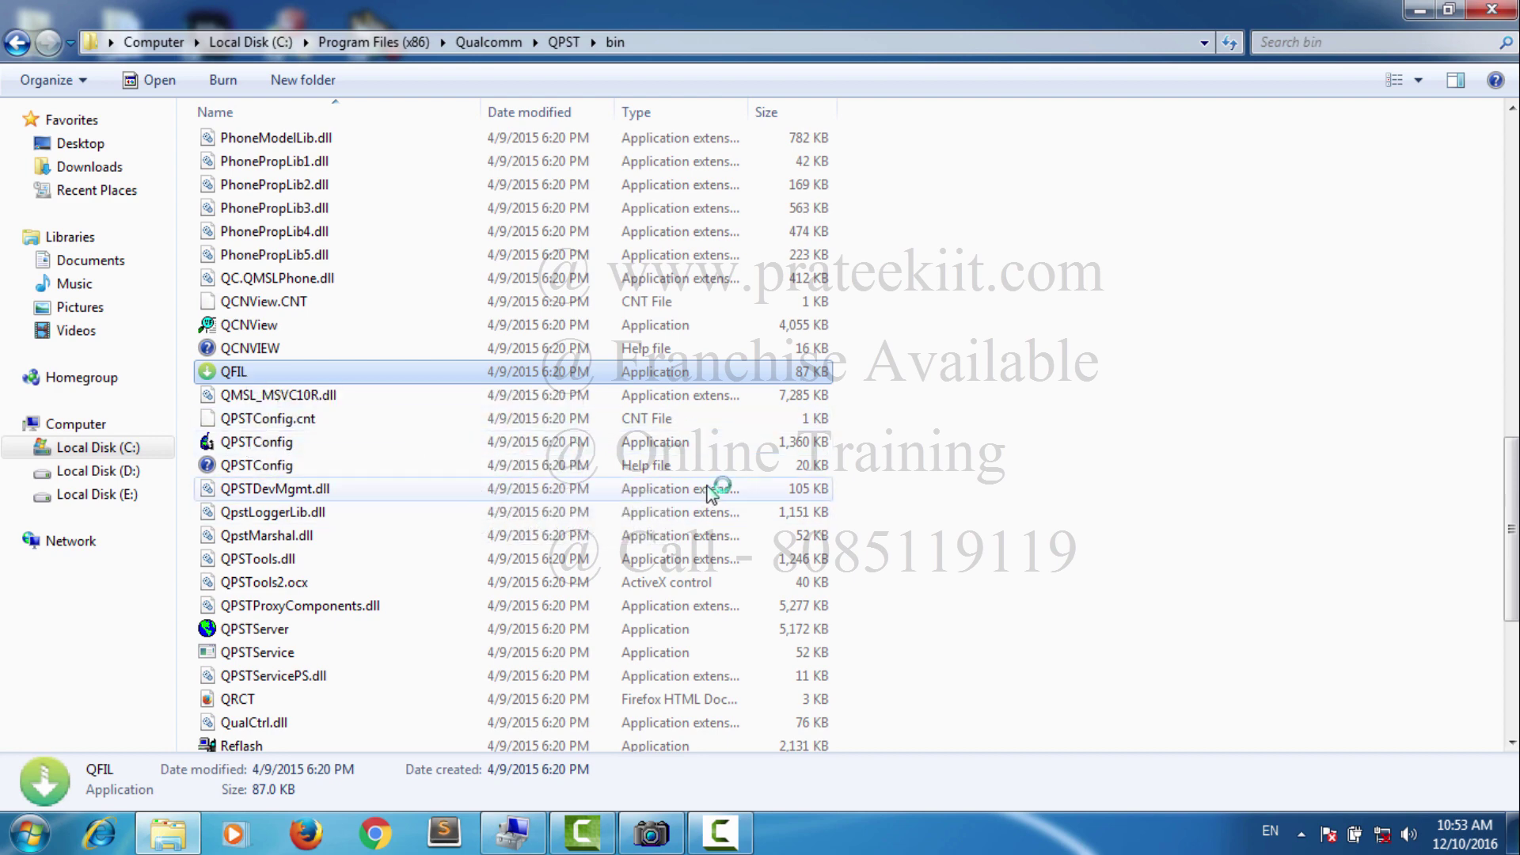
key("Return")
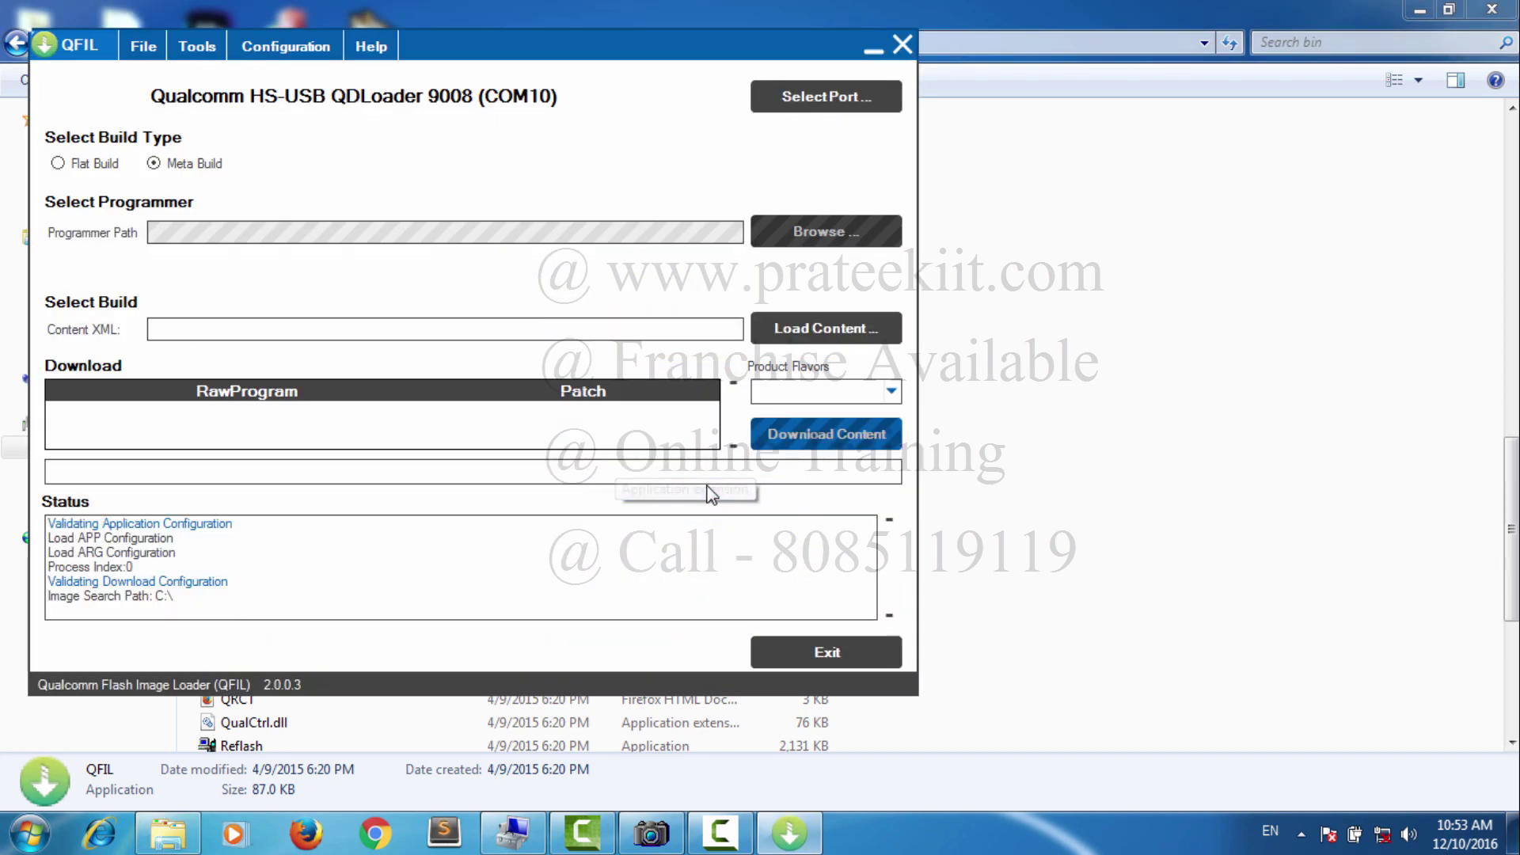
left_click_drag(449, 50, 651, 152)
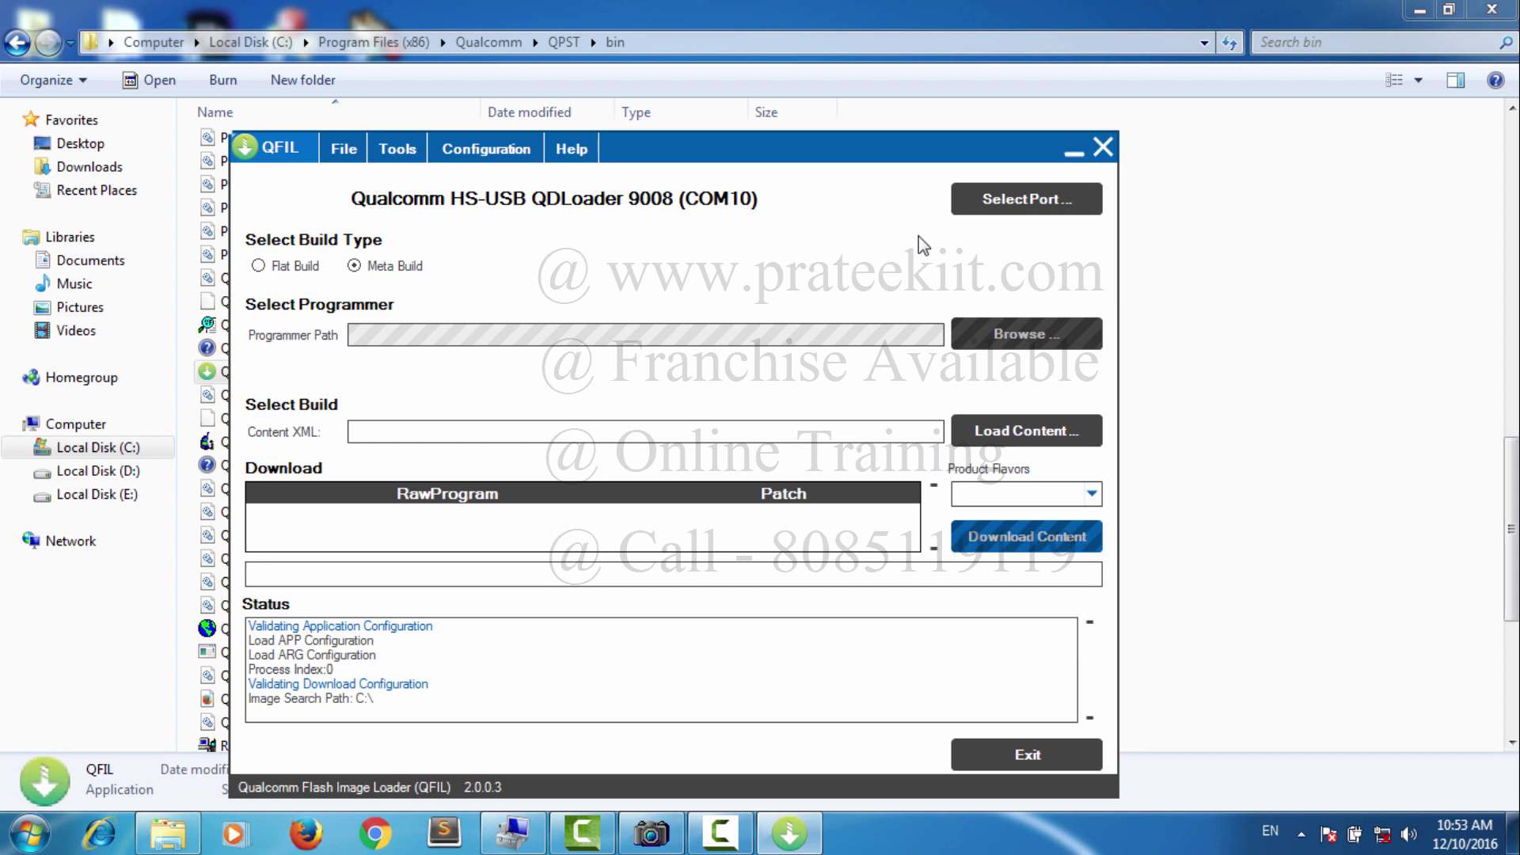
left_click(986, 202)
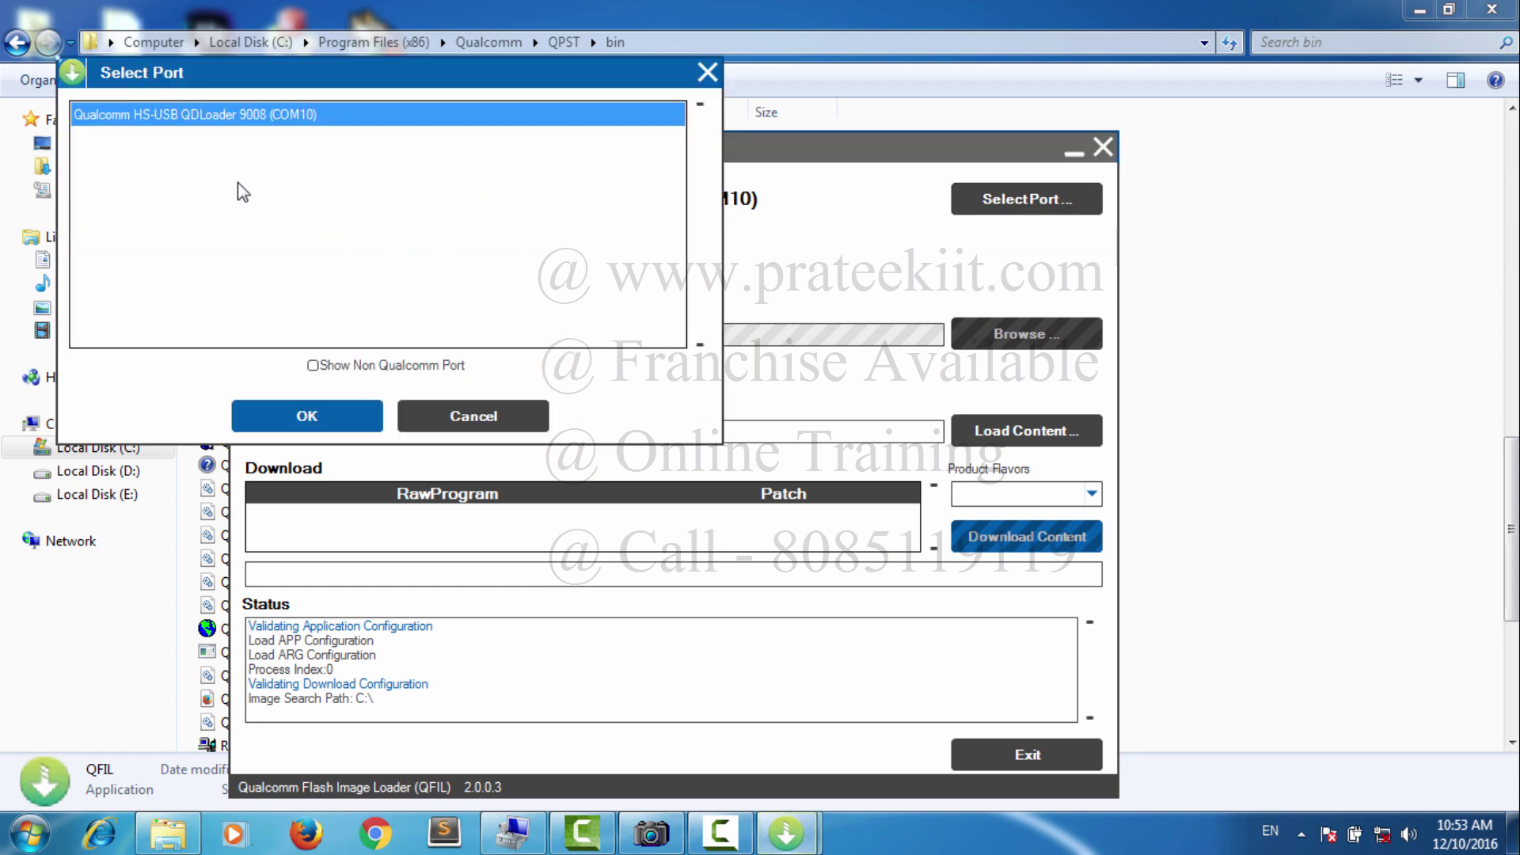
left_click(479, 419)
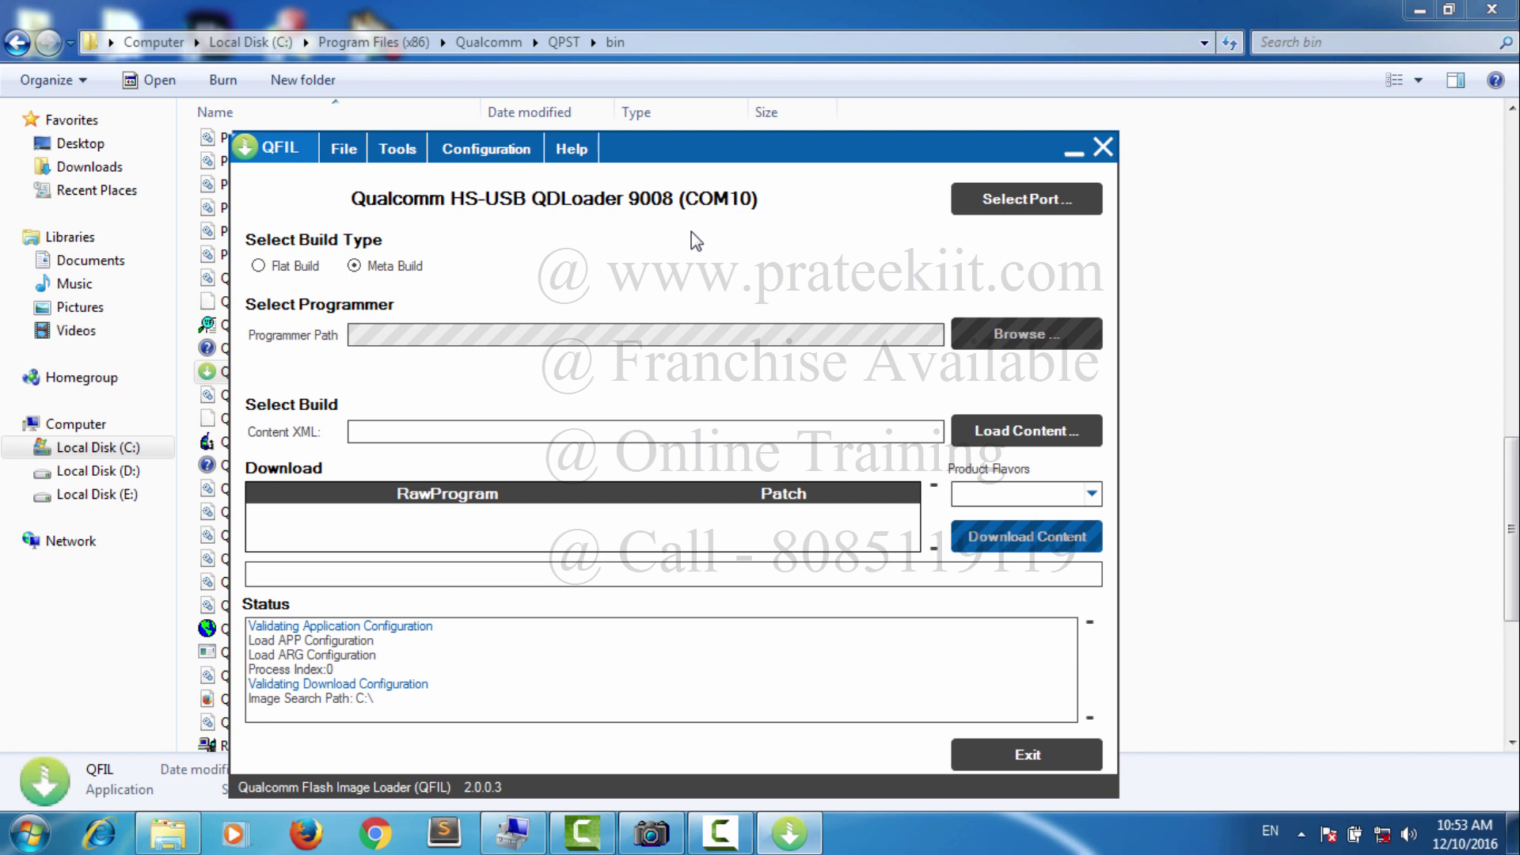
Step: Set the build type to Flat Build and load prog_emmc_firehose_8916.mbn from the extracted firmware folder inside yu5010a as the programmer
left_click(269, 267)
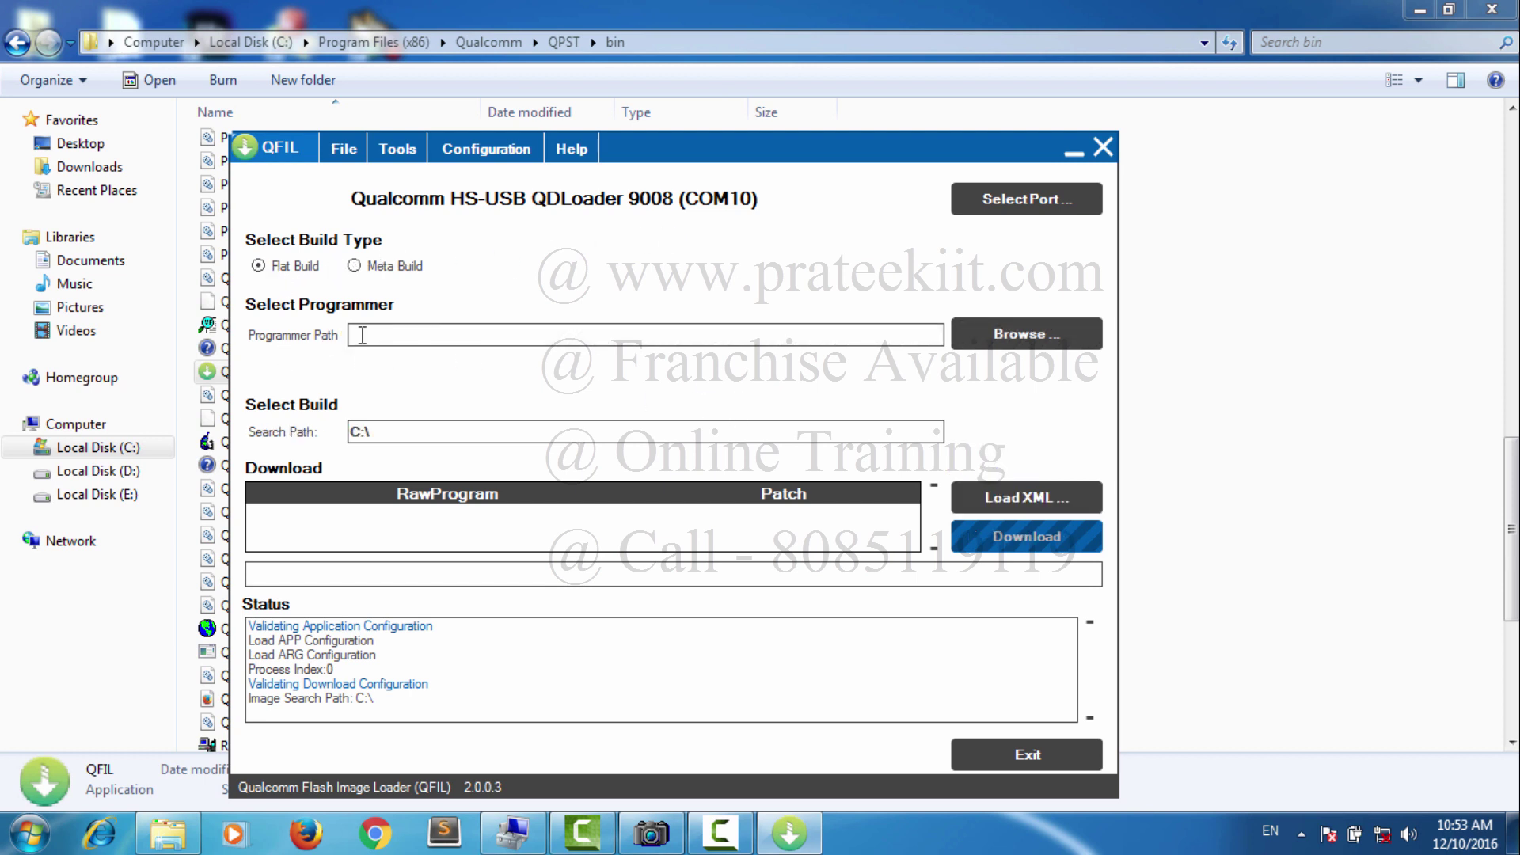
left_click(1049, 340)
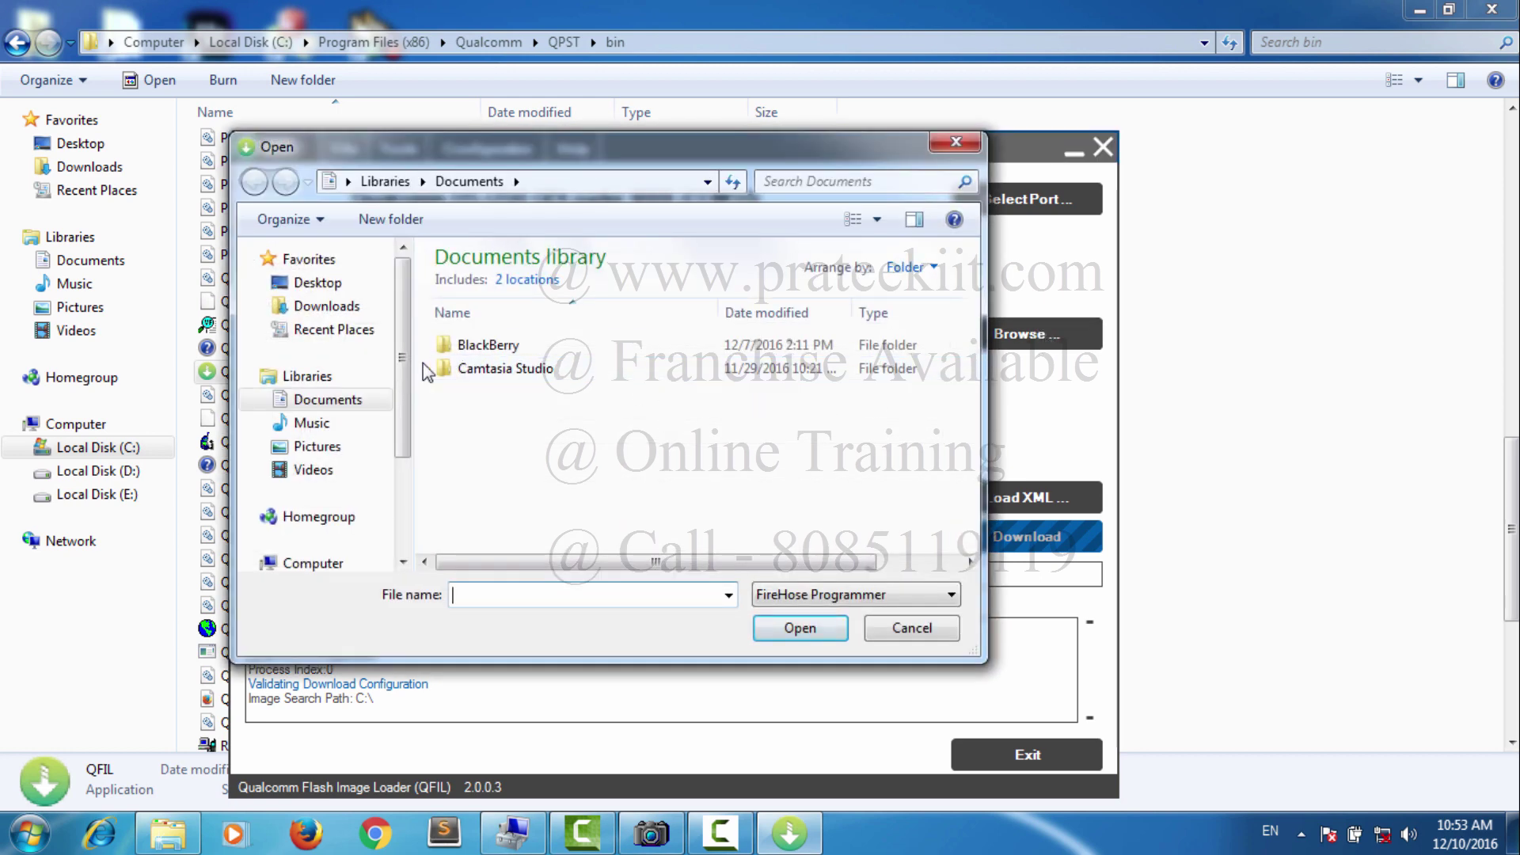
left_click(352, 286)
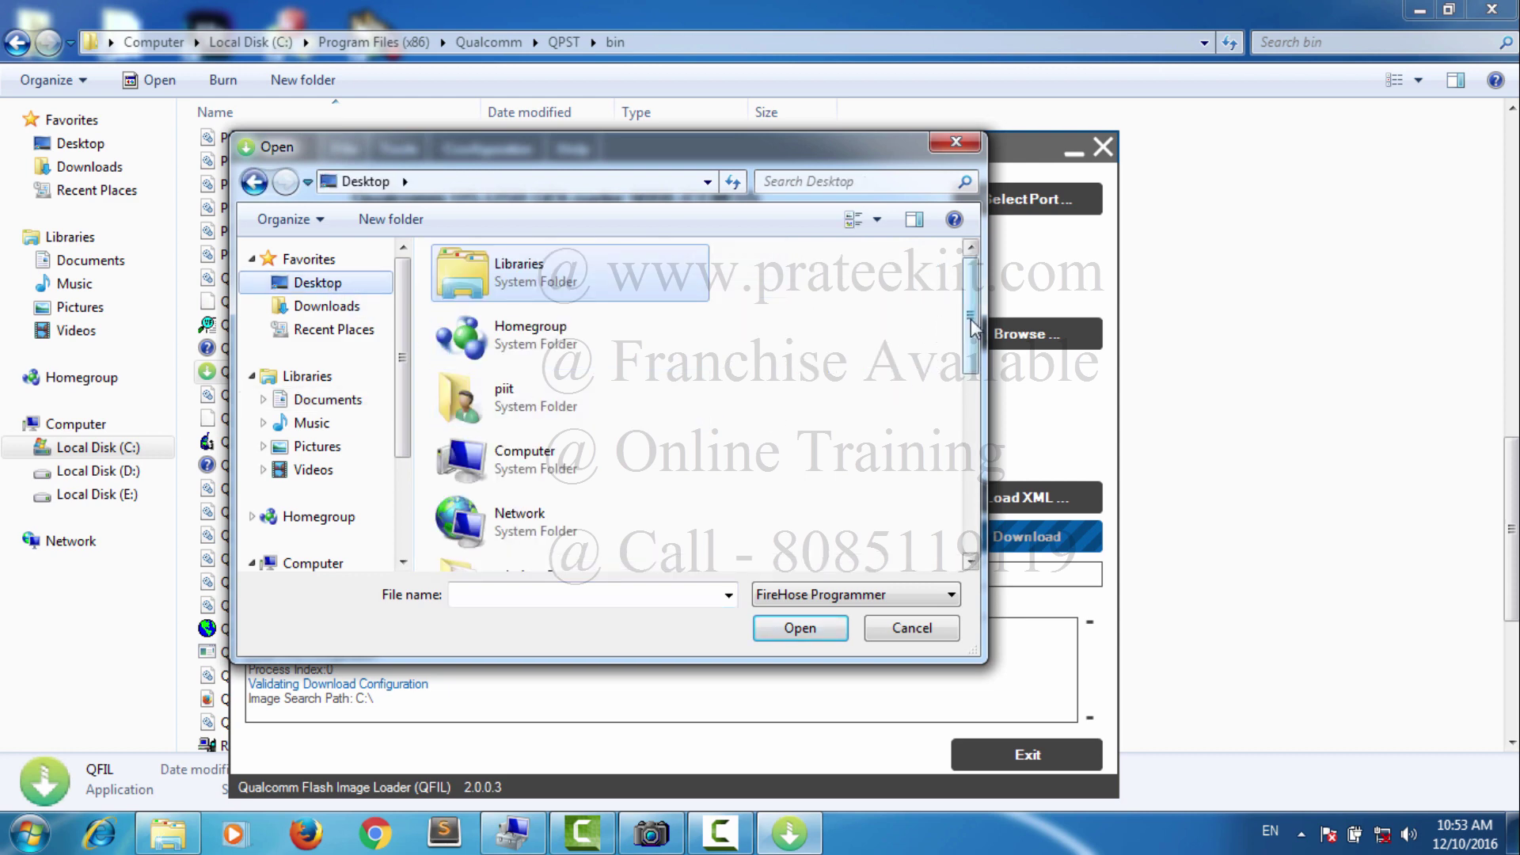
left_click_drag(969, 328, 970, 506)
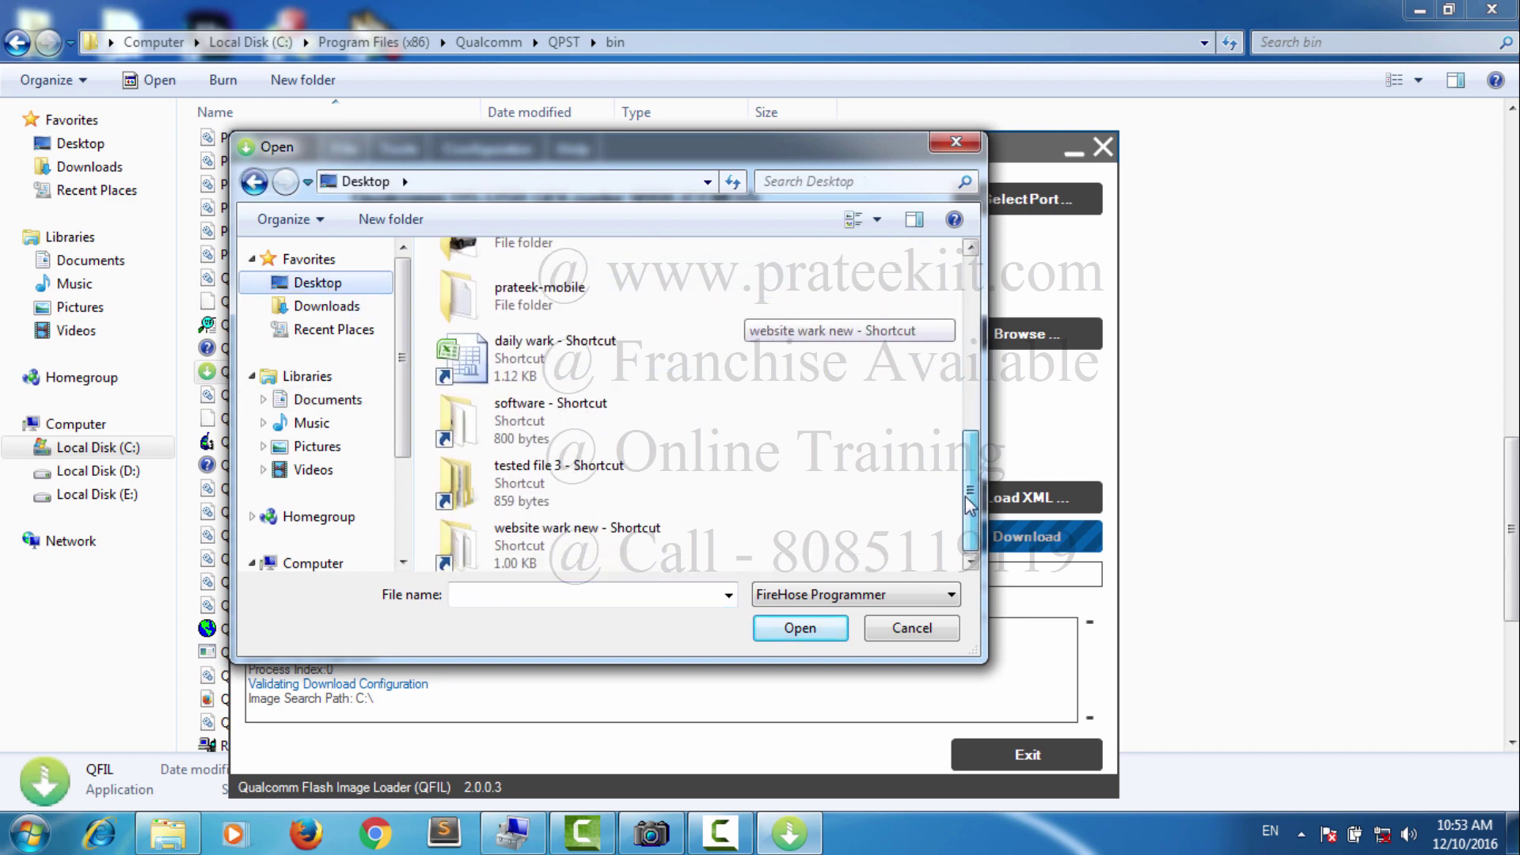
double_click(554, 477)
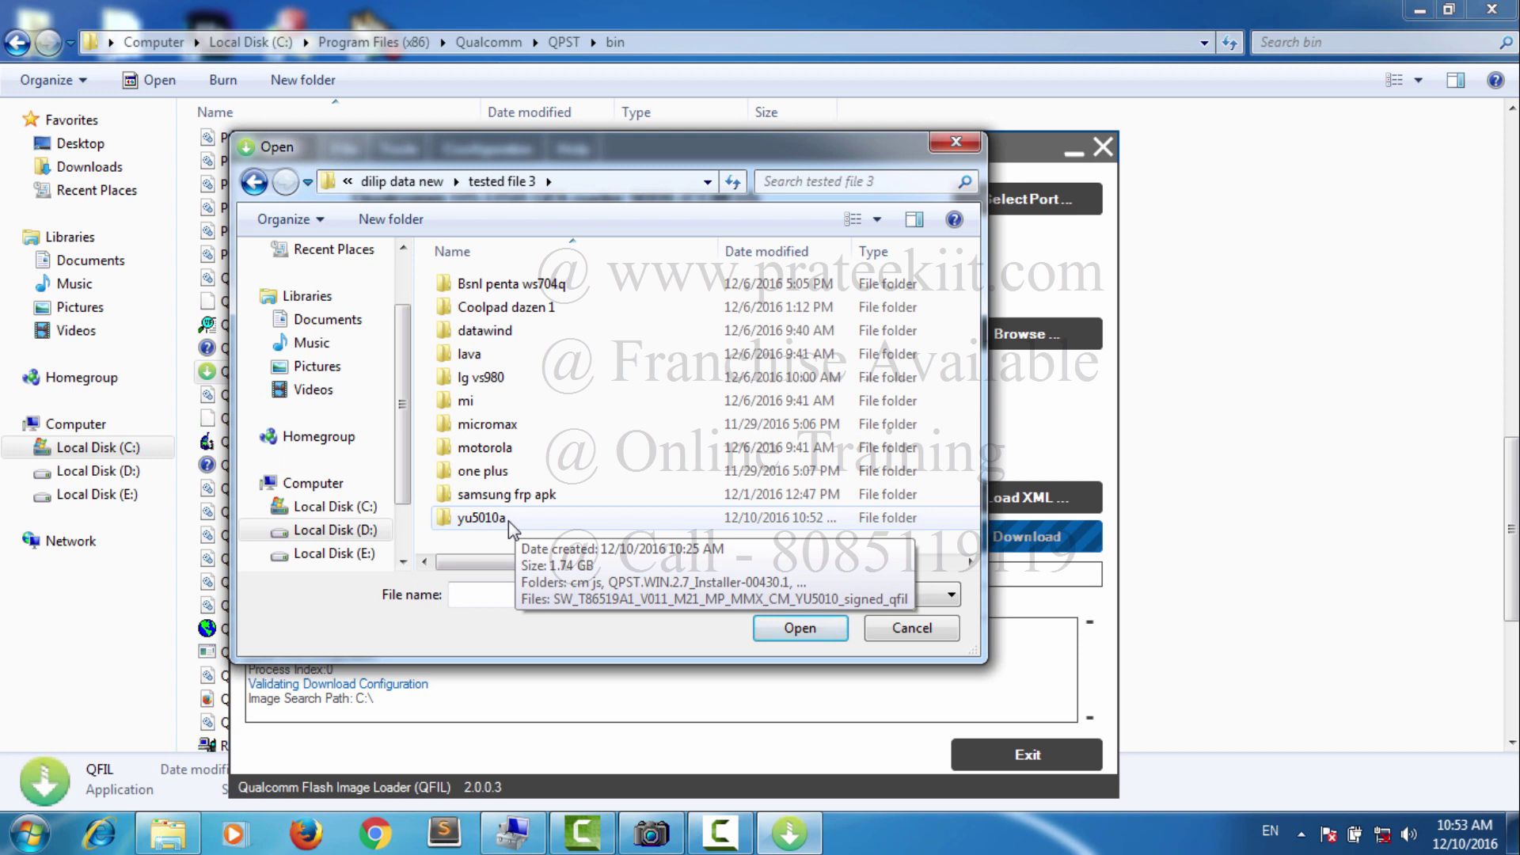
double_click(509, 521)
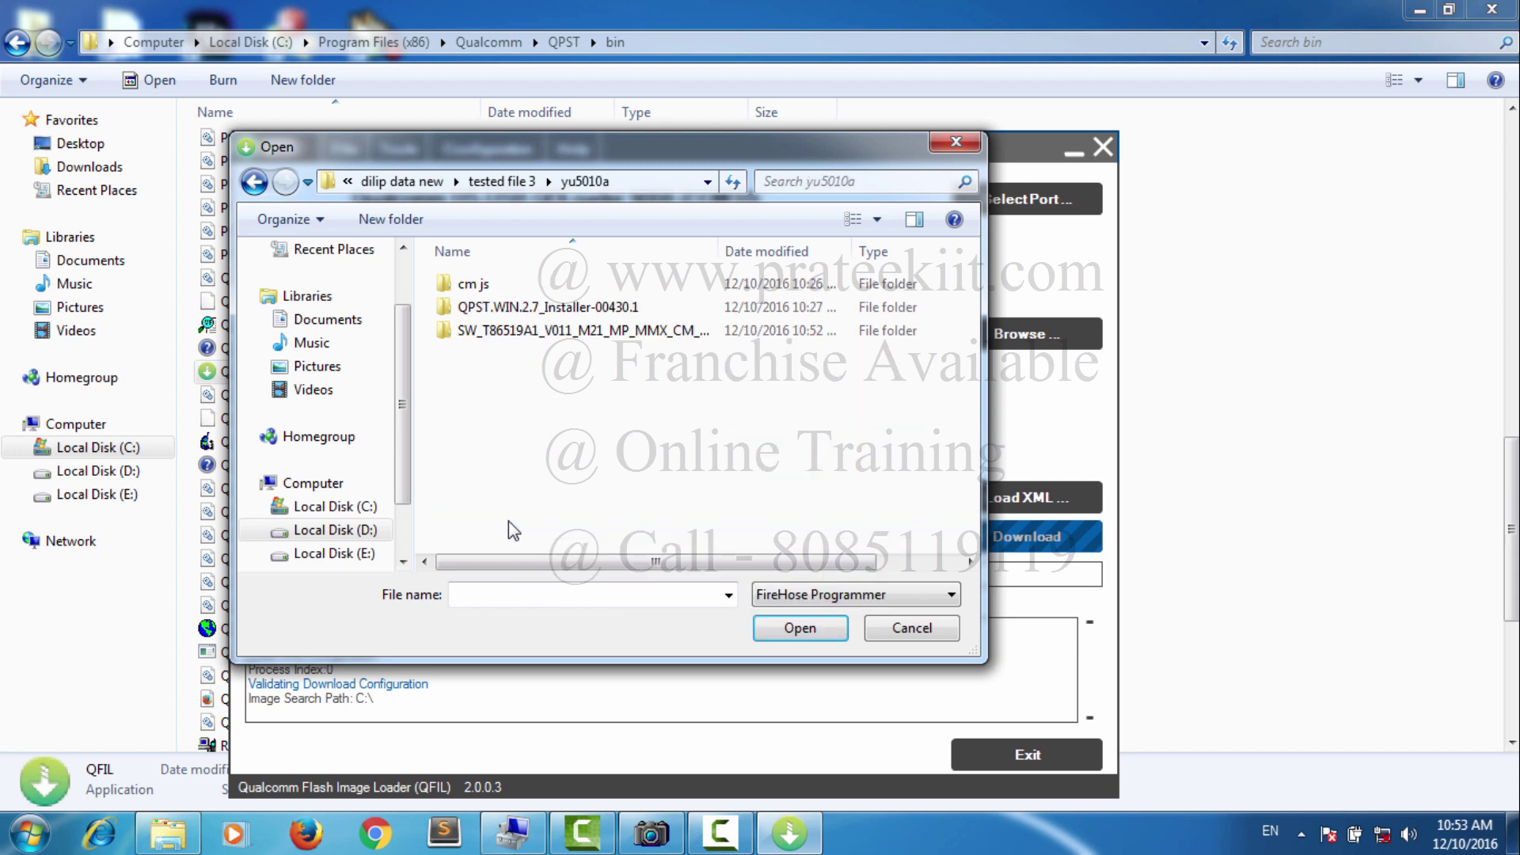
double_click(514, 336)
double_click(548, 290)
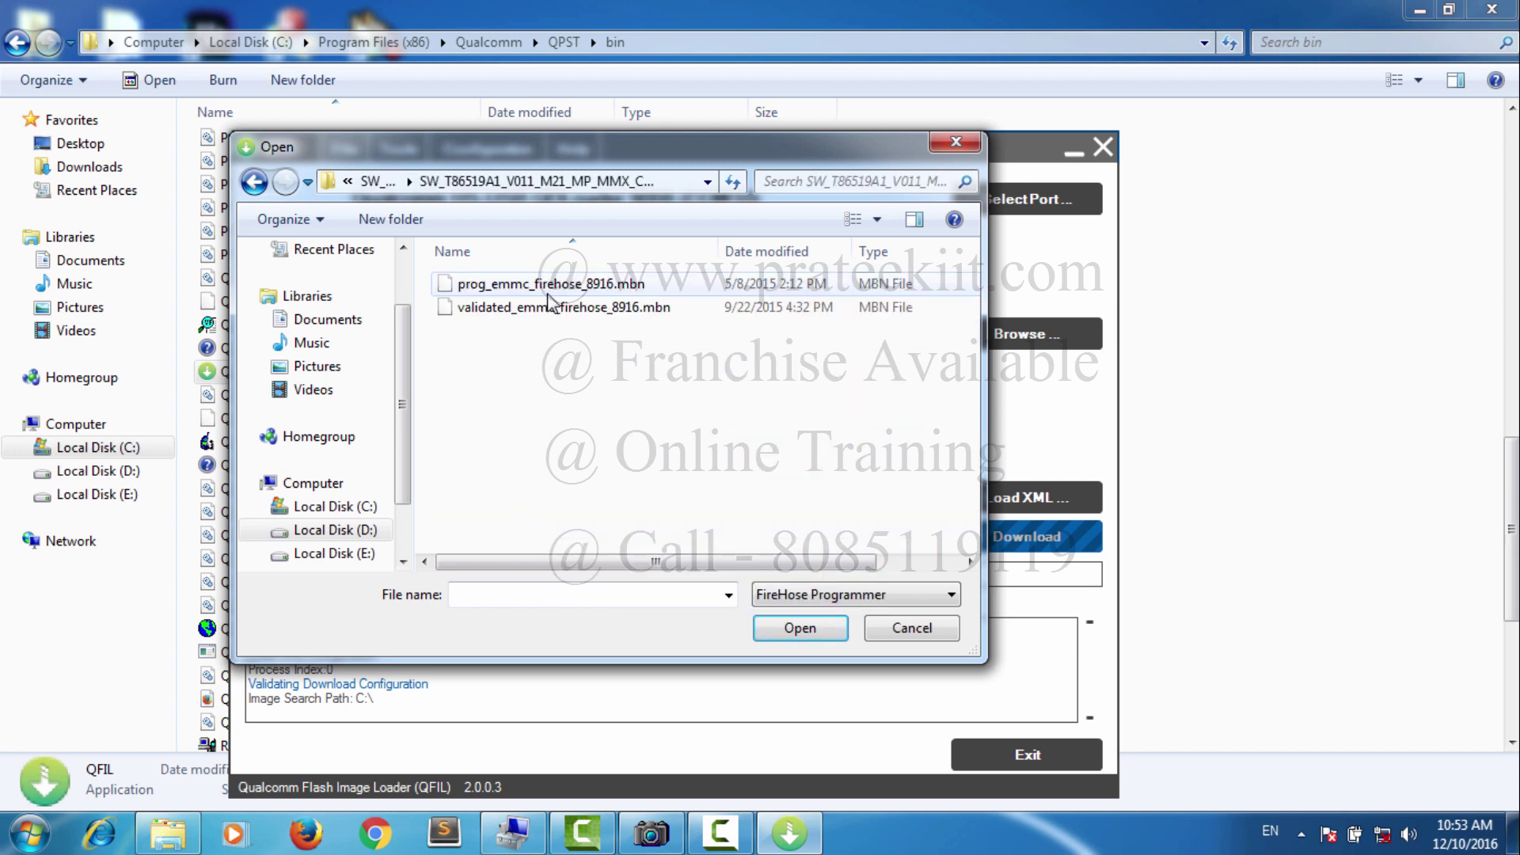
left_click(483, 287)
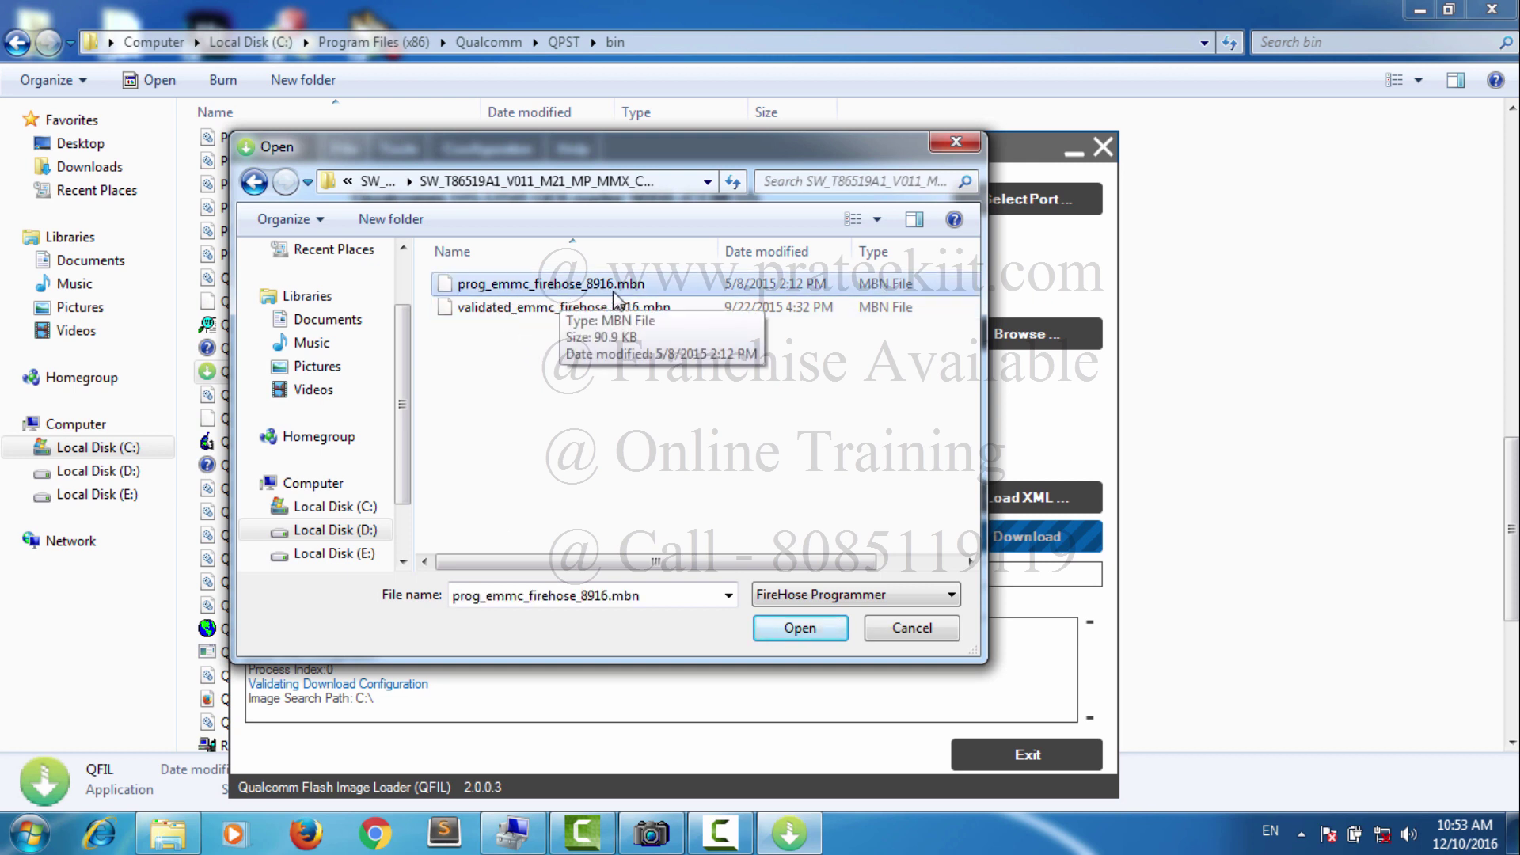
left_click(801, 629)
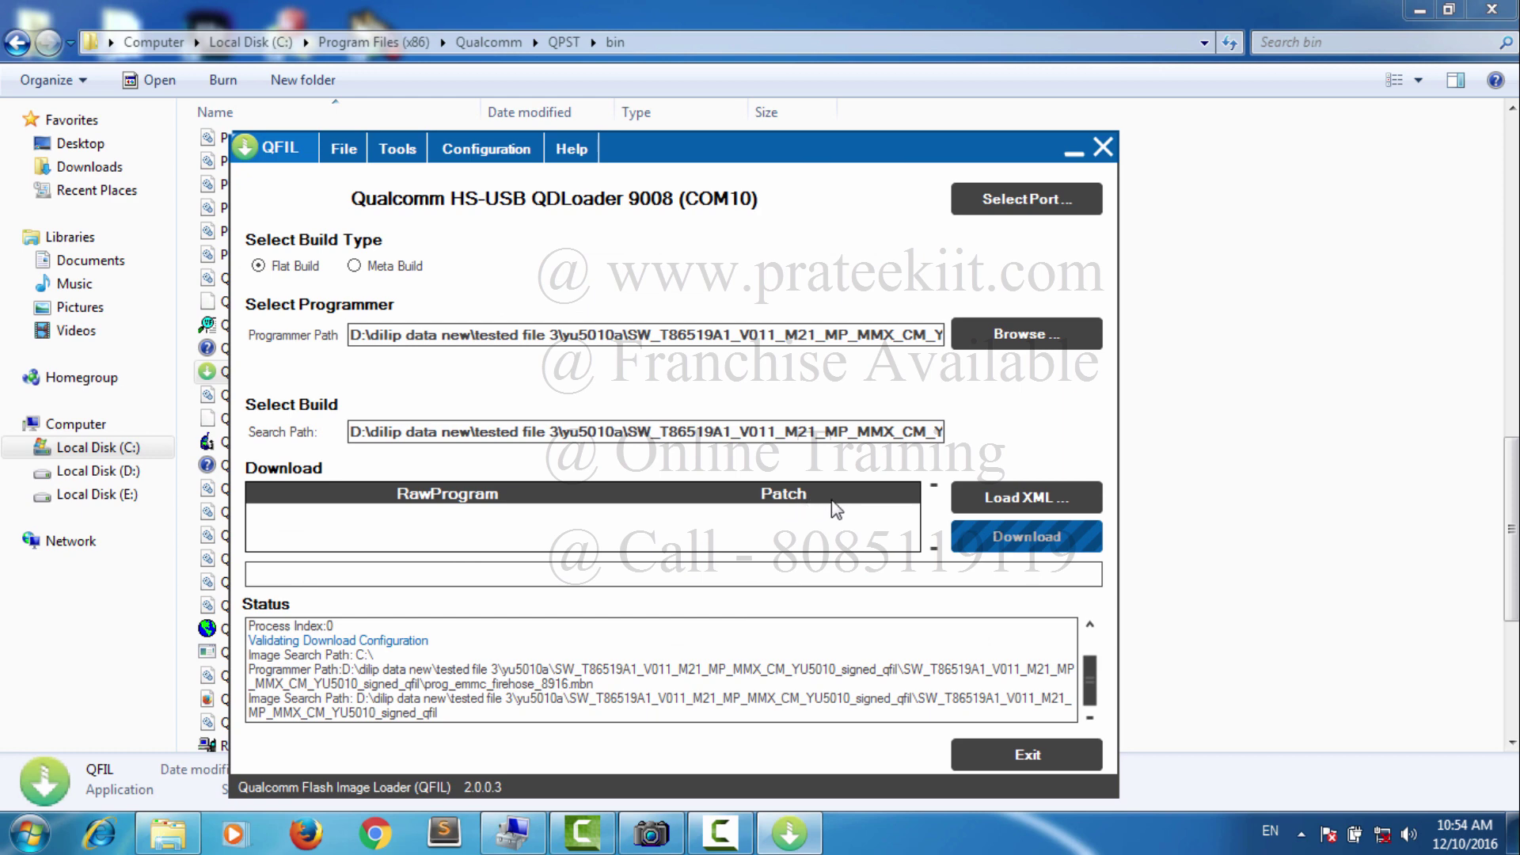
Step: Load rawprogram_unsparse as the RawProgram file and patch0 as the patch file for the download
left_click(1019, 503)
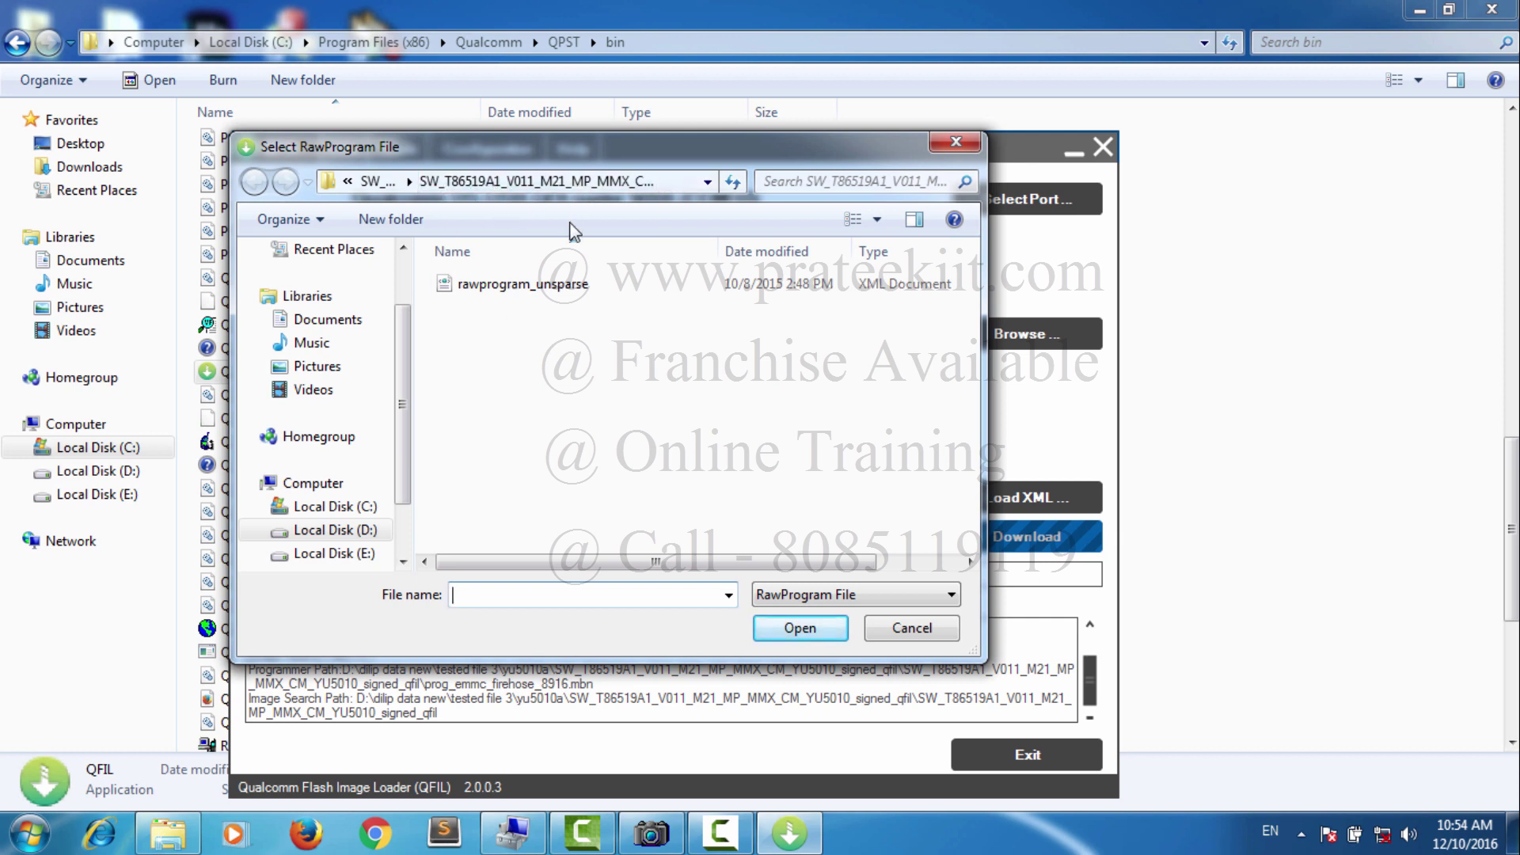
left_click(517, 287)
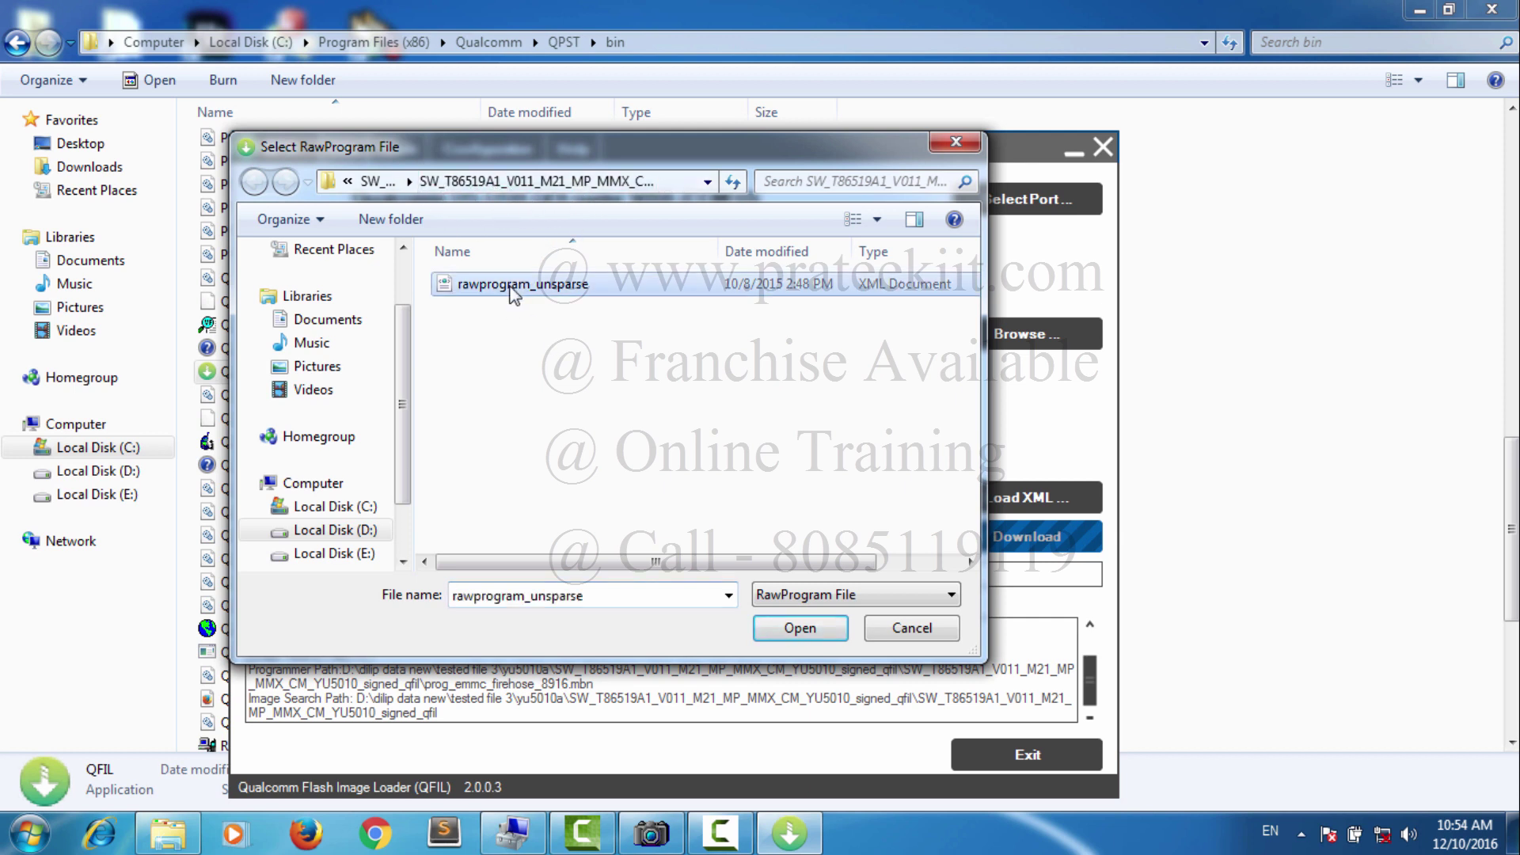
left_click(809, 638)
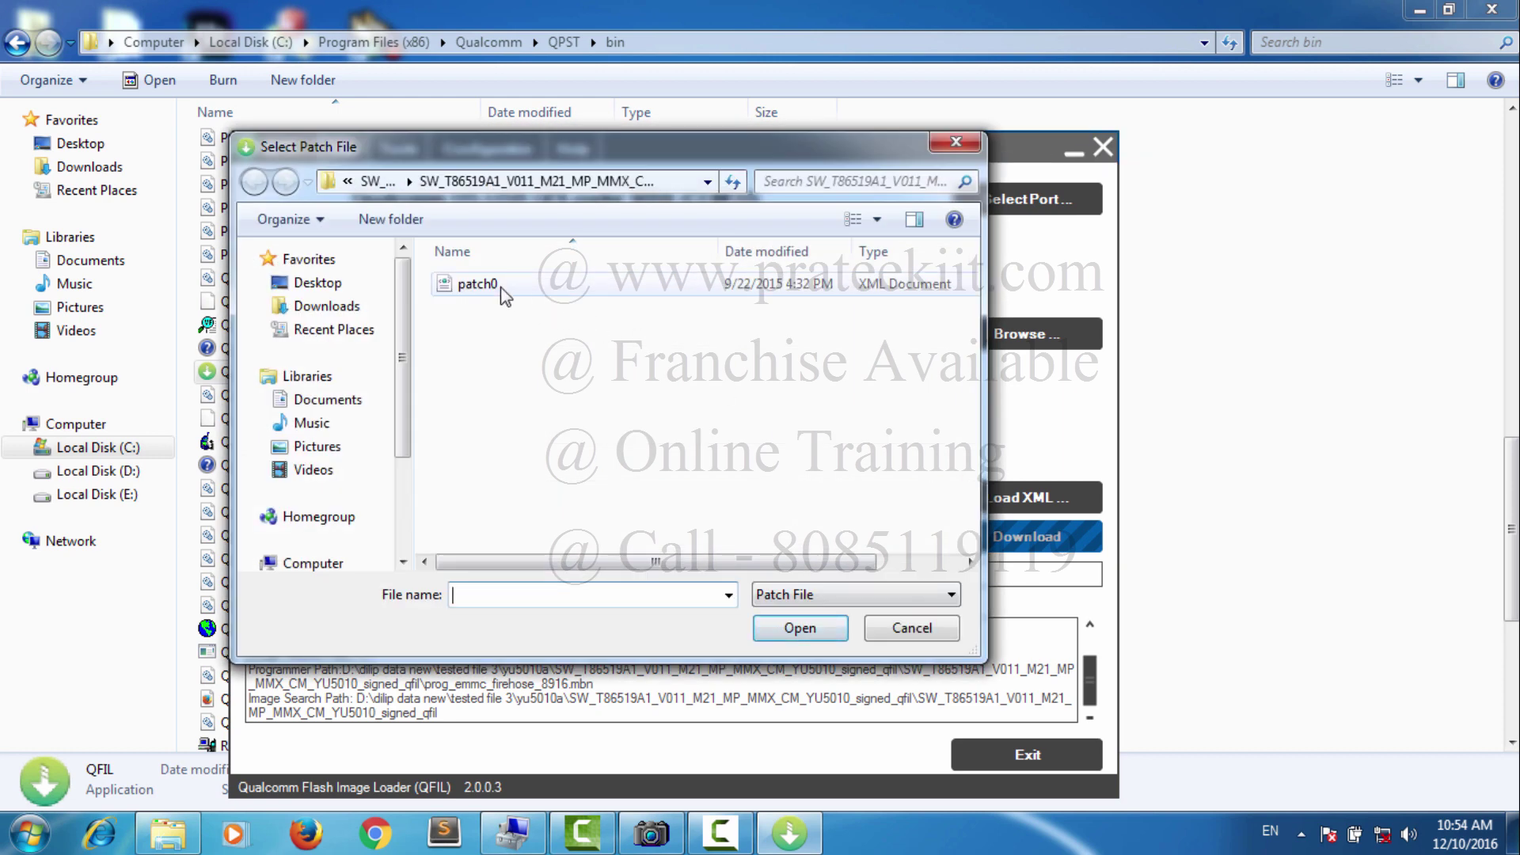
left_click(501, 287)
left_click(798, 629)
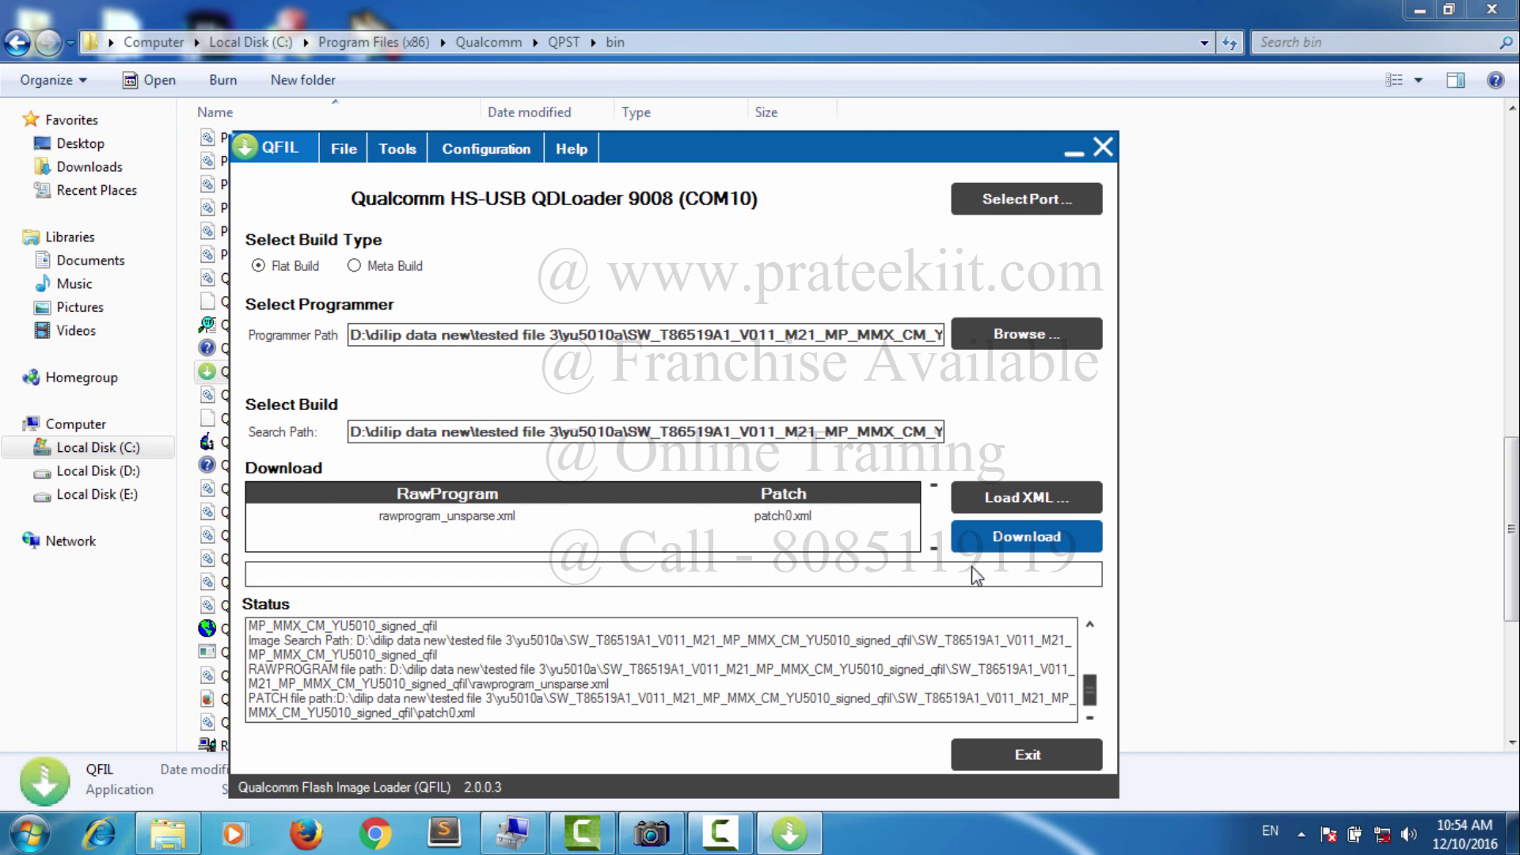
Step: Download the firmware to the phone through to completion and bring the AMCap camera preview back on screen
left_click(996, 547)
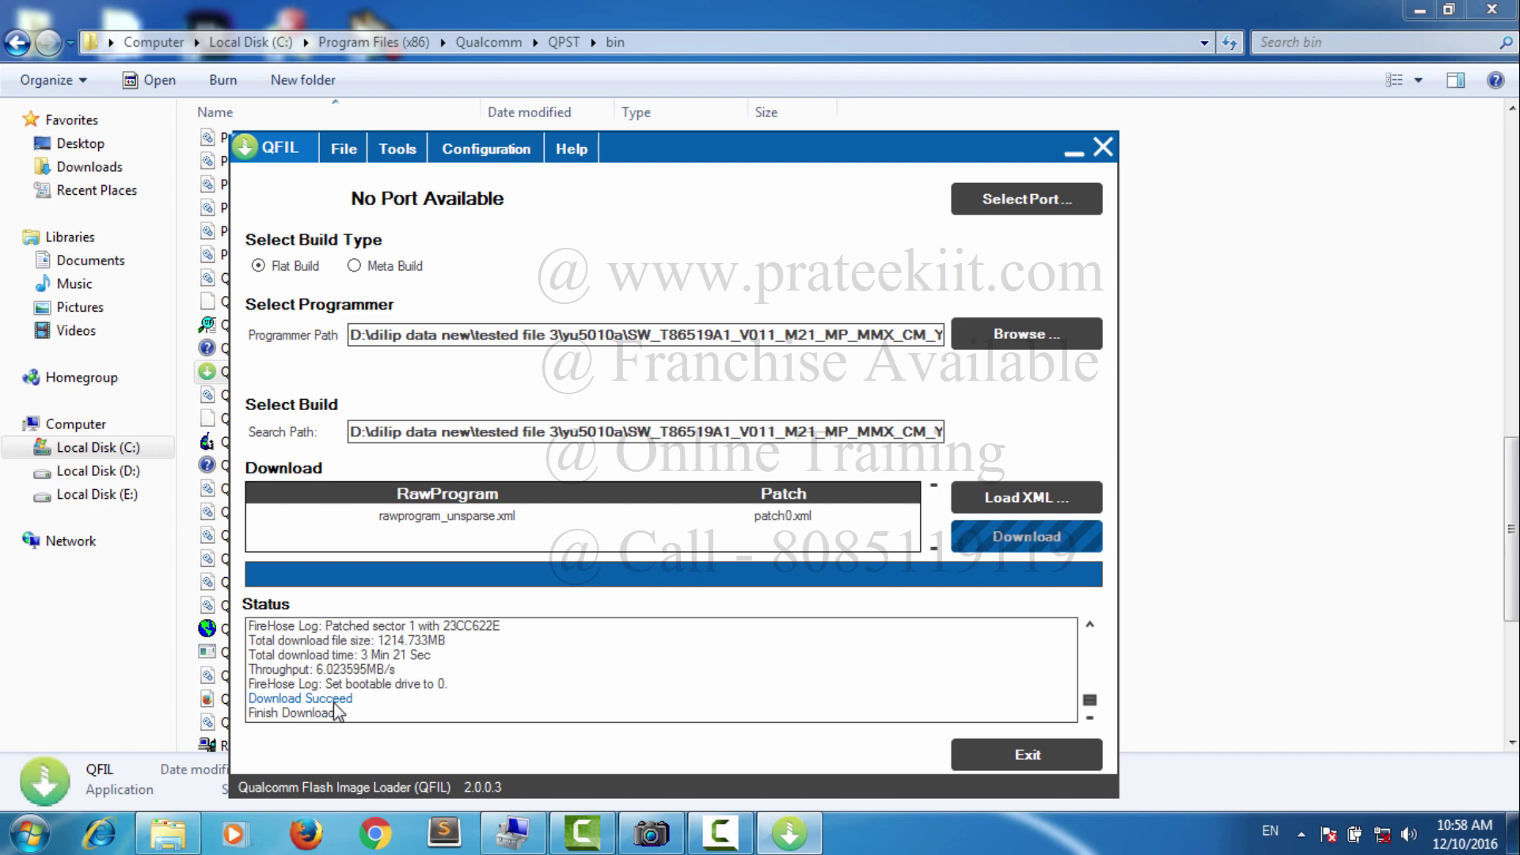
left_click(653, 838)
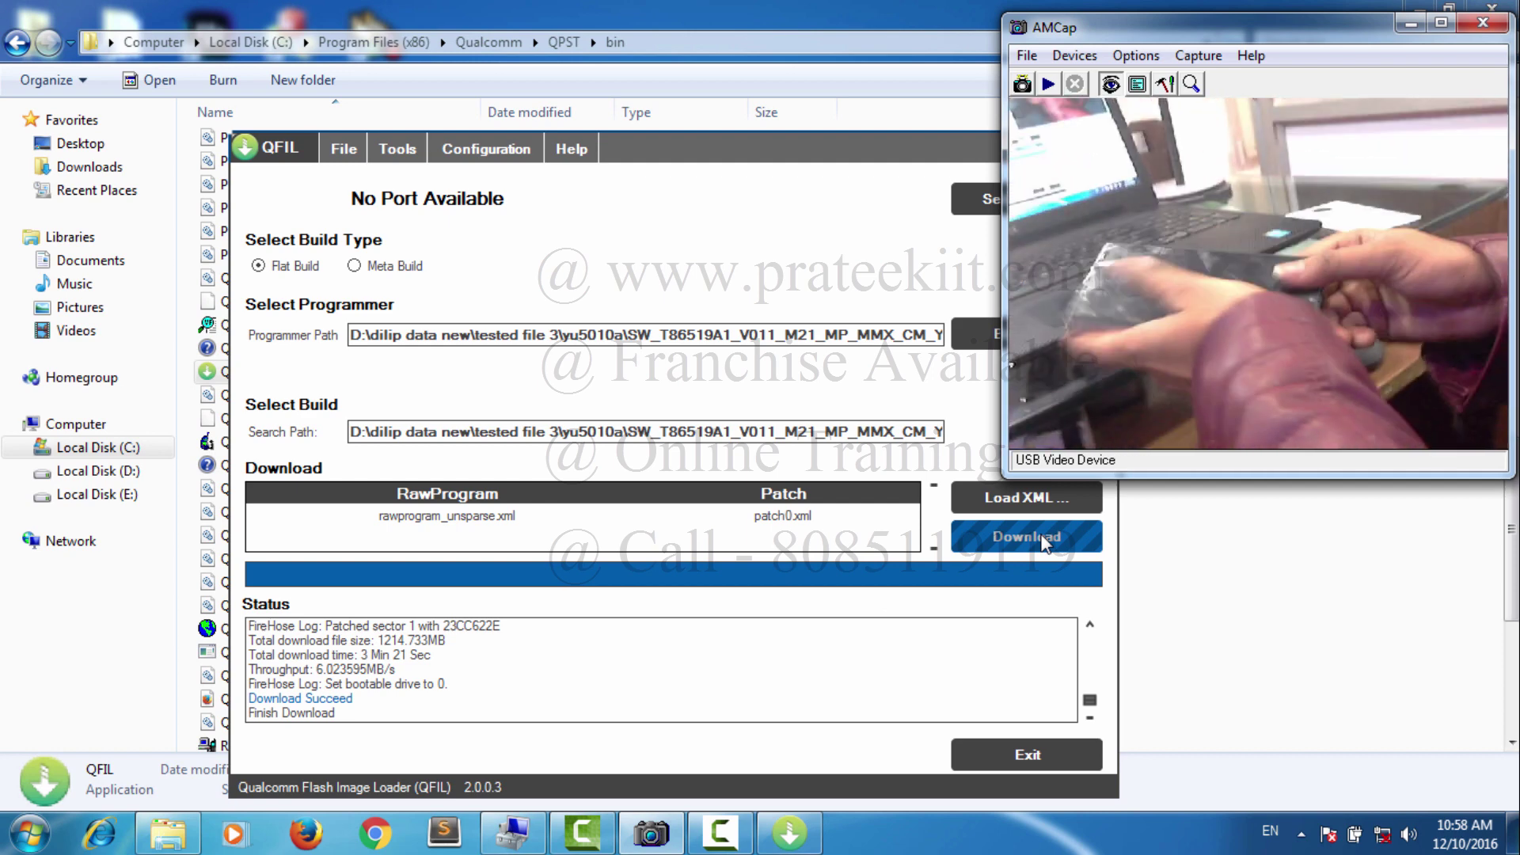